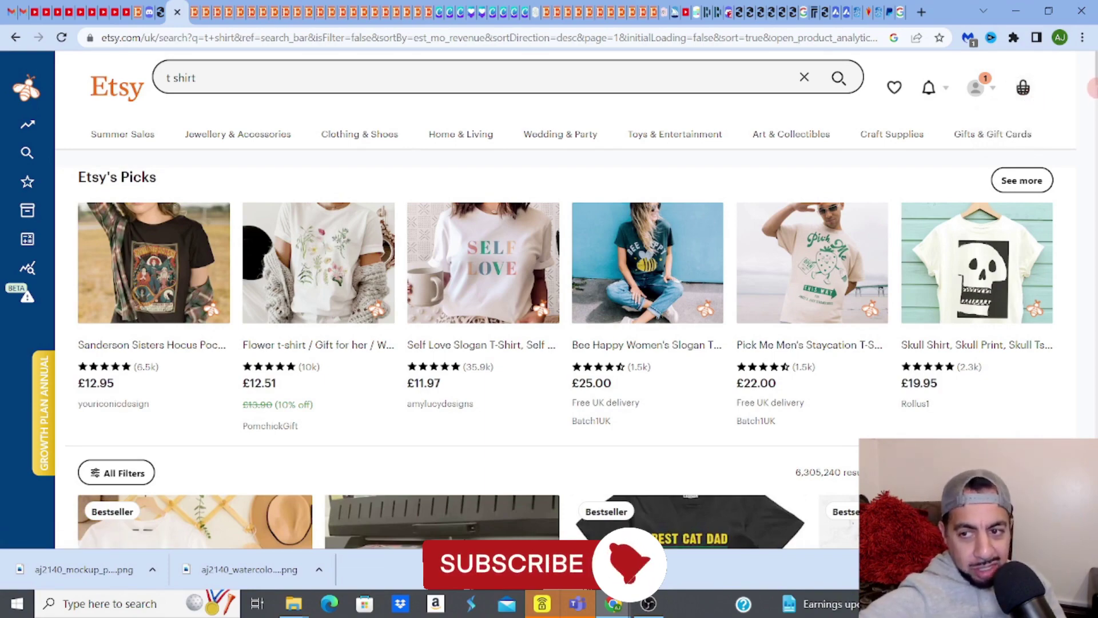
# Browse the Etsy search results for "t shirt", examining the product mockup photos, designs and prices, and return to the first listings.
pyautogui.scroll(-4, 539, 422)
pyautogui.scroll(-5, 540, 421)
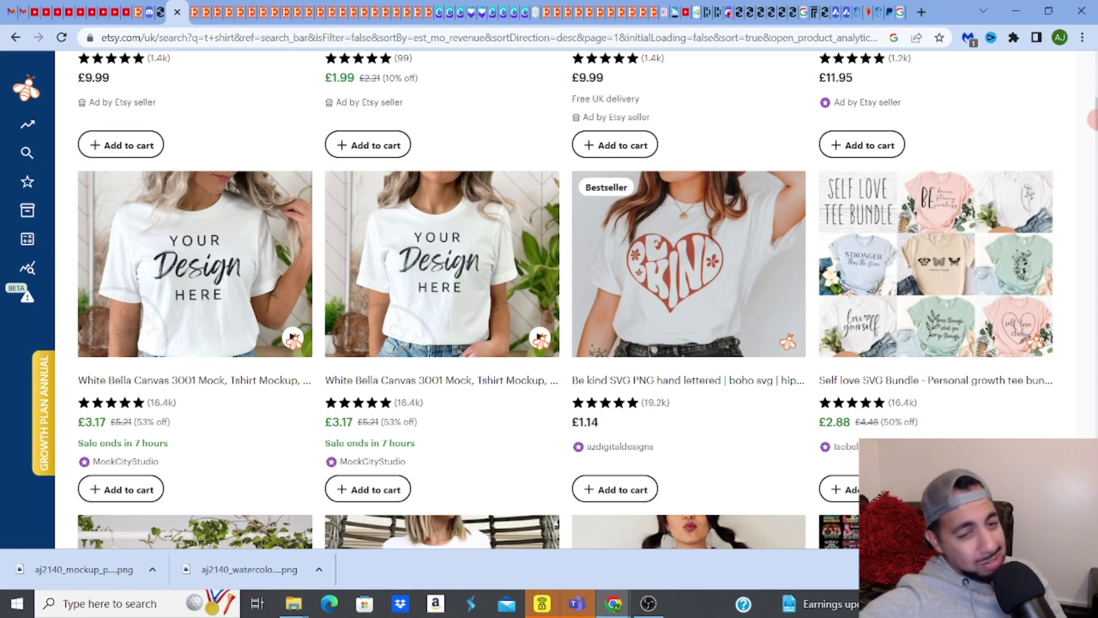
pyautogui.scroll(-4, 565, 297)
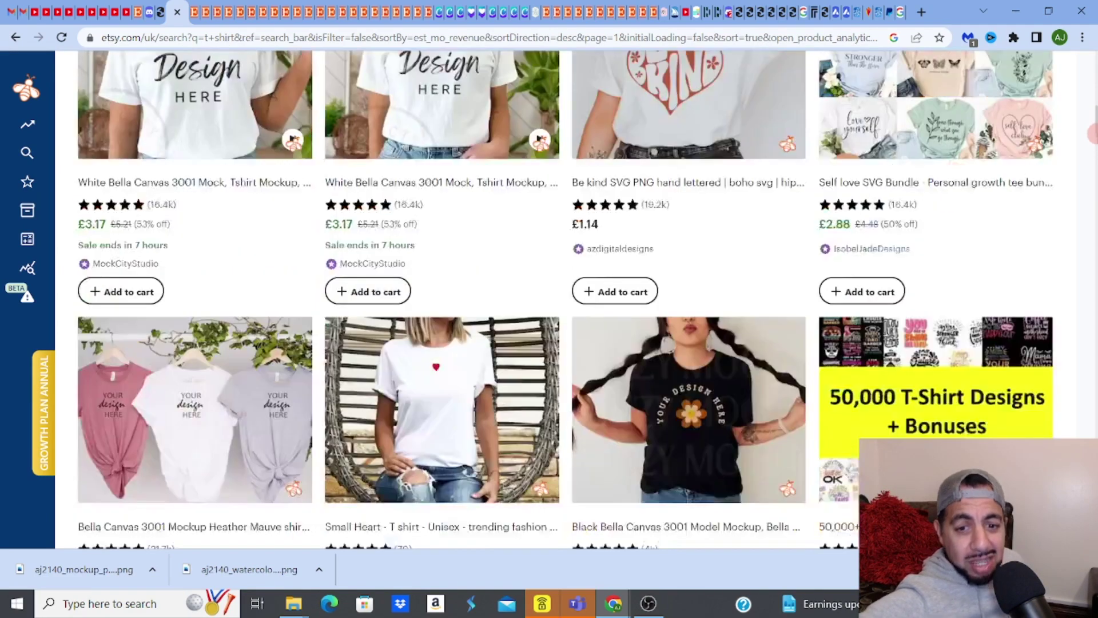
pyautogui.scroll(-8, 565, 298)
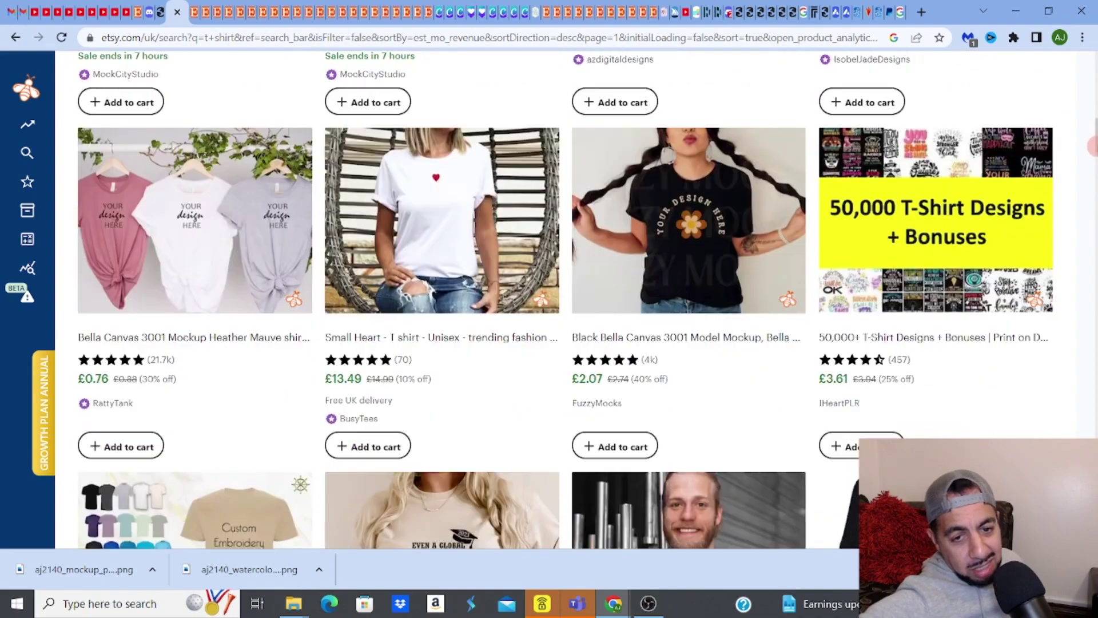
pyautogui.scroll(-3, 565, 297)
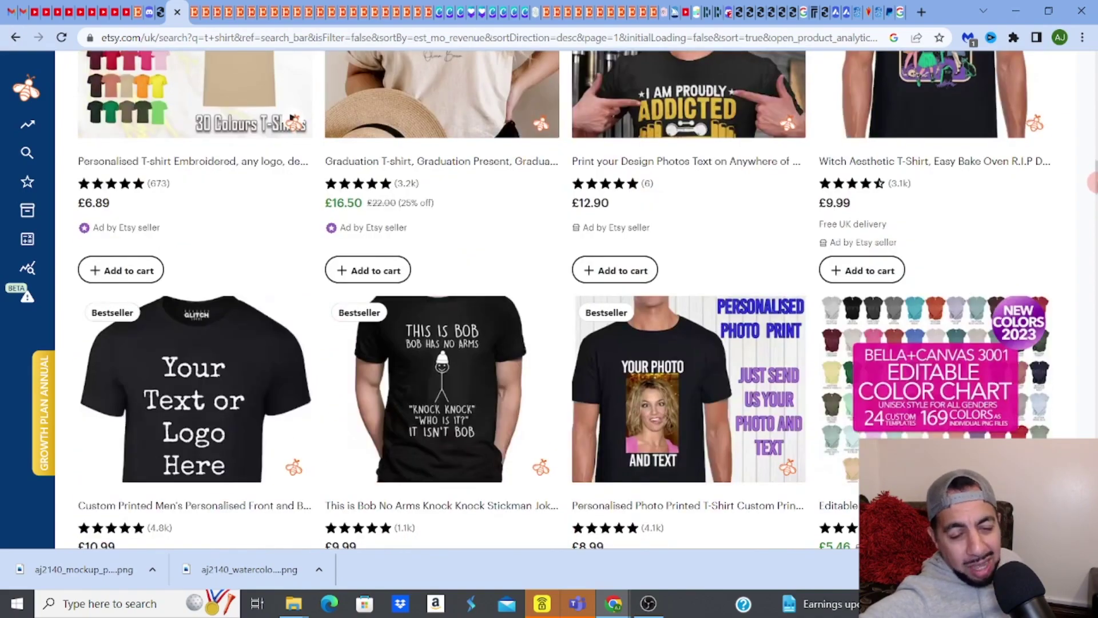
pyautogui.scroll(-7, 293, 122)
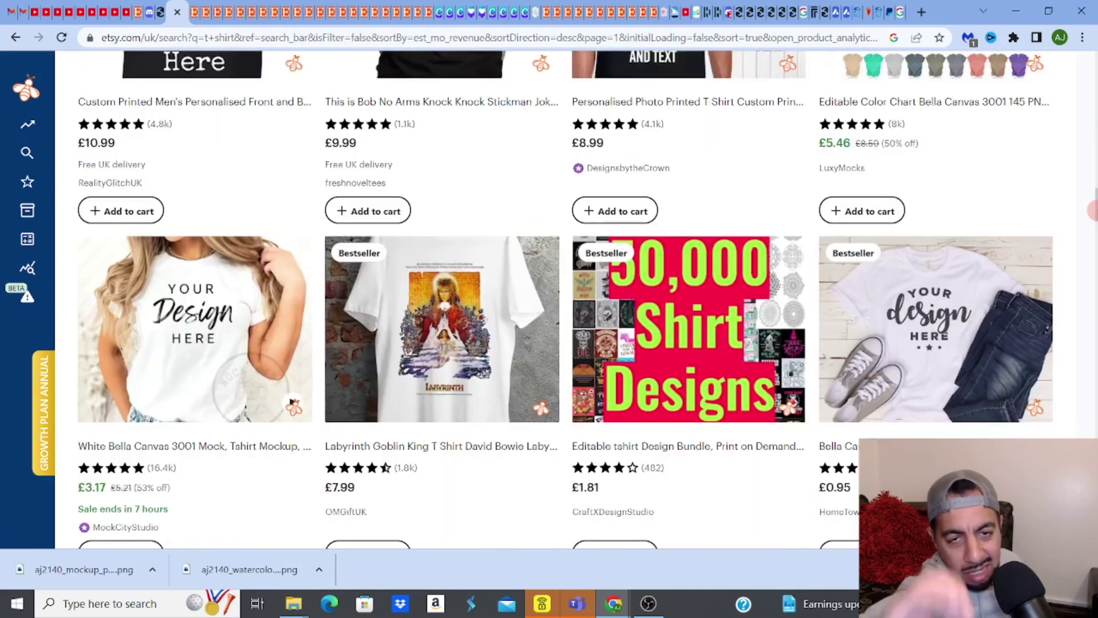
pyautogui.scroll(-5, 292, 400)
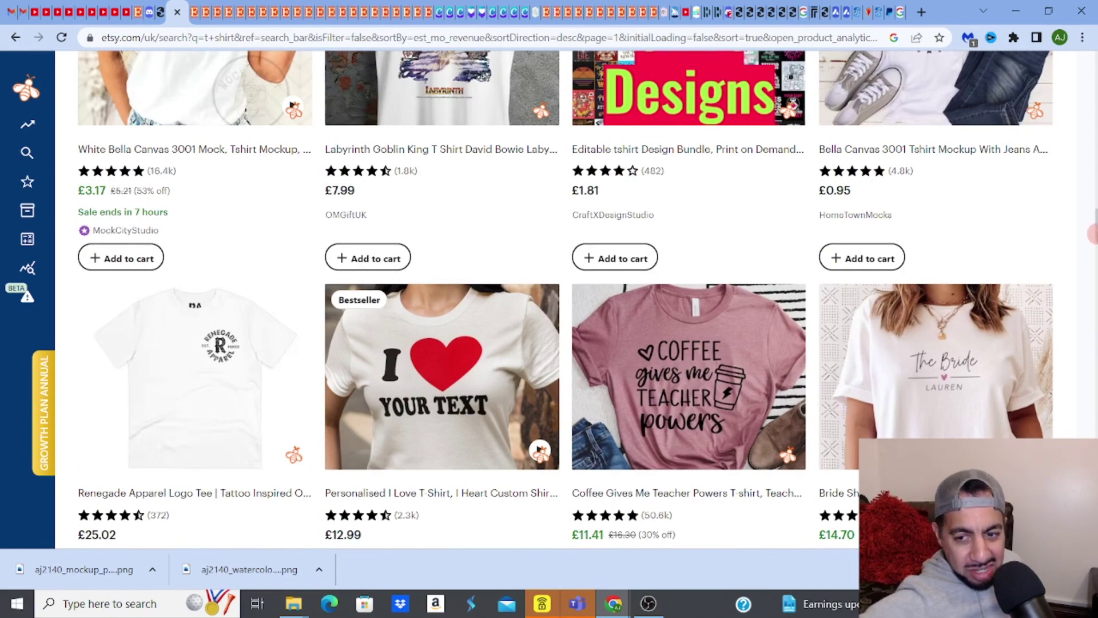
pyautogui.scroll(-10, 549, 298)
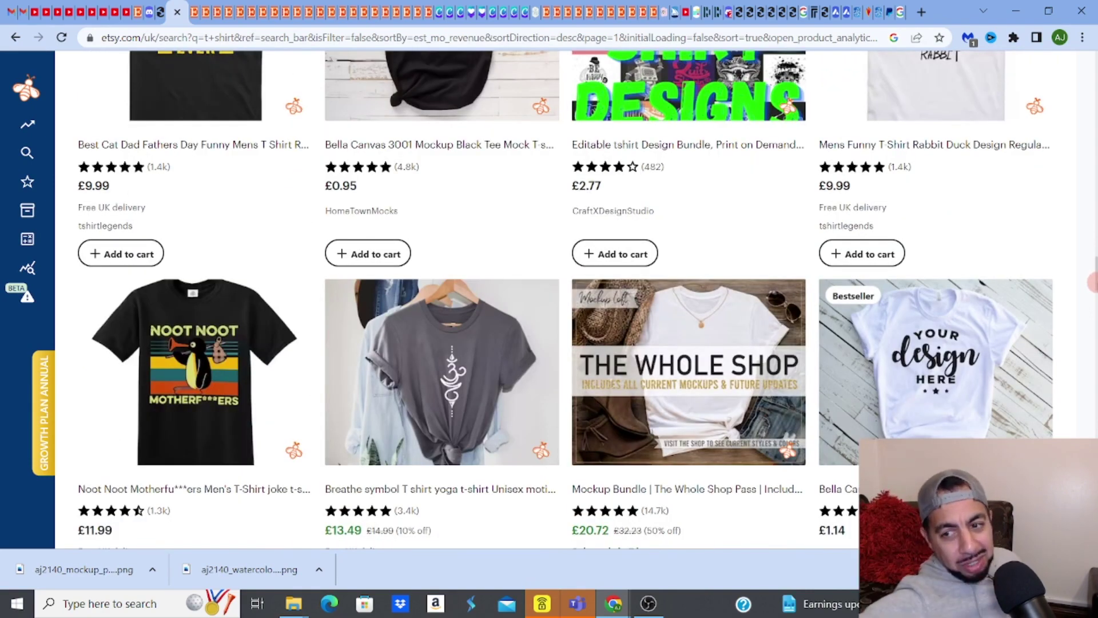
pyautogui.scroll(-10, 548, 297)
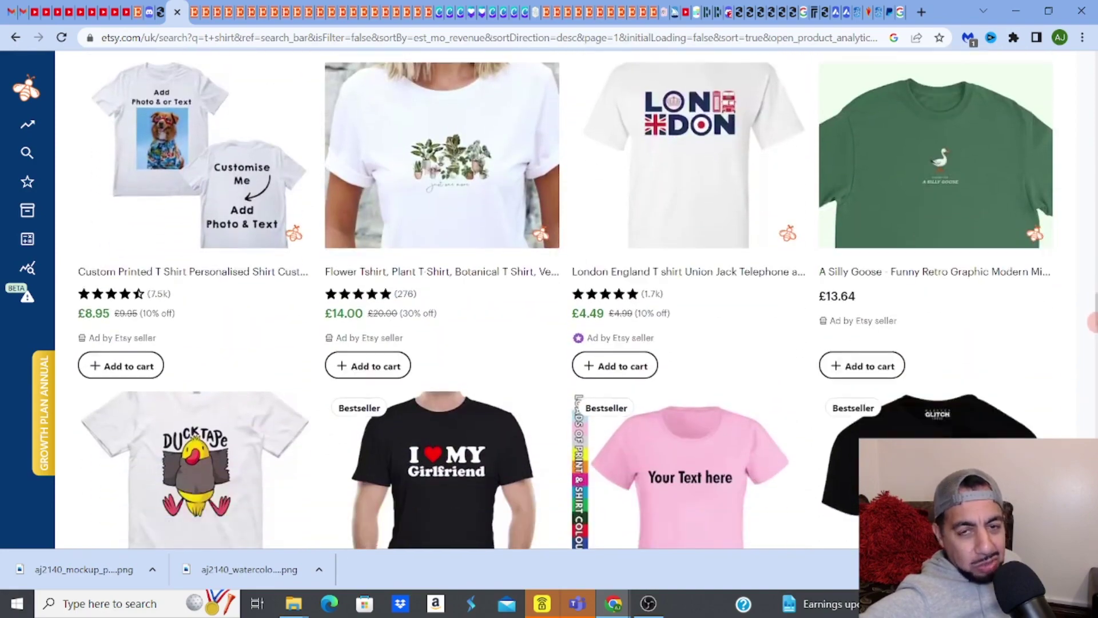
pyautogui.scroll(-10, 549, 297)
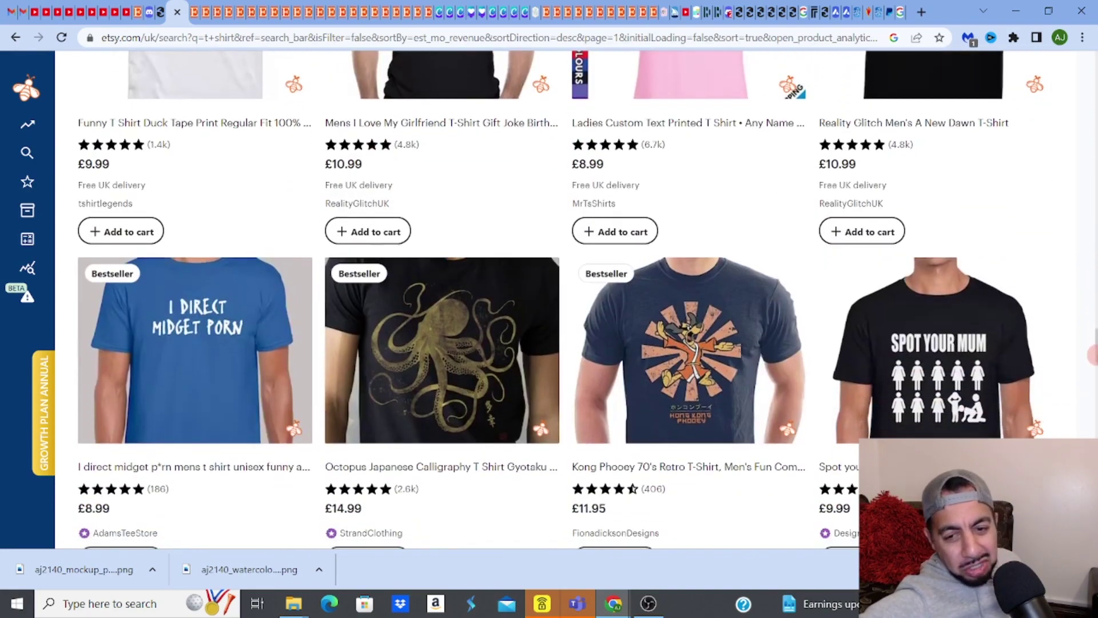
pyautogui.scroll(-1, 442, 343)
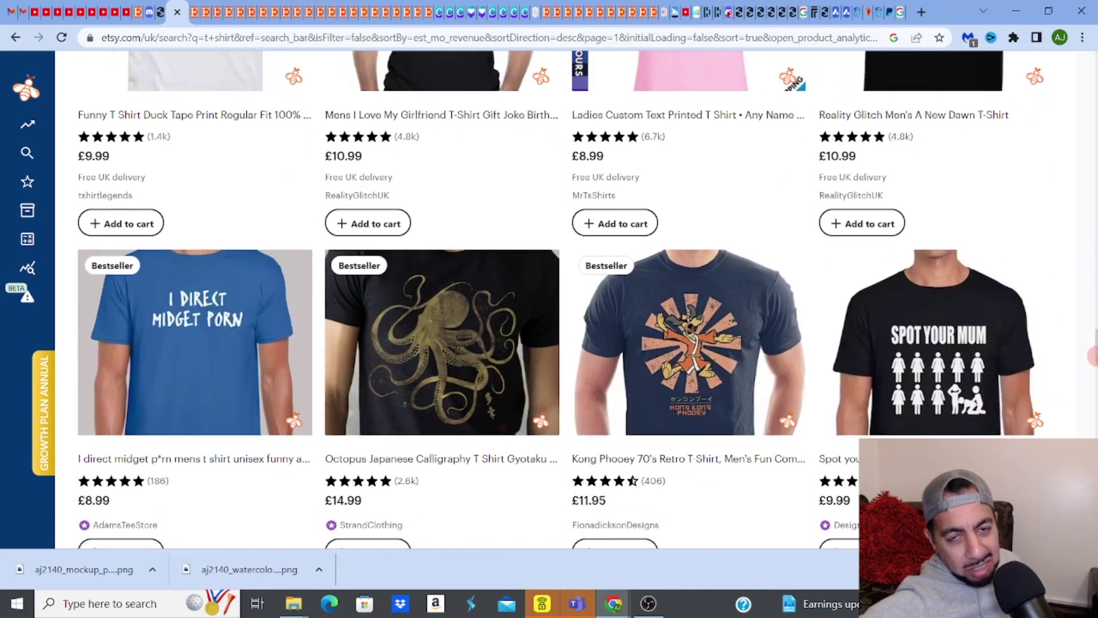
pyautogui.scroll(-8, 549, 298)
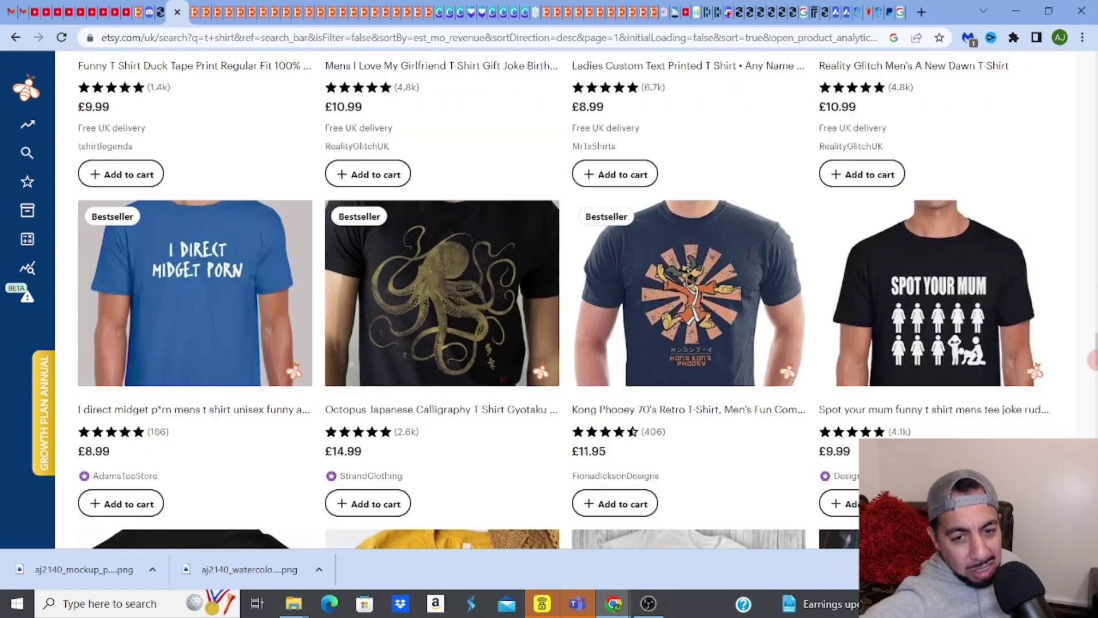
pyautogui.scroll(-6, 549, 297)
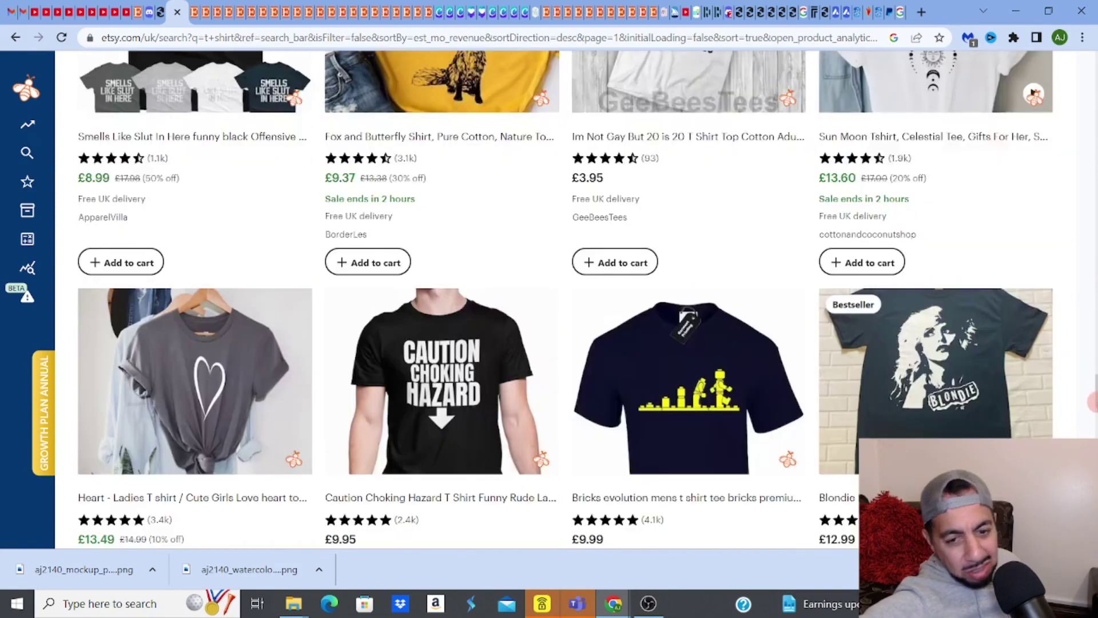
pyautogui.scroll(3, 549, 297)
pyautogui.scroll(5, 1032, 125)
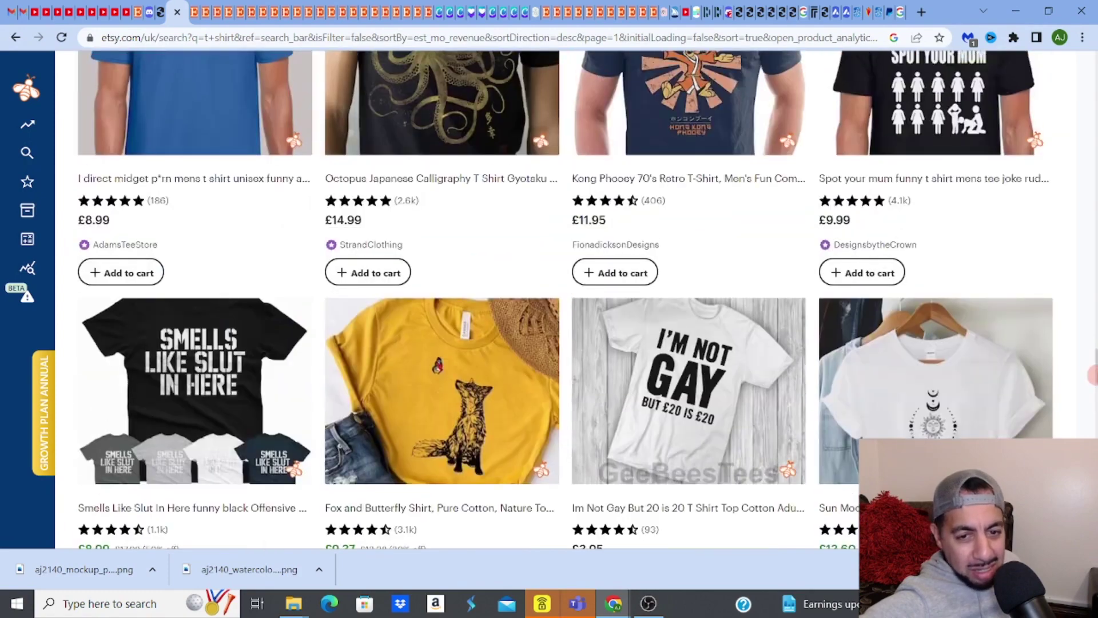
pyautogui.moveTo(1092, 375); pyautogui.dragTo(1093, 311)
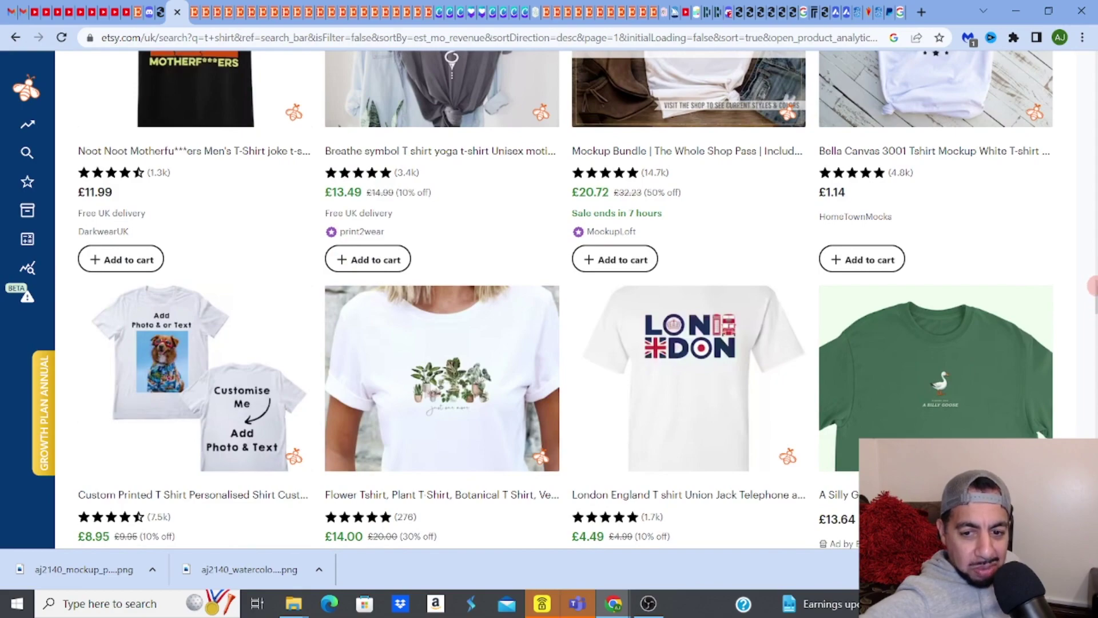
pyautogui.moveTo(1093, 286); pyautogui.dragTo(1093, 85)
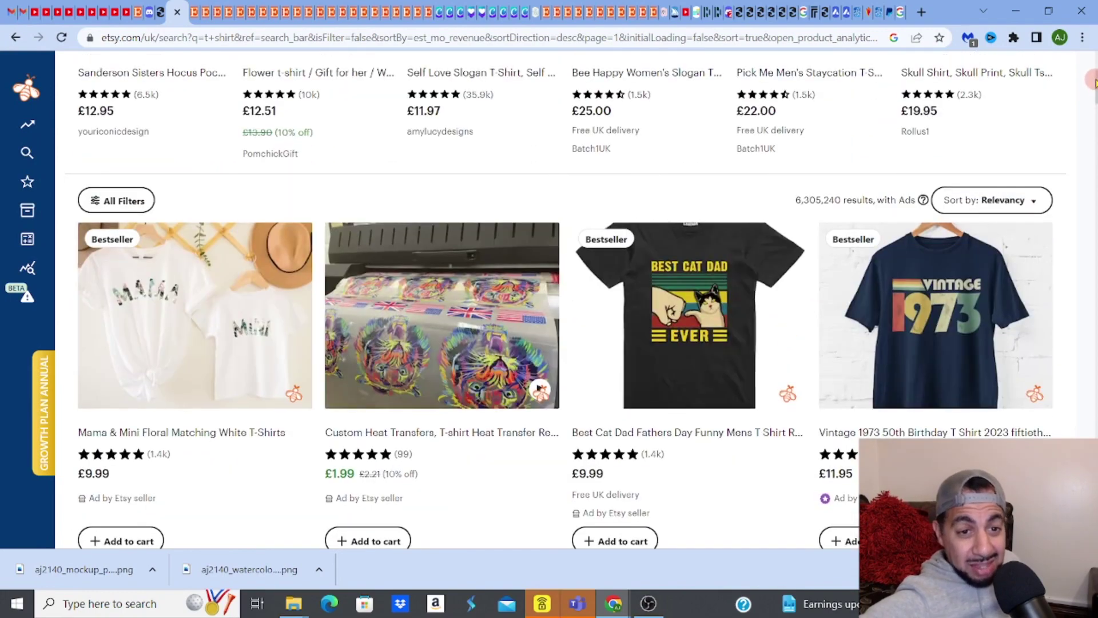
# Compare the Fox Watercolour Women's T-Shirt listing with the mockup photos in the t shirt search results.
pyautogui.click(254, 23)
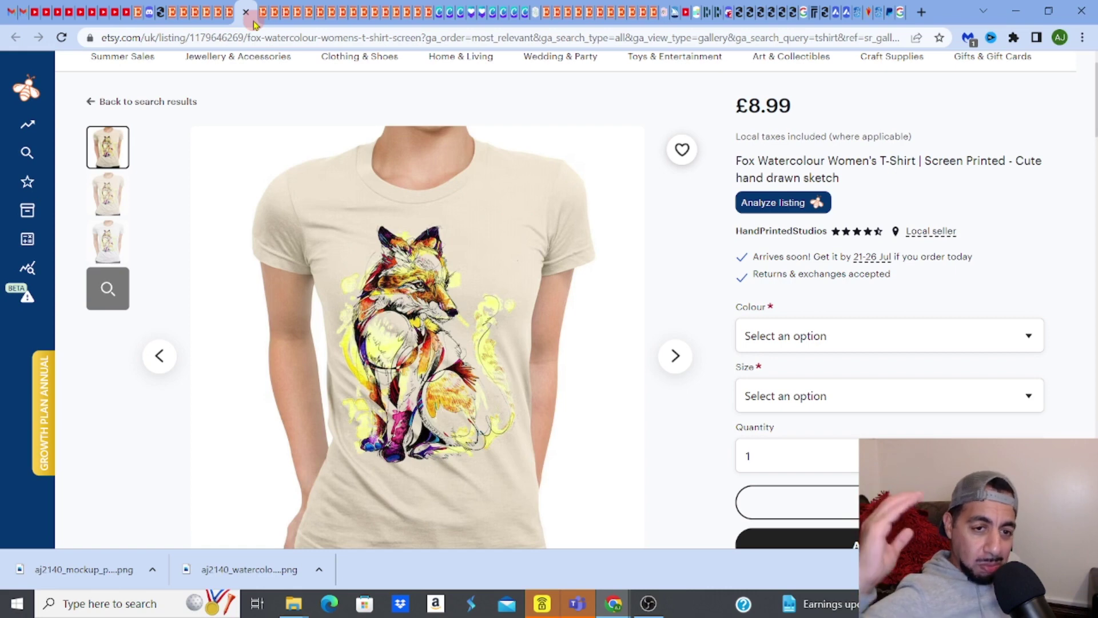
pyautogui.click(173, 24)
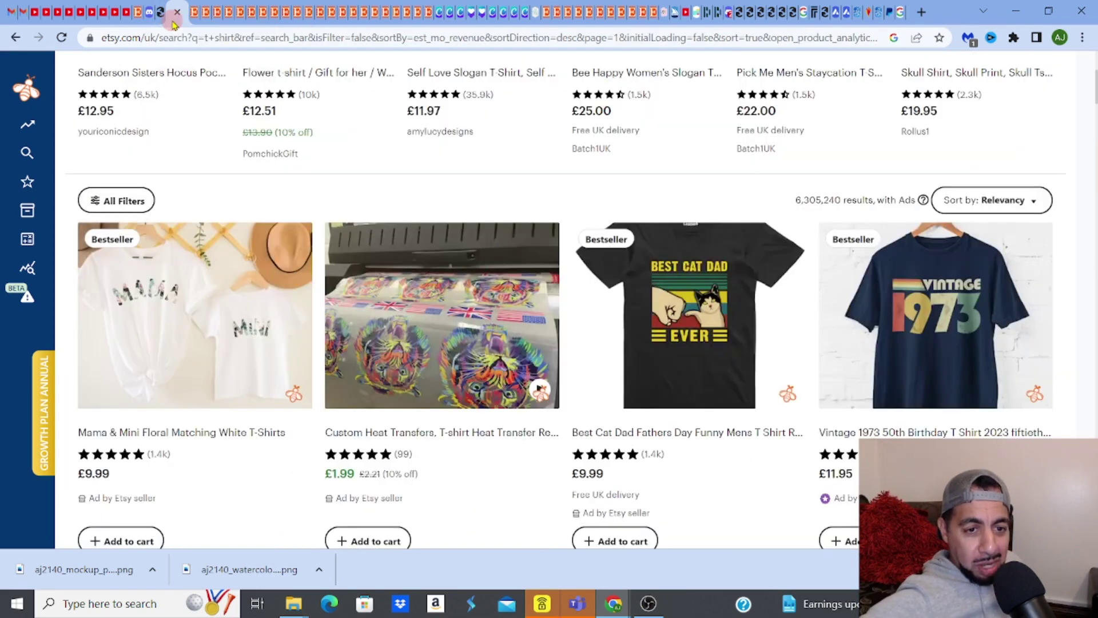
pyautogui.scroll(-3, 549, 302)
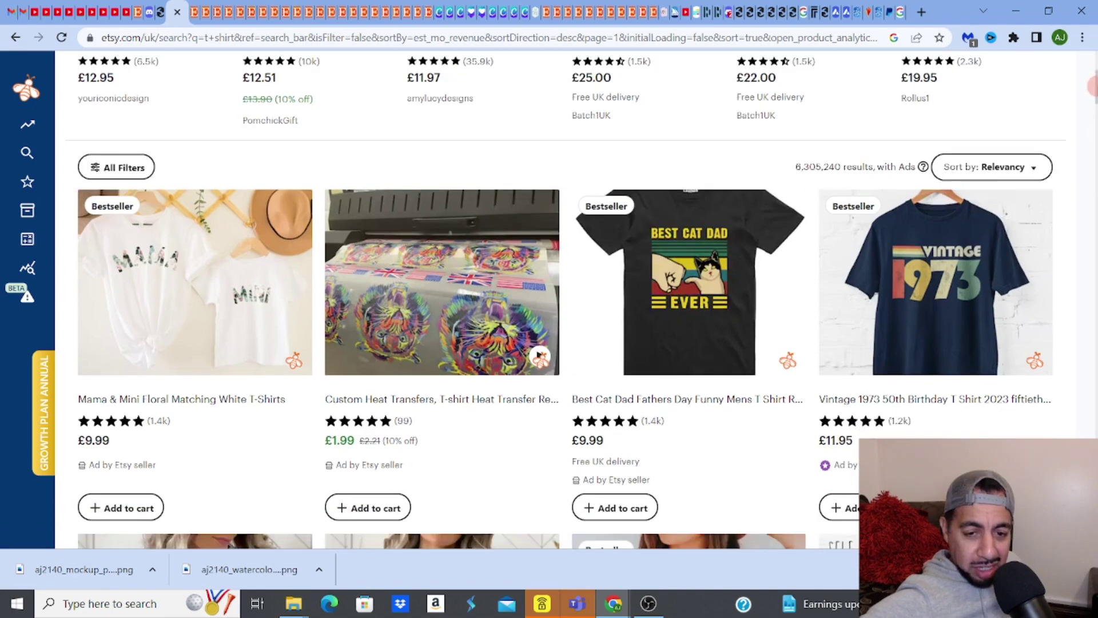
pyautogui.scroll(-3, 549, 302)
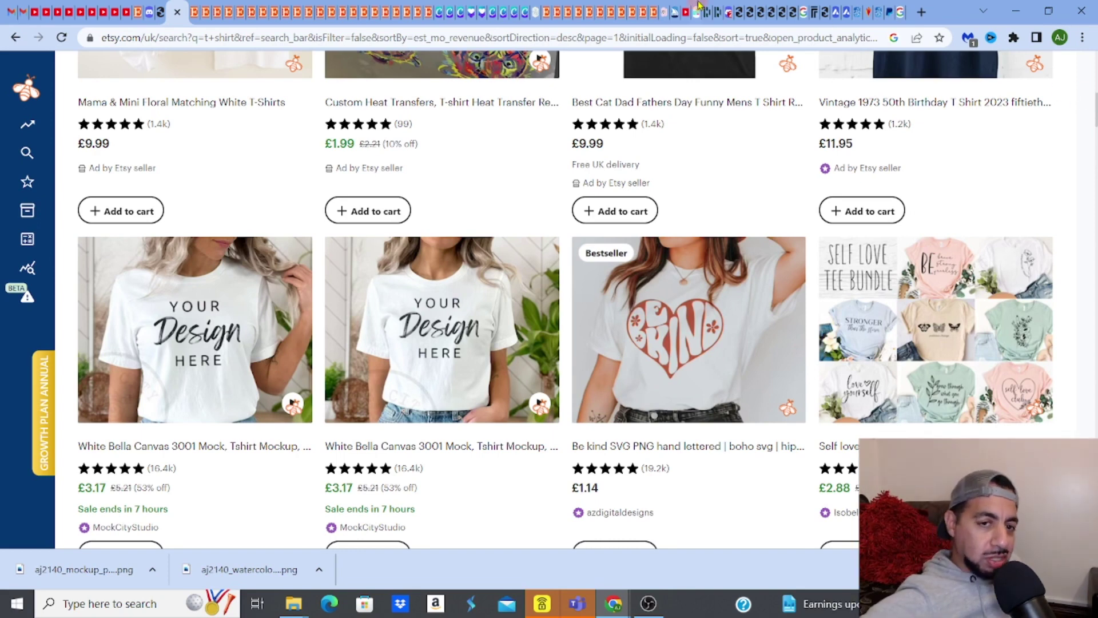
pyautogui.click(252, 16)
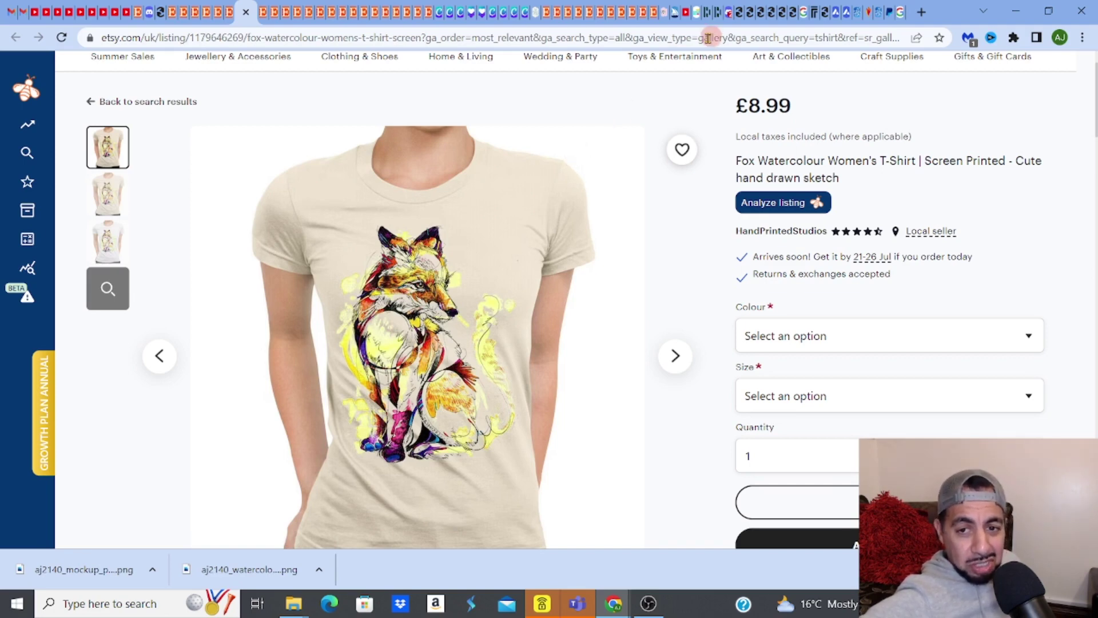
# Switch to the jts channel in Discord and begin a Midjourney /imagine prompt with "photoshoot mockup of a".
pyautogui.moveTo(729, 21)
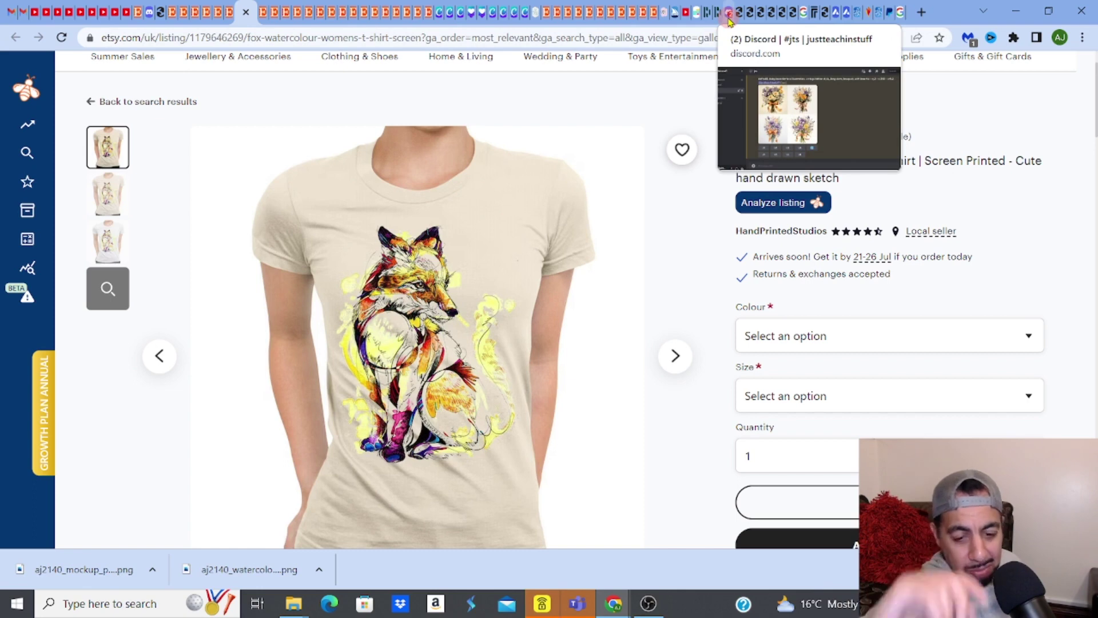
pyautogui.click(729, 14)
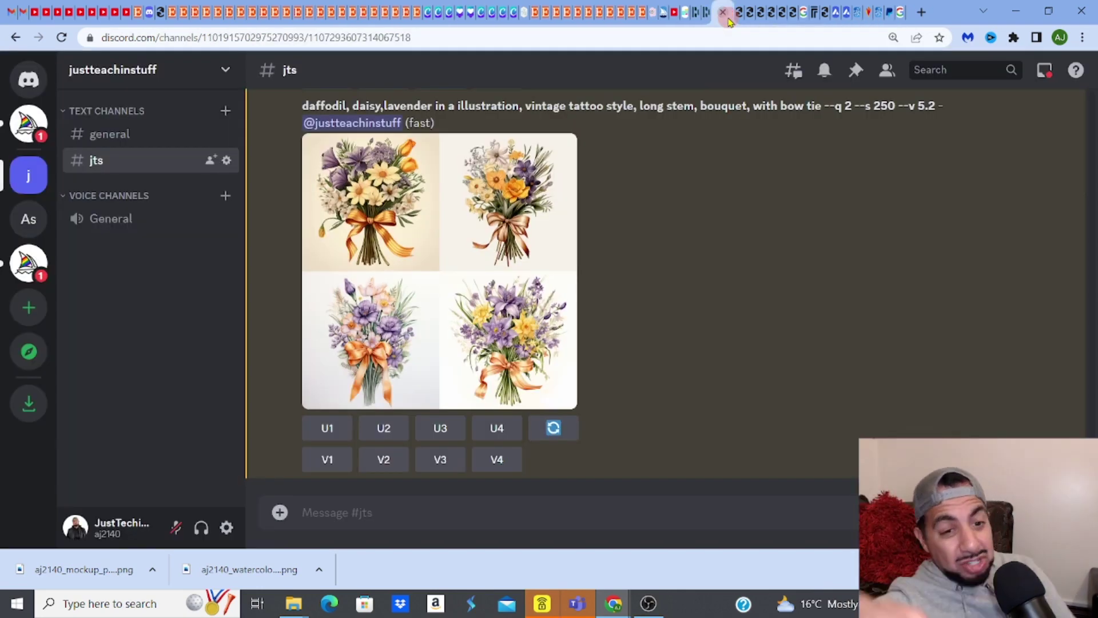
pyautogui.click(458, 507)
pyautogui.write('/')
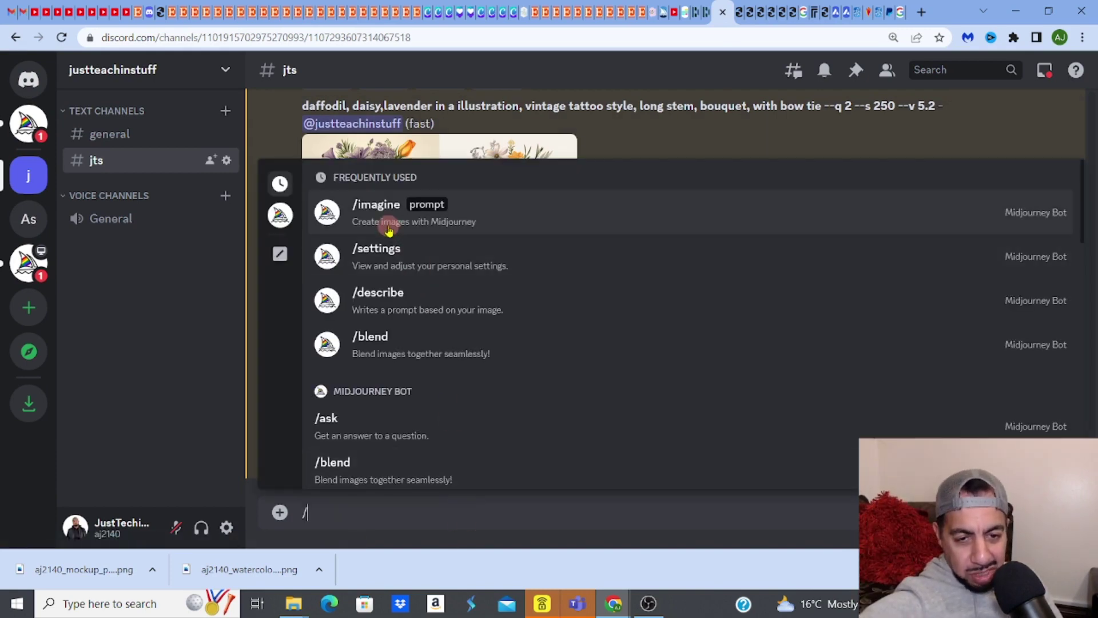
pyautogui.click(388, 227)
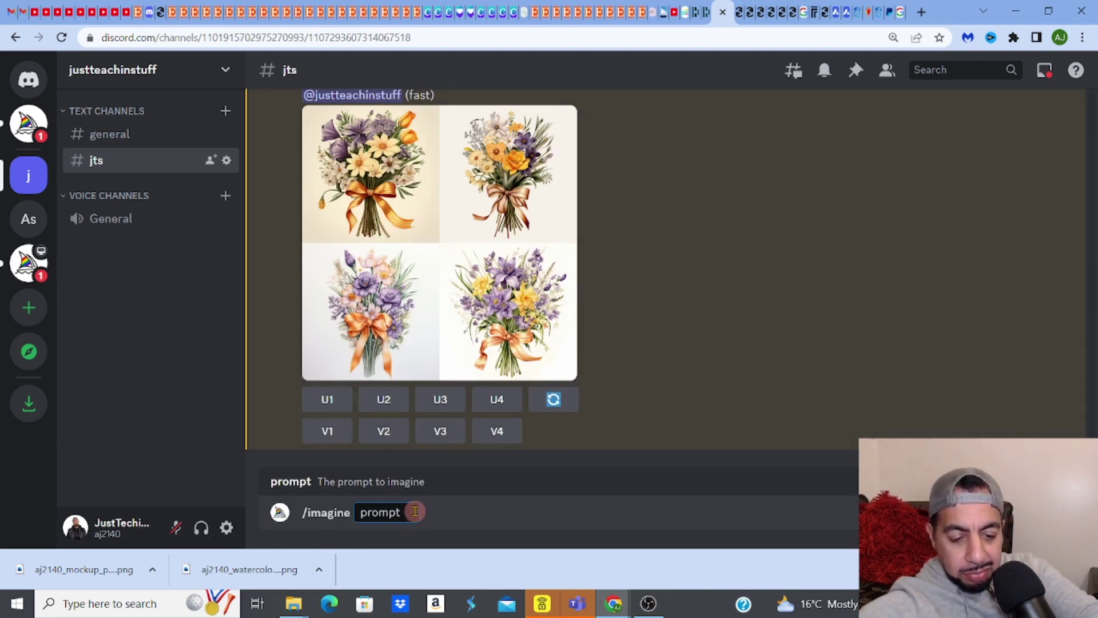
pyautogui.write('photo')
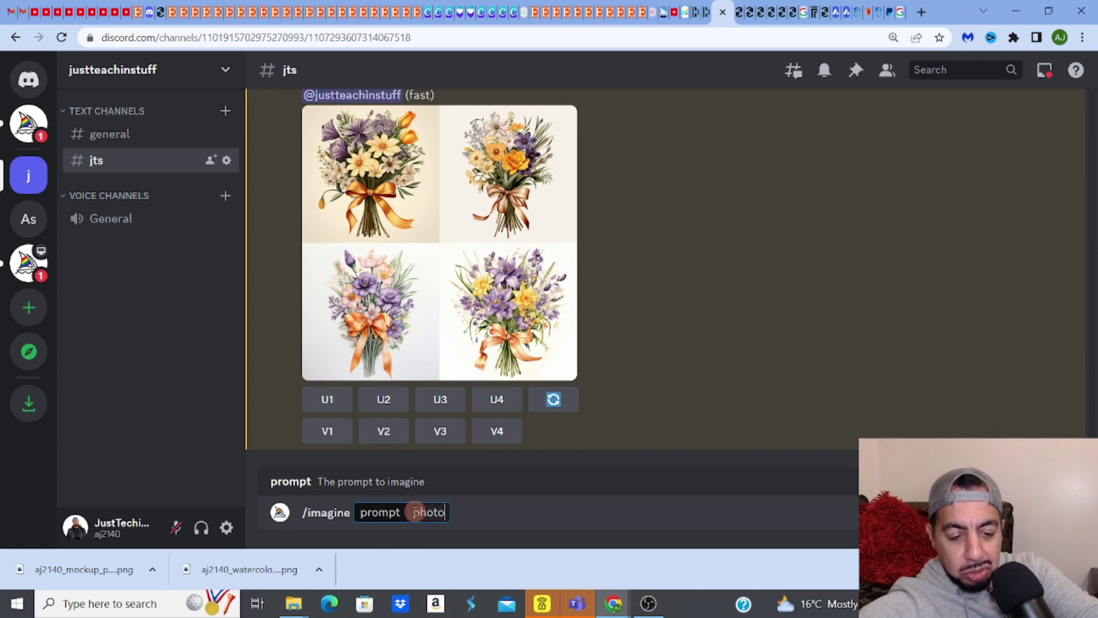
pyautogui.write('shoot')
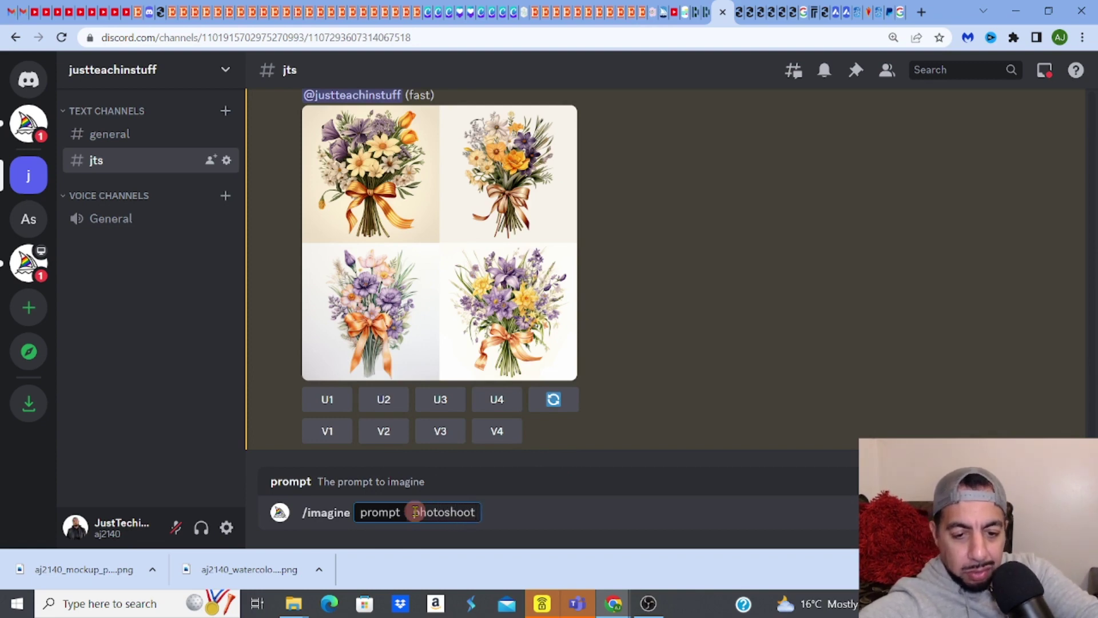
pyautogui.write(' mo')
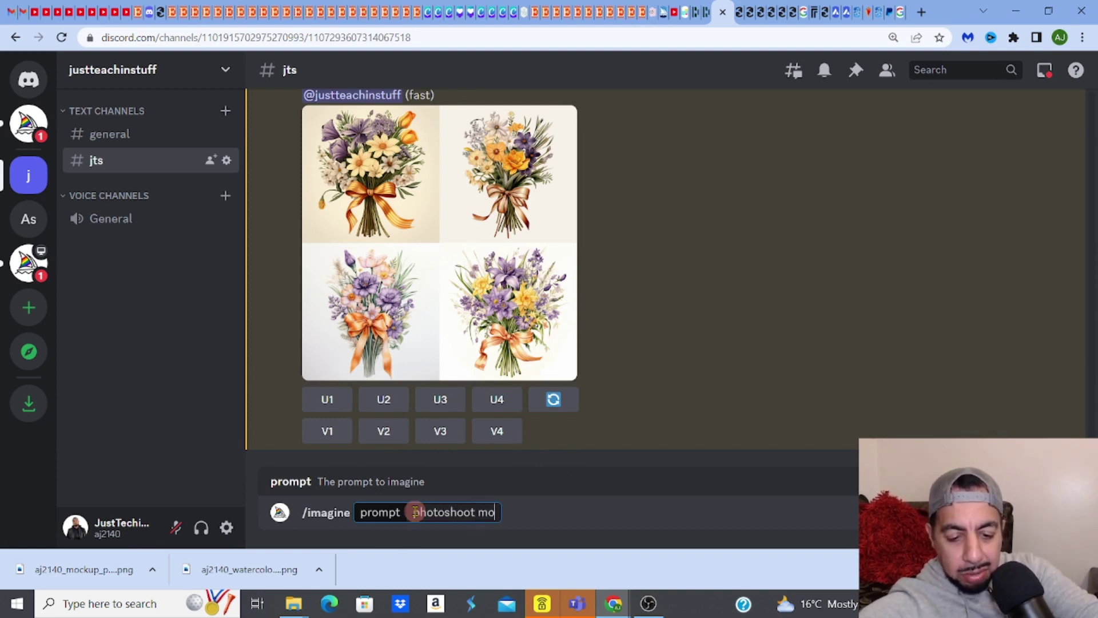
pyautogui.write('ckup')
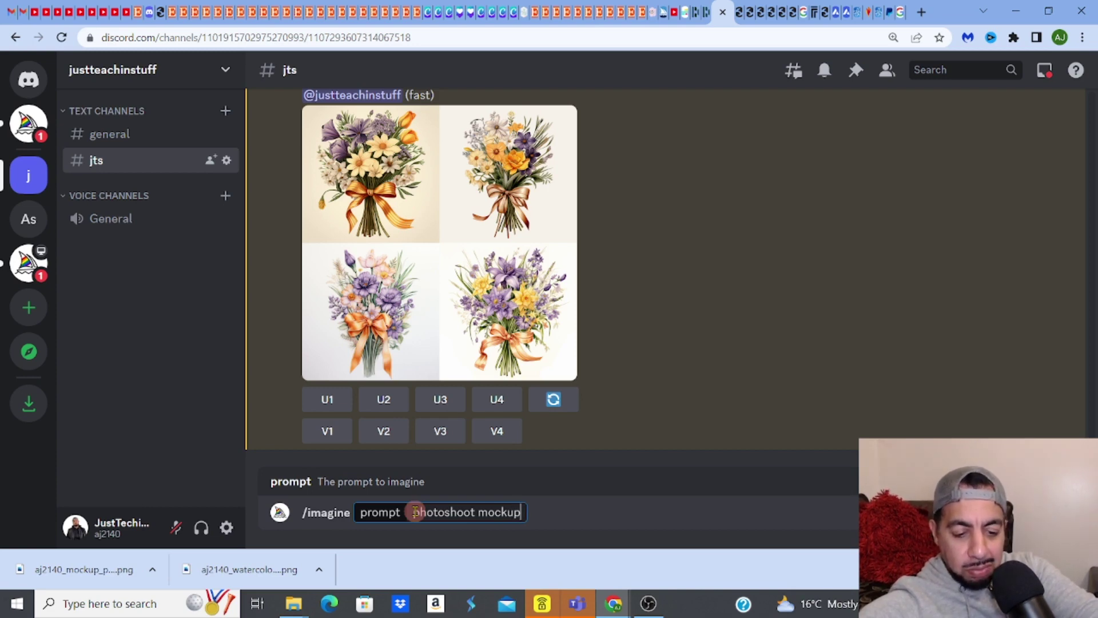
pyautogui.write(' of a ')
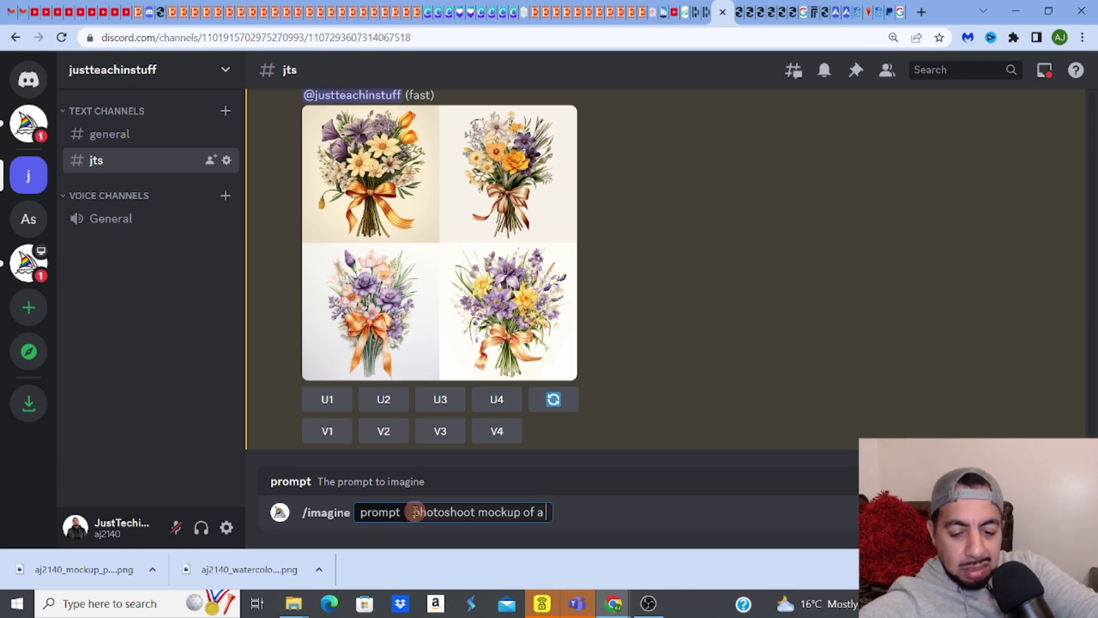
pyautogui.write('30')
pyautogui.press('BackSpace')
pyautogui.press('BackSpace')
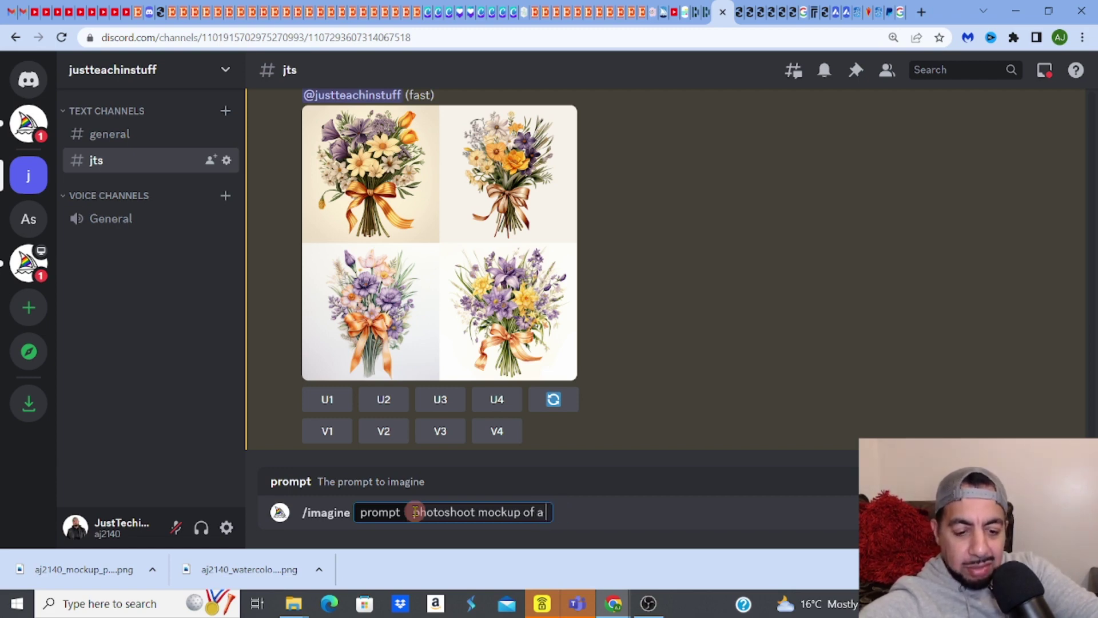
# Continue the /imagine prompt with "smiling 30 year old white male wearing a black t shirt".
pyautogui.write('smiling')
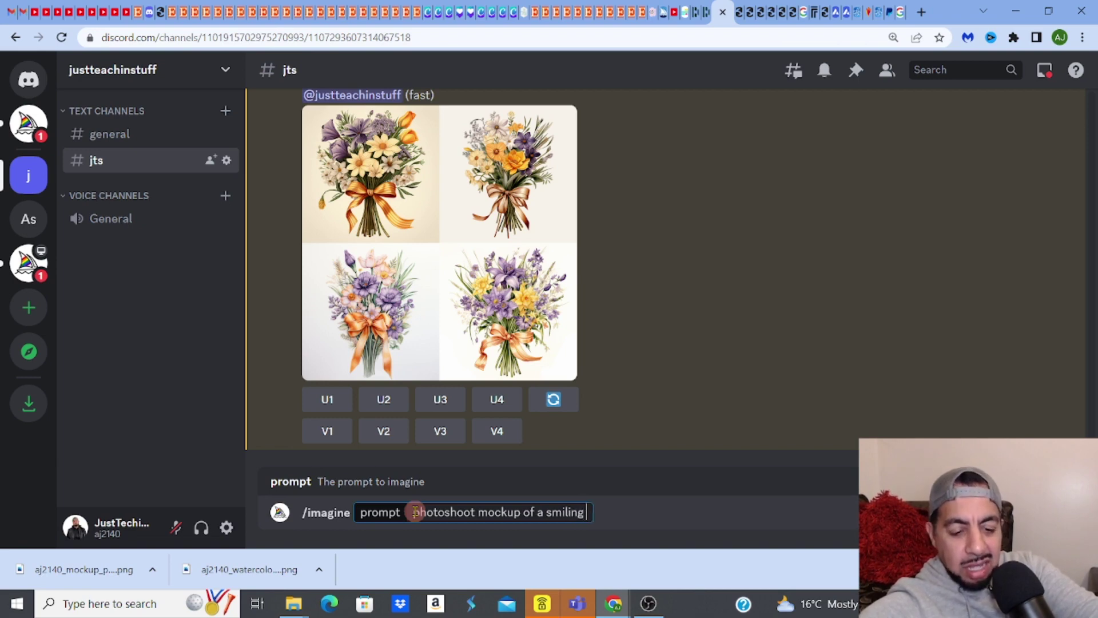
pyautogui.write(' 30')
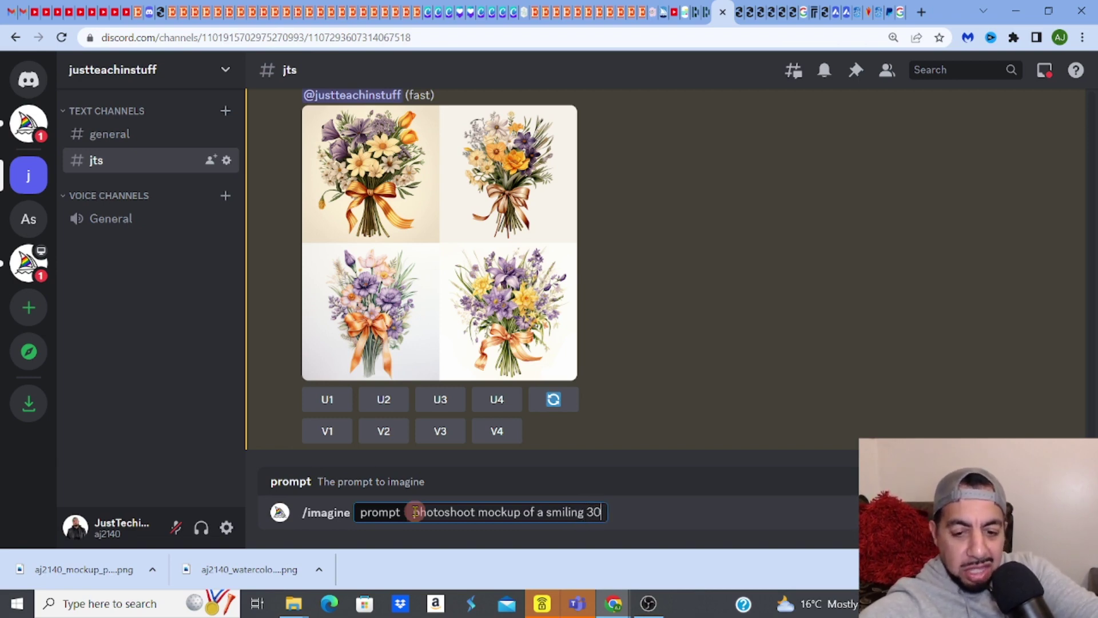
pyautogui.write(' year')
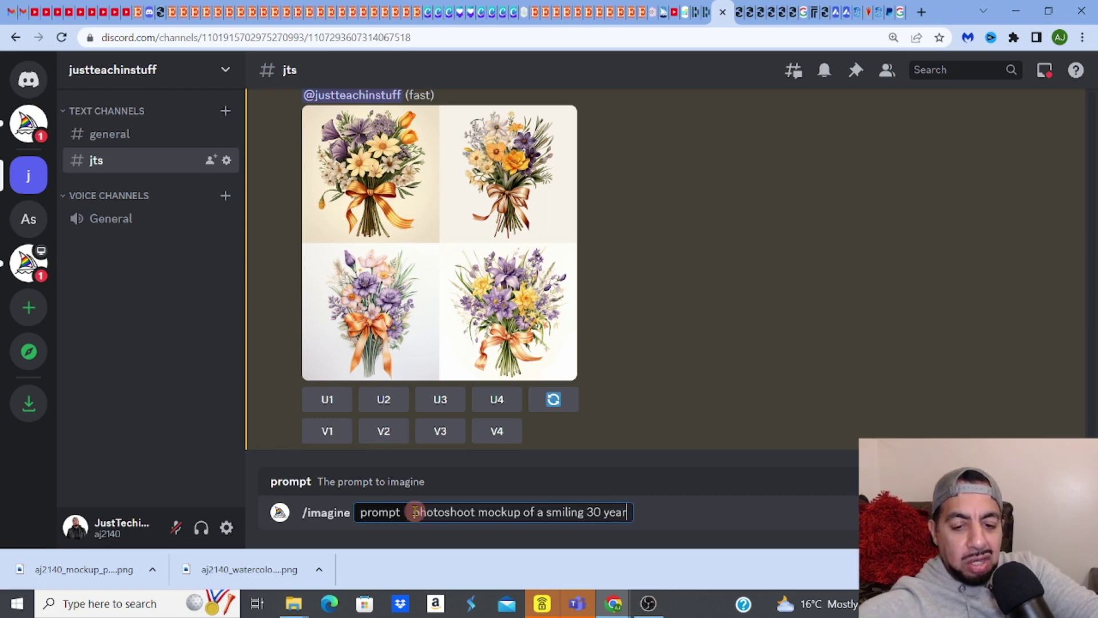
pyautogui.write(' old ')
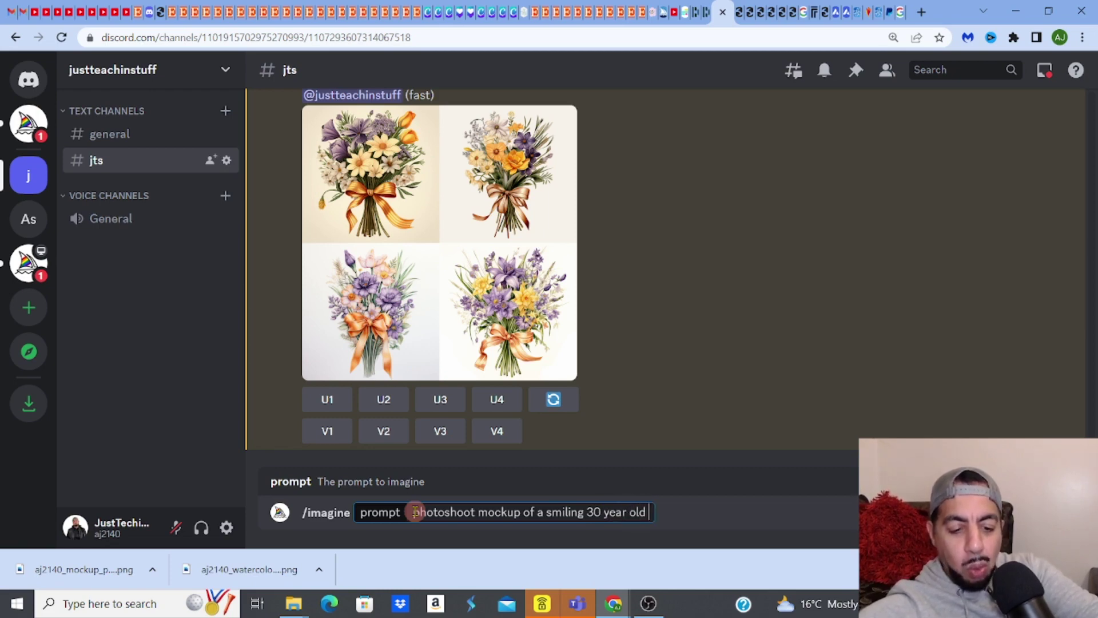
pyautogui.write('white male ')
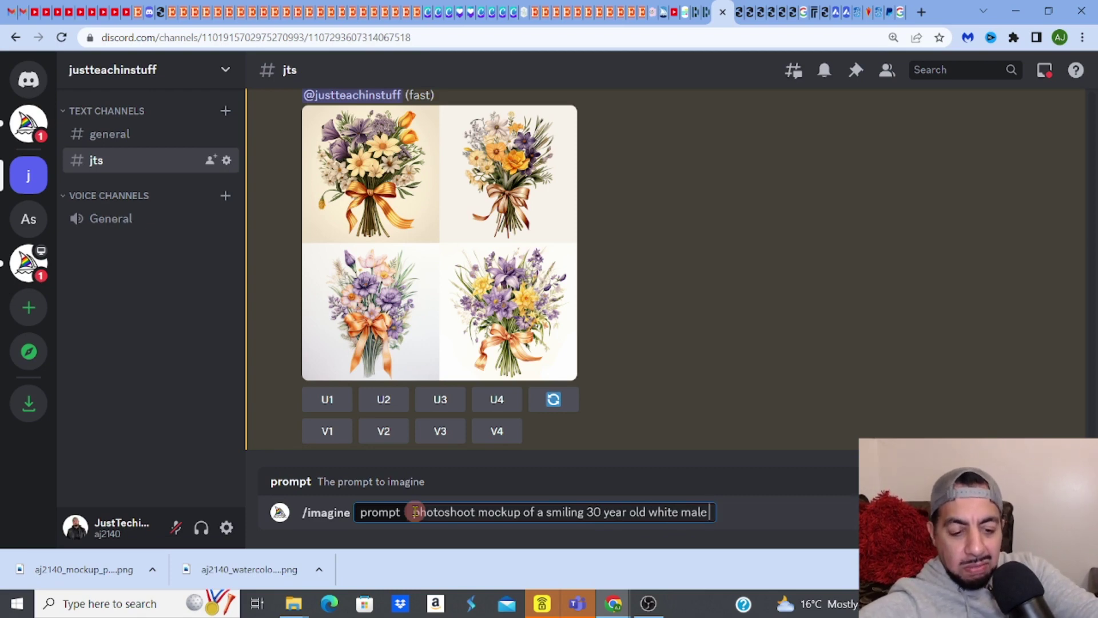
pyautogui.write('wearing')
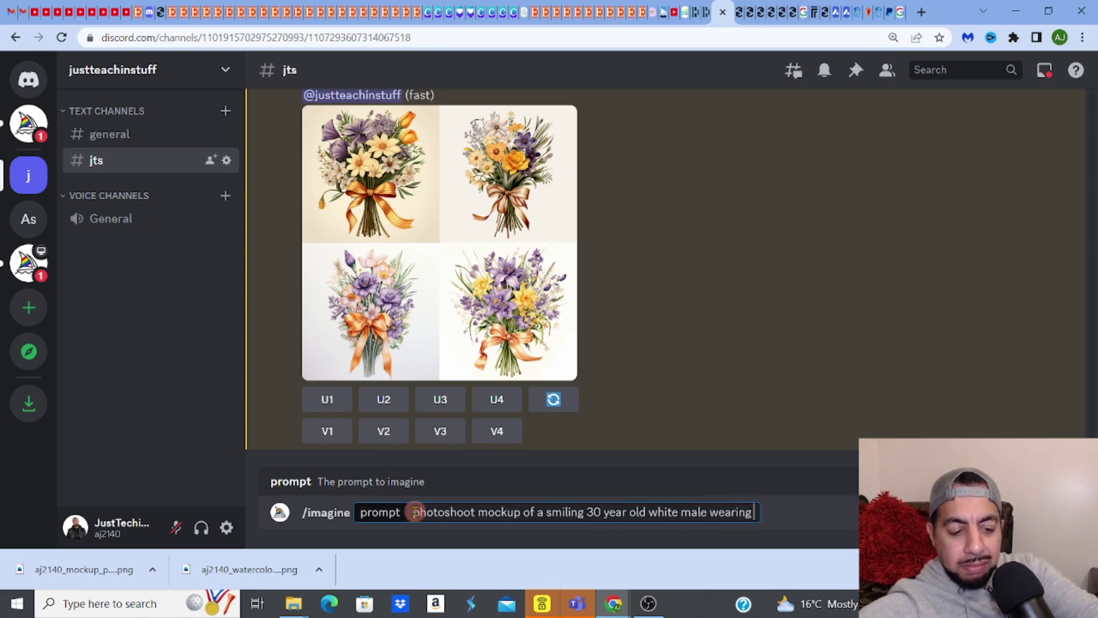
pyautogui.write(' a bl')
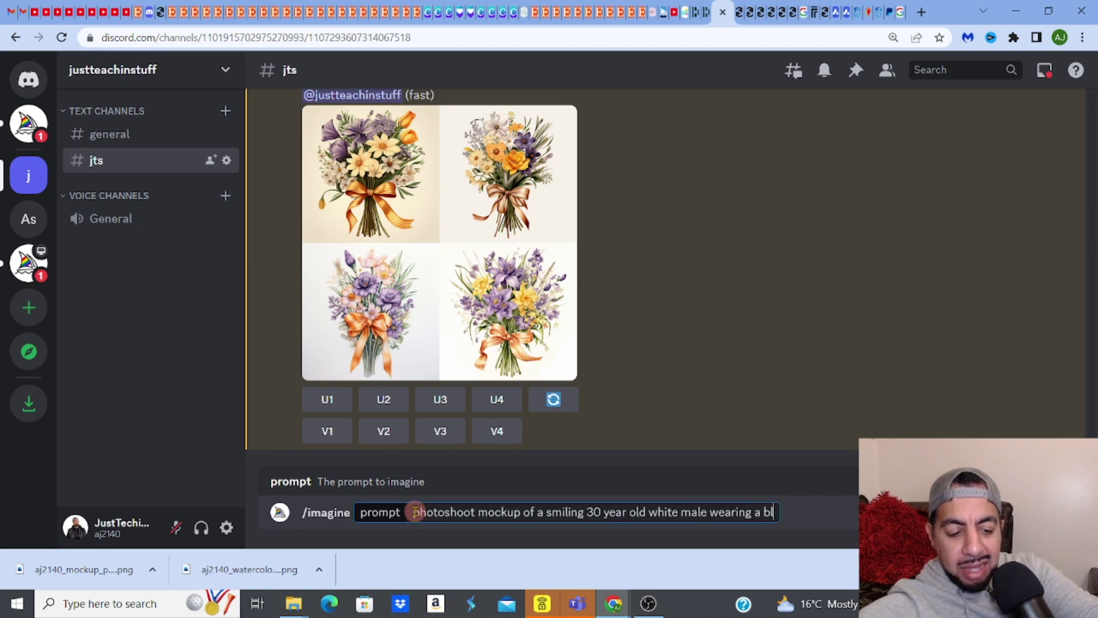
pyautogui.write('ack t')
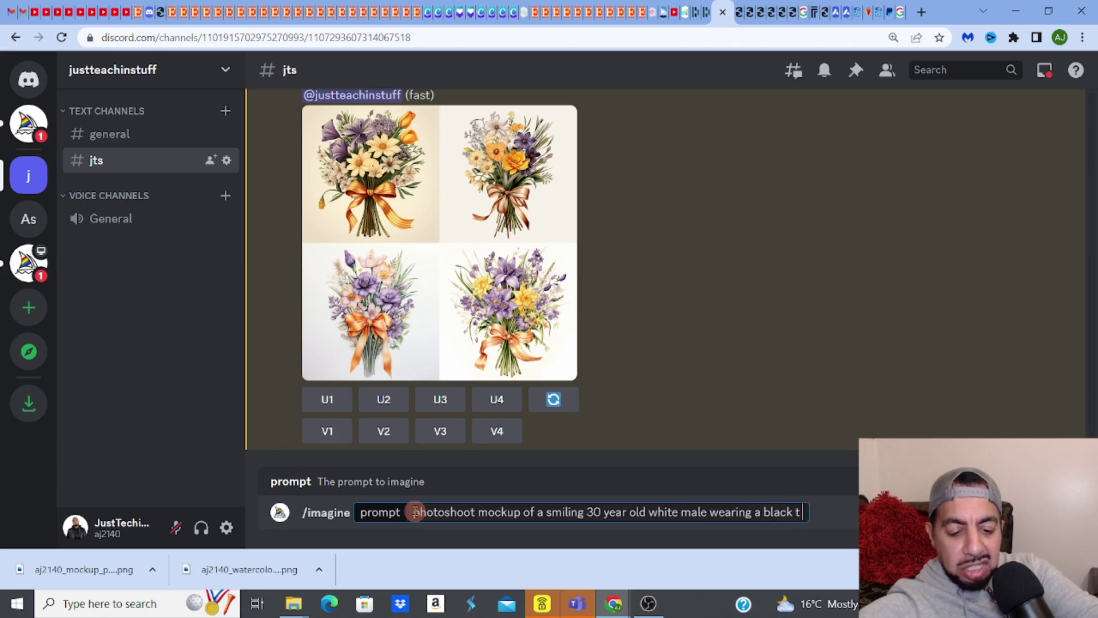
pyautogui.write(' shirt')
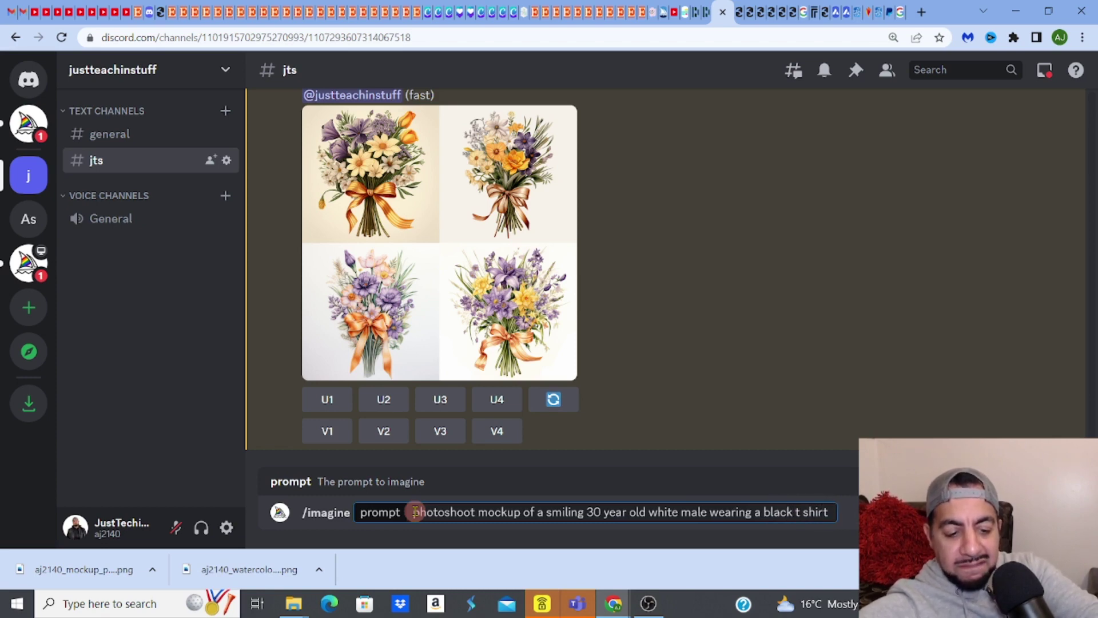
# Complete the prompt with "facing the camera, with photoshoot lighting in a white background", submit it and view the generated image grid enlarged.
pyautogui.write(' facing the came')
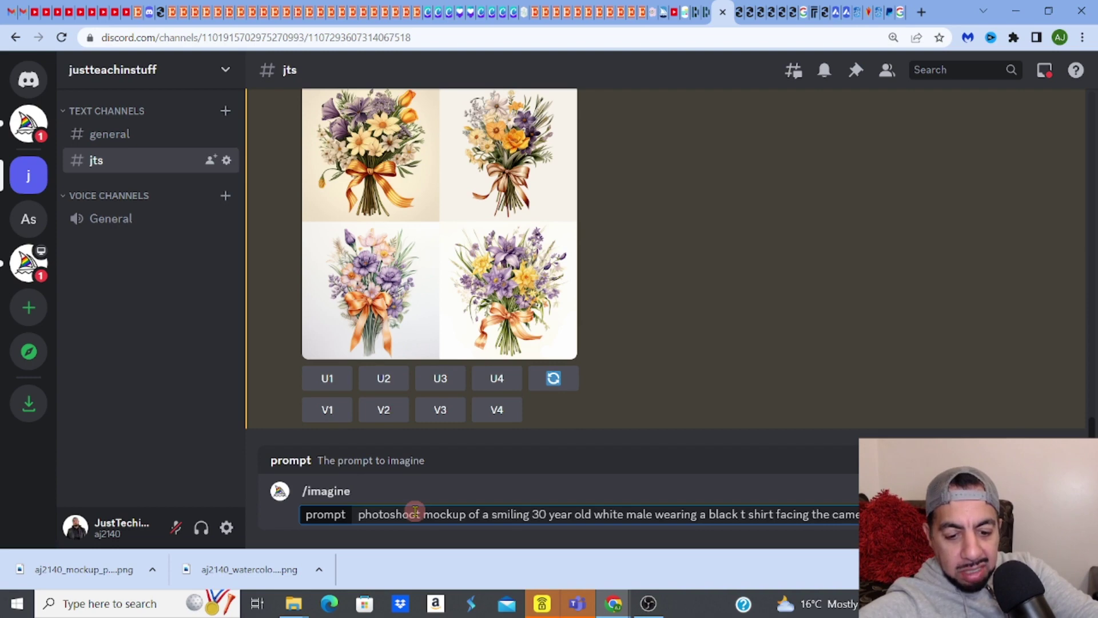
pyautogui.write('in a')
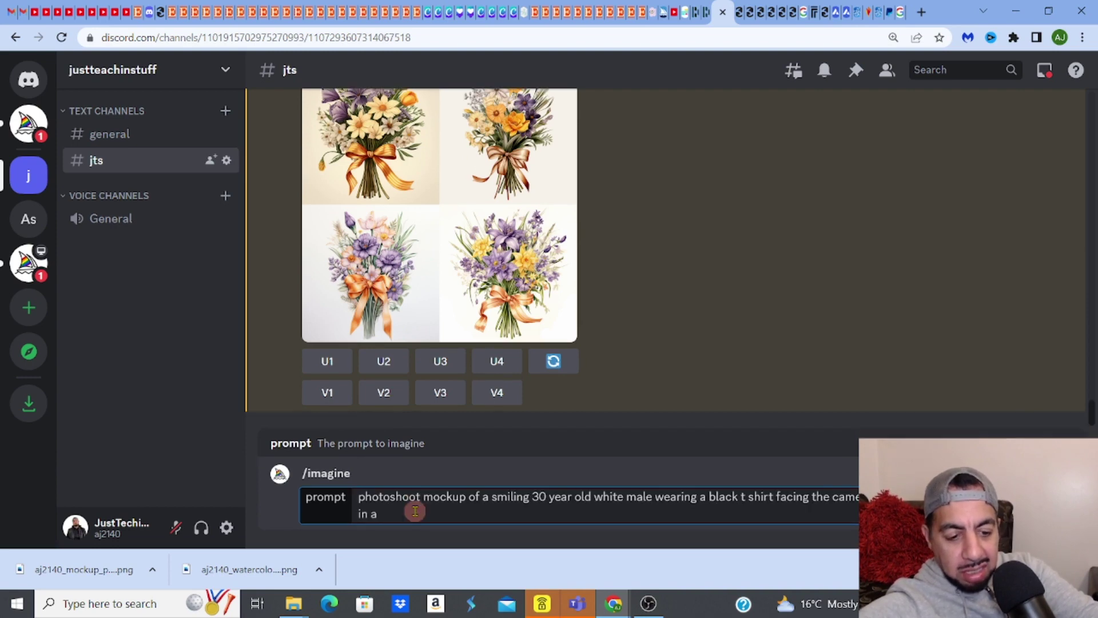
pyautogui.write(' white')
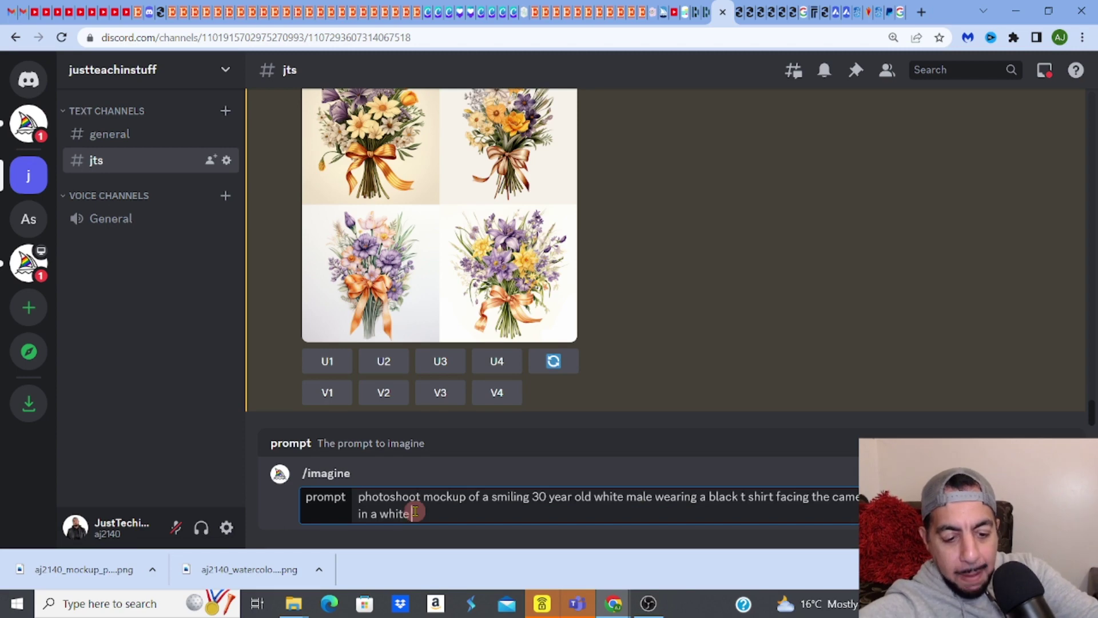
pyautogui.write(' backg')
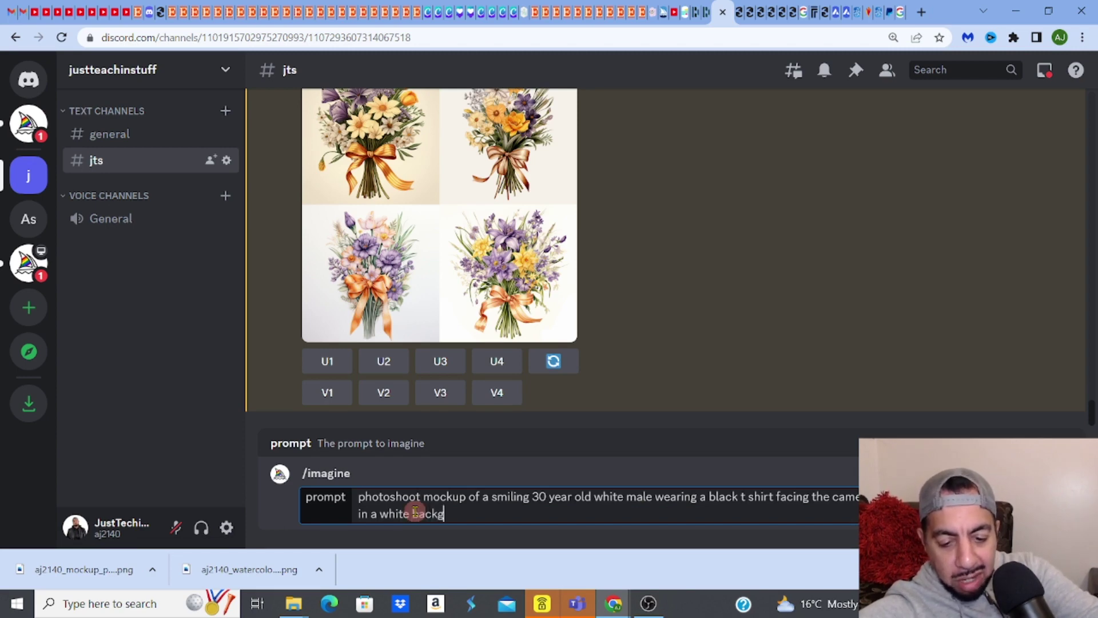
pyautogui.write('round')
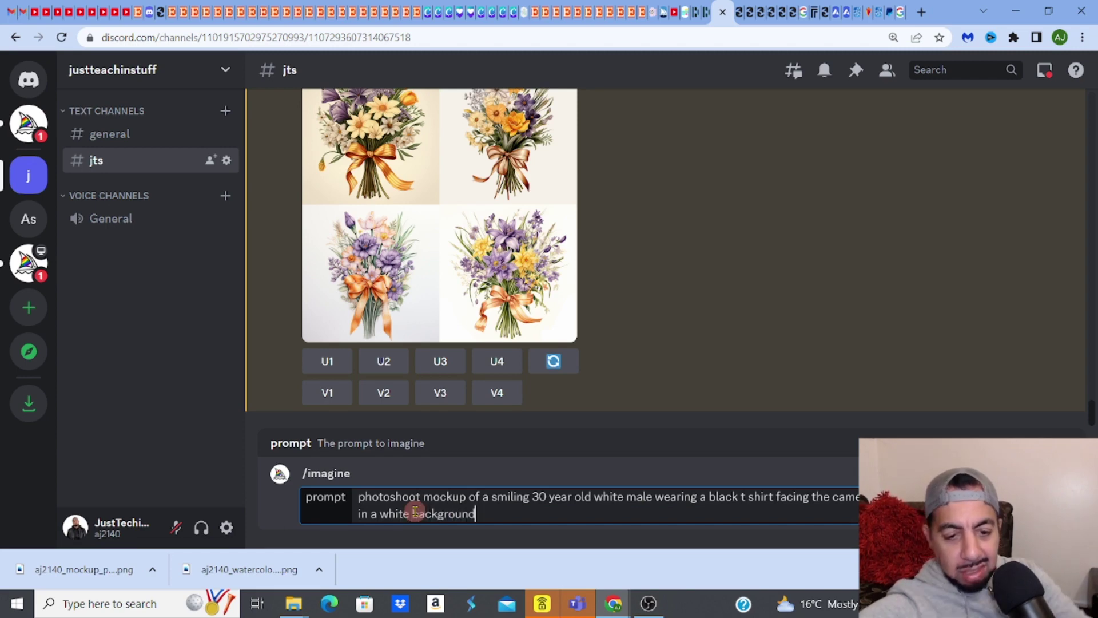
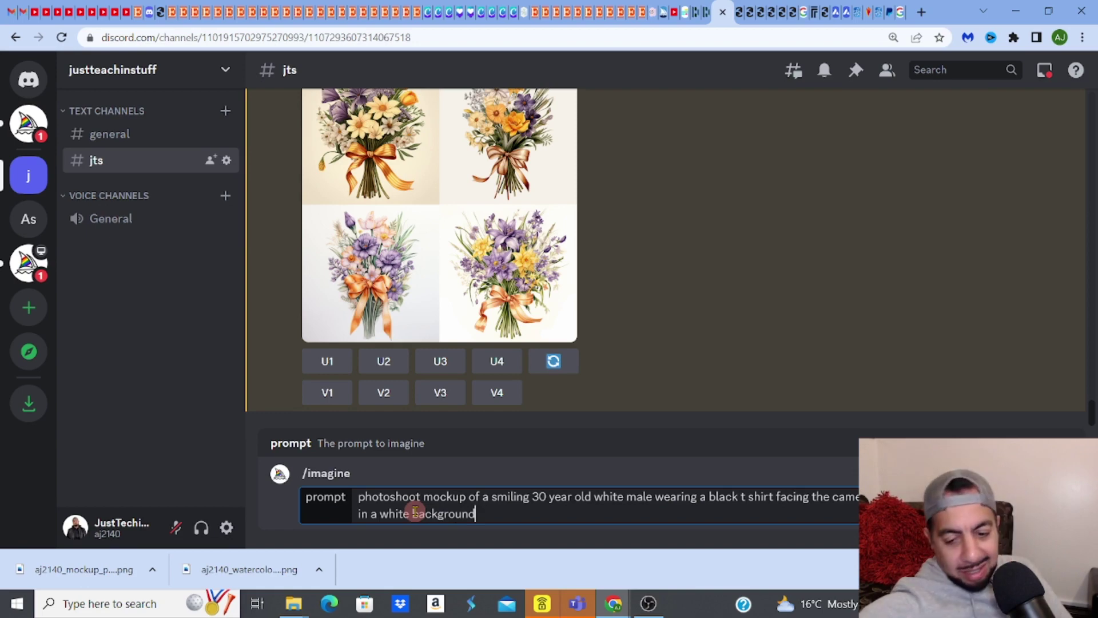
pyautogui.press('Return')
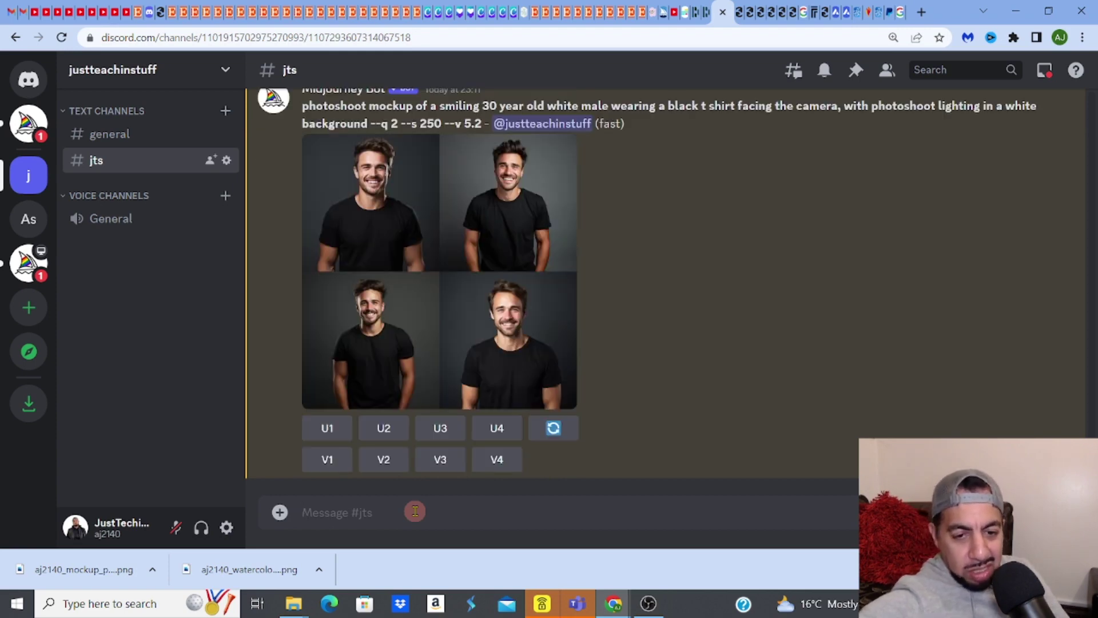
pyautogui.click(396, 324)
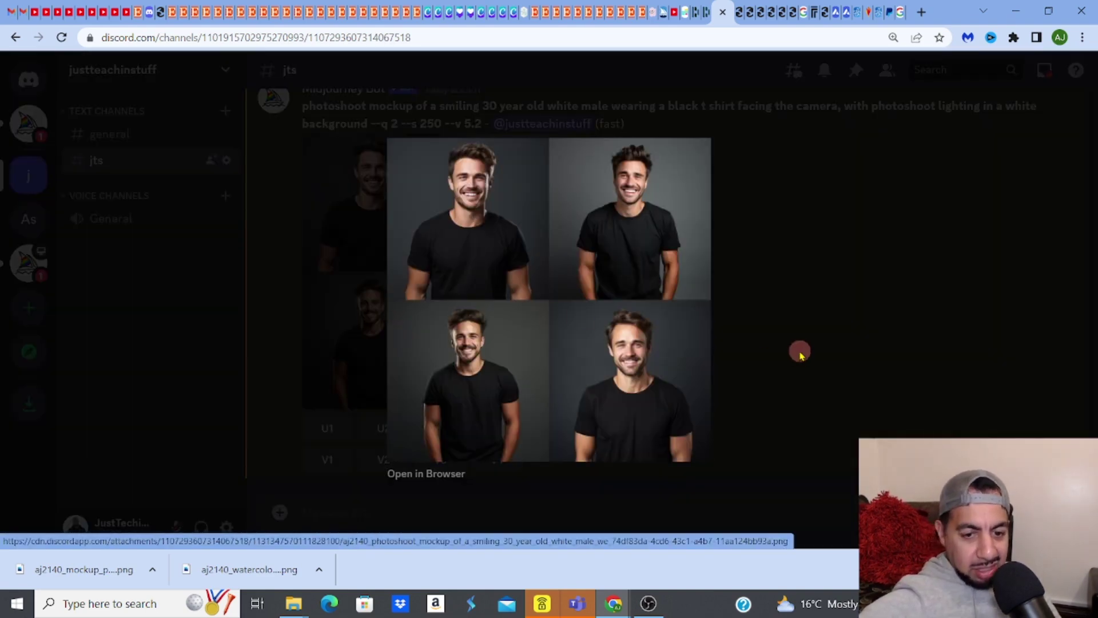
pyautogui.click(783, 359)
# Start a new /imagine command in the jts channel and try to paste text into its prompt.
pyautogui.click(550, 513)
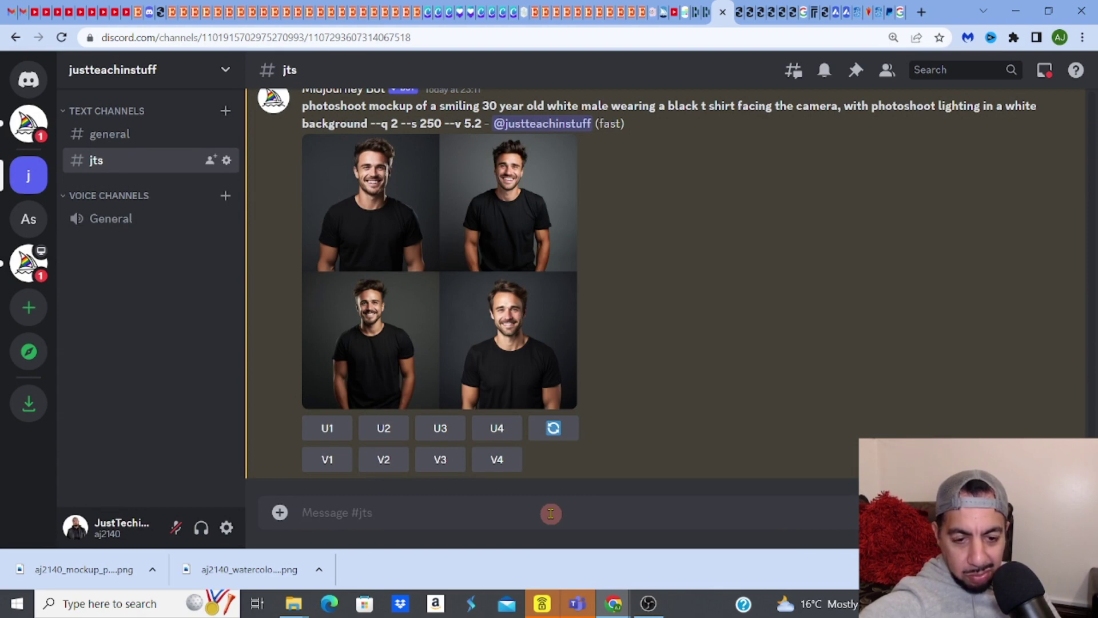
pyautogui.write('/')
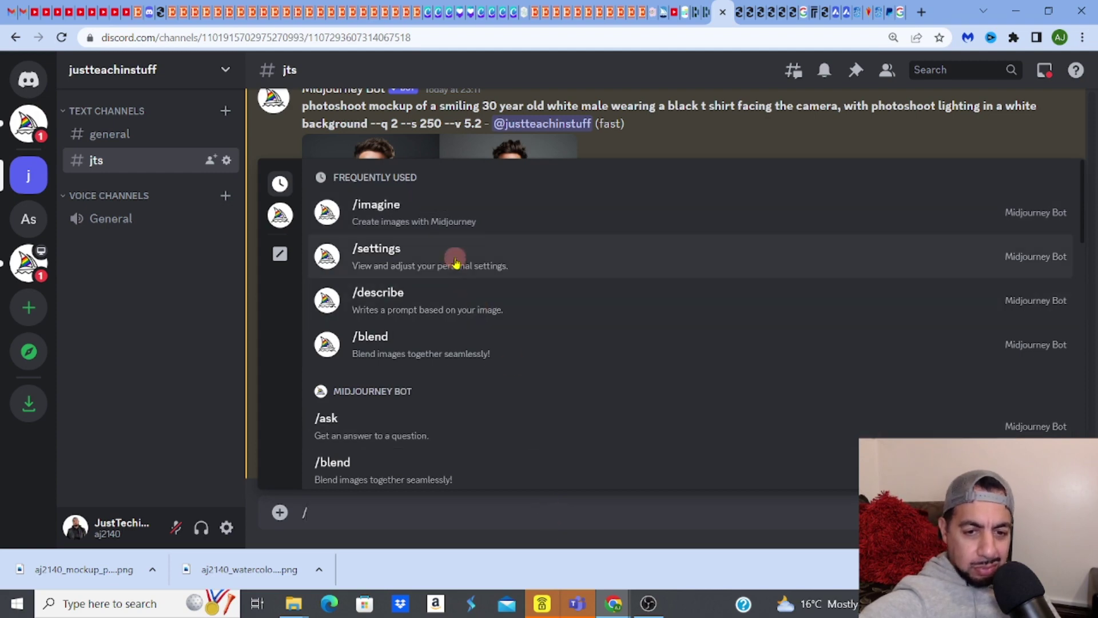
pyautogui.click(519, 217)
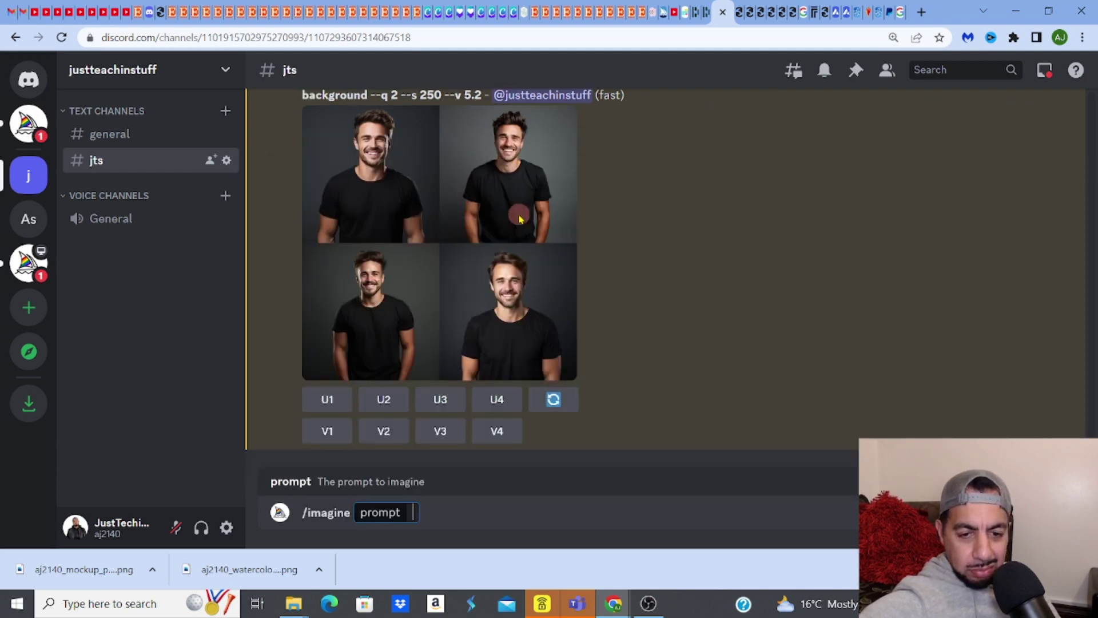
pyautogui.press('BackSpace')
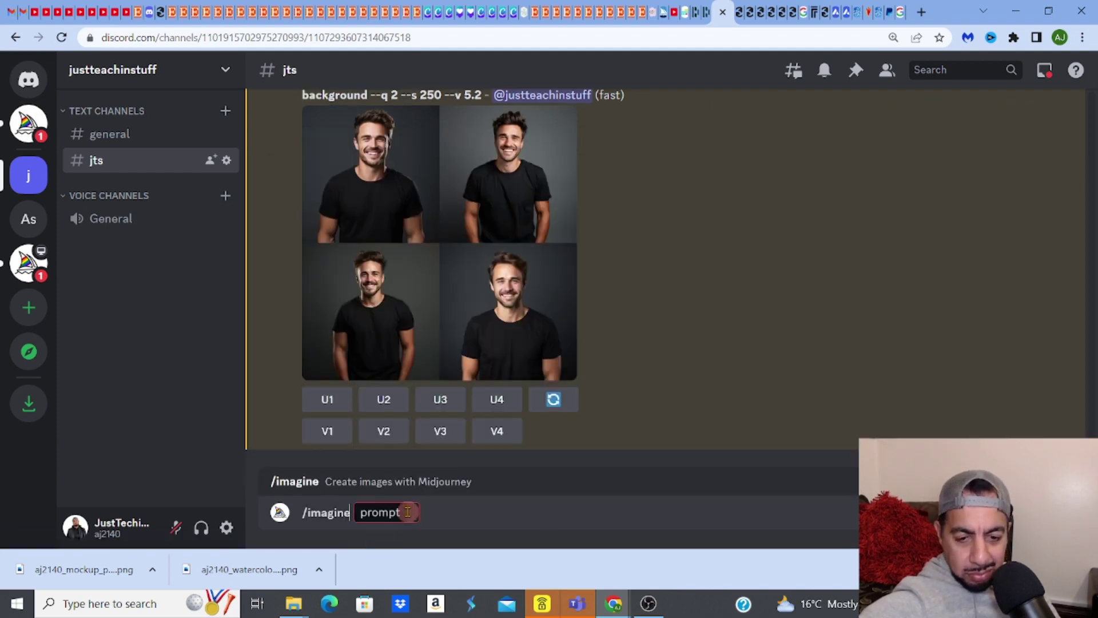
pyautogui.click(407, 512)
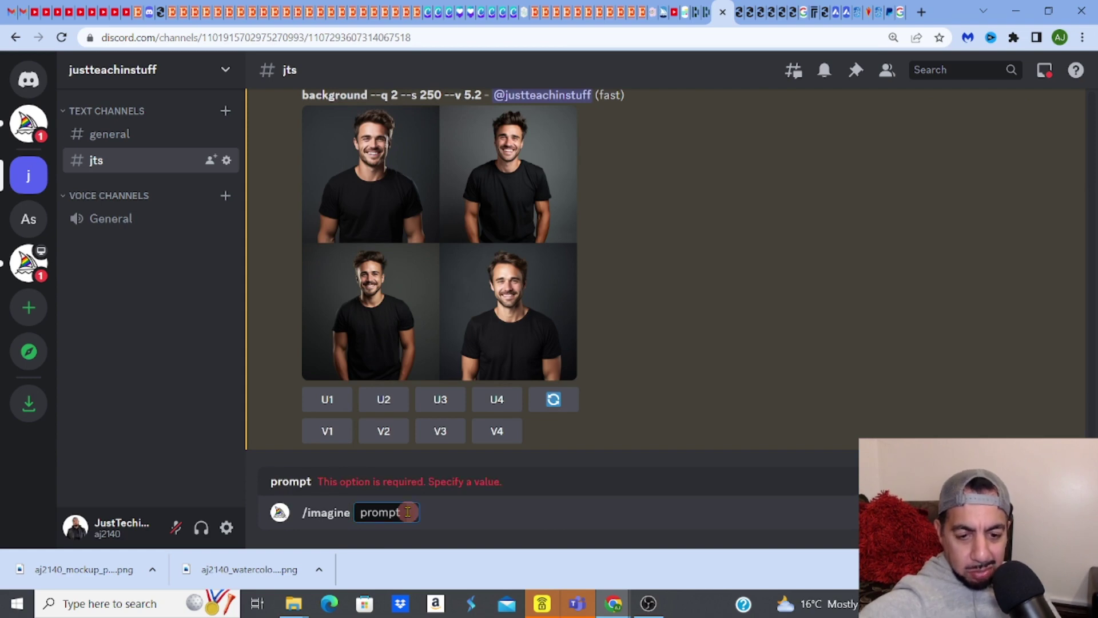
pyautogui.rightClick(407, 510)
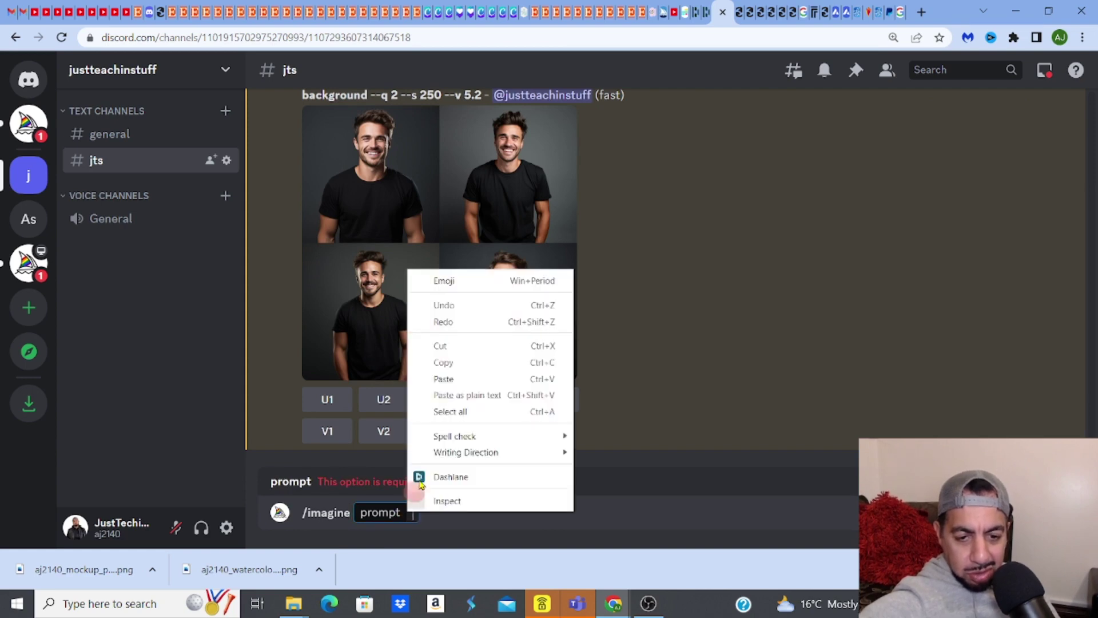
pyautogui.click(450, 381)
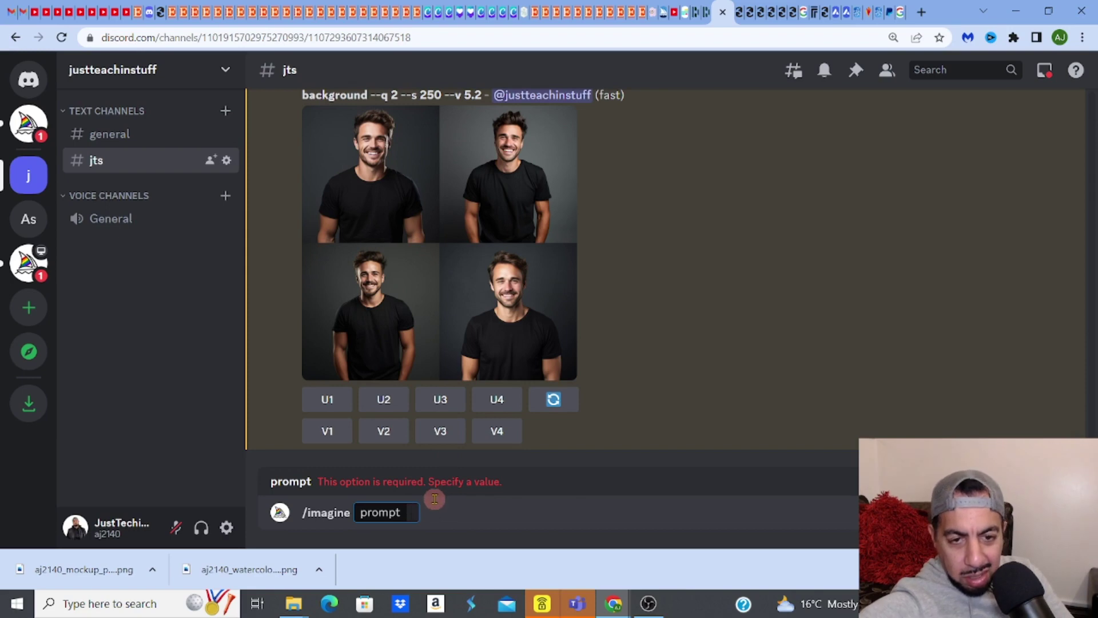
# Copy the male model prompt from "photoshoot mockup" through "white background", without its parameters, and paste it into the new /imagine prompt.
pyautogui.scroll(3, 743, 400)
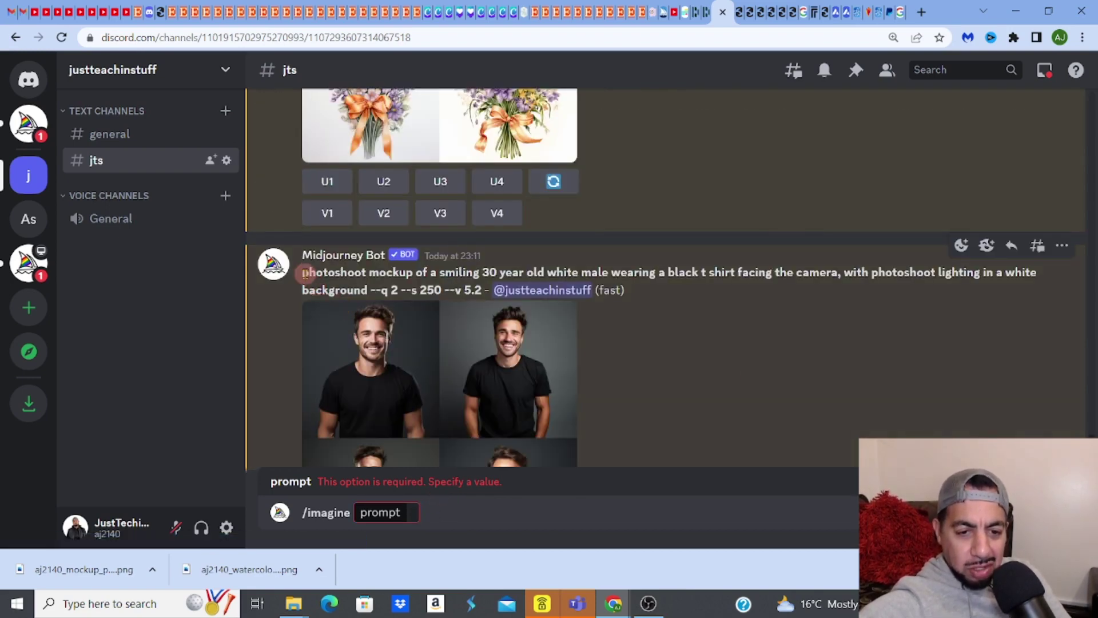
pyautogui.moveTo(302, 273); pyautogui.dragTo(366, 282)
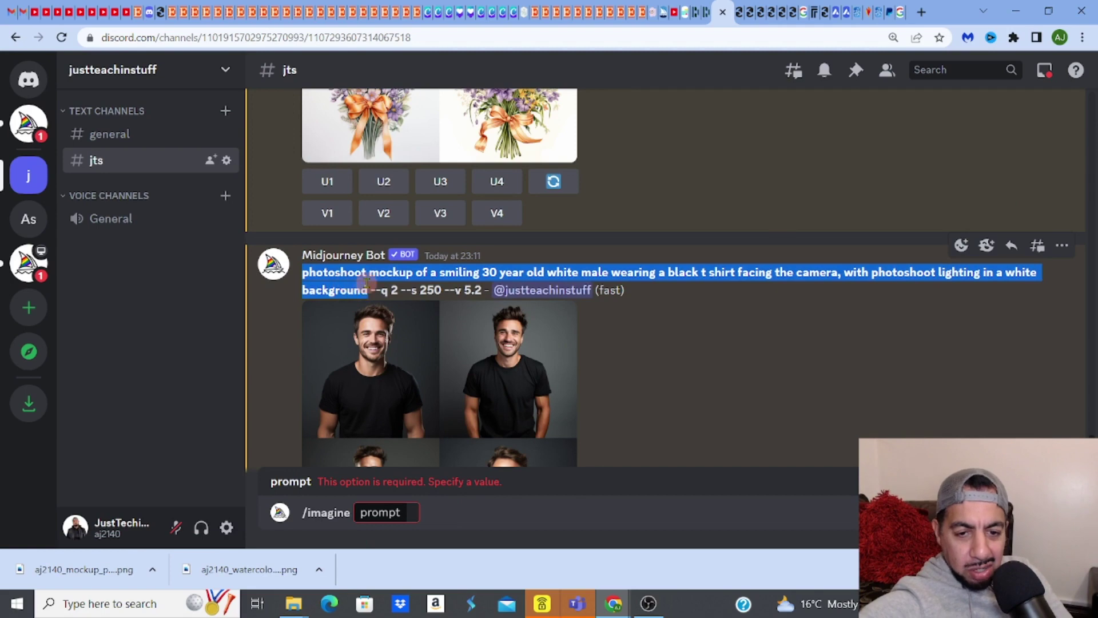
pyautogui.rightClick(350, 290)
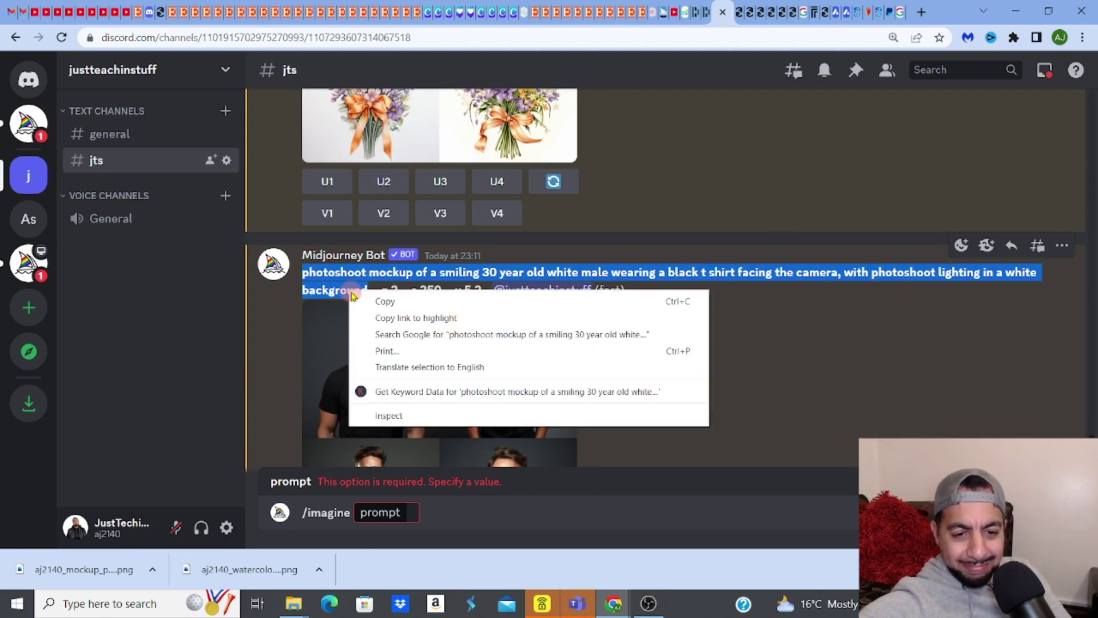
pyautogui.click(385, 301)
pyautogui.click(407, 515)
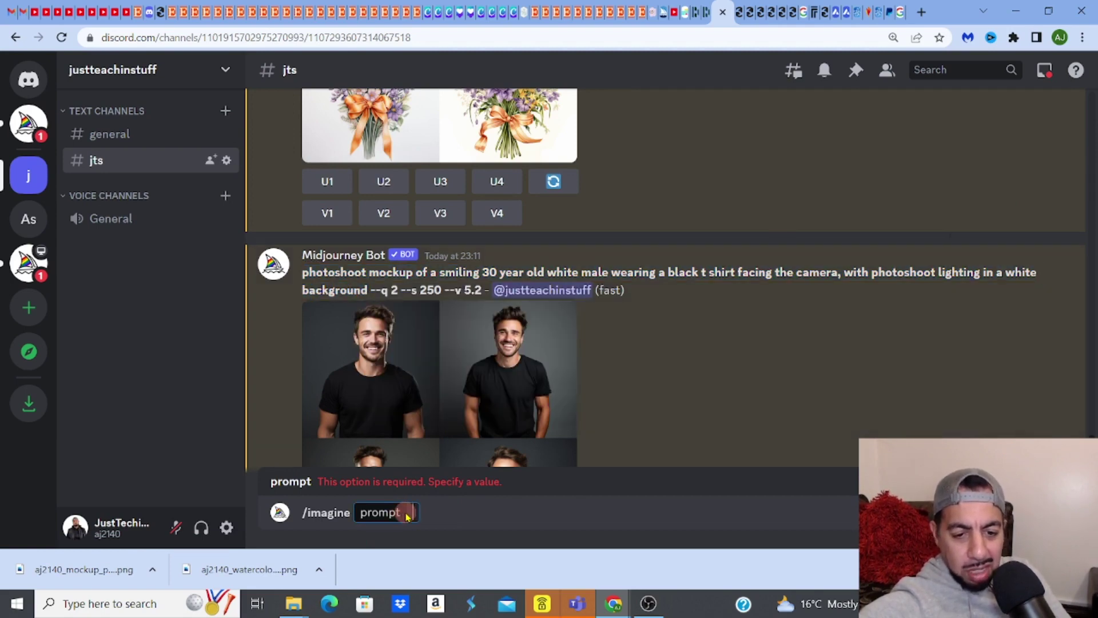
pyautogui.rightClick(407, 513)
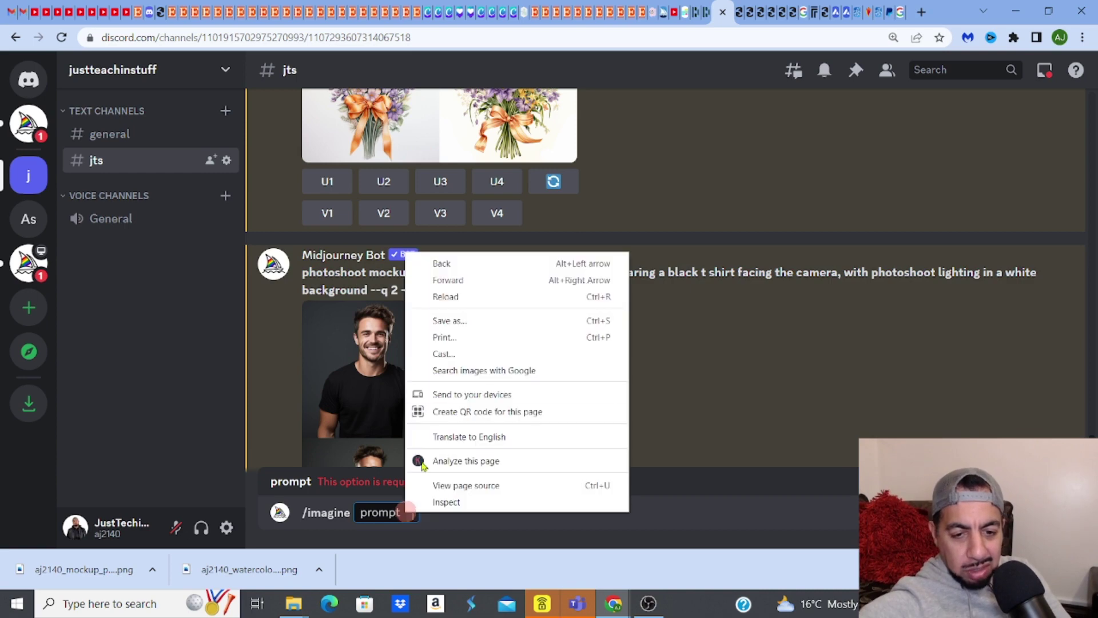
pyautogui.click(410, 514)
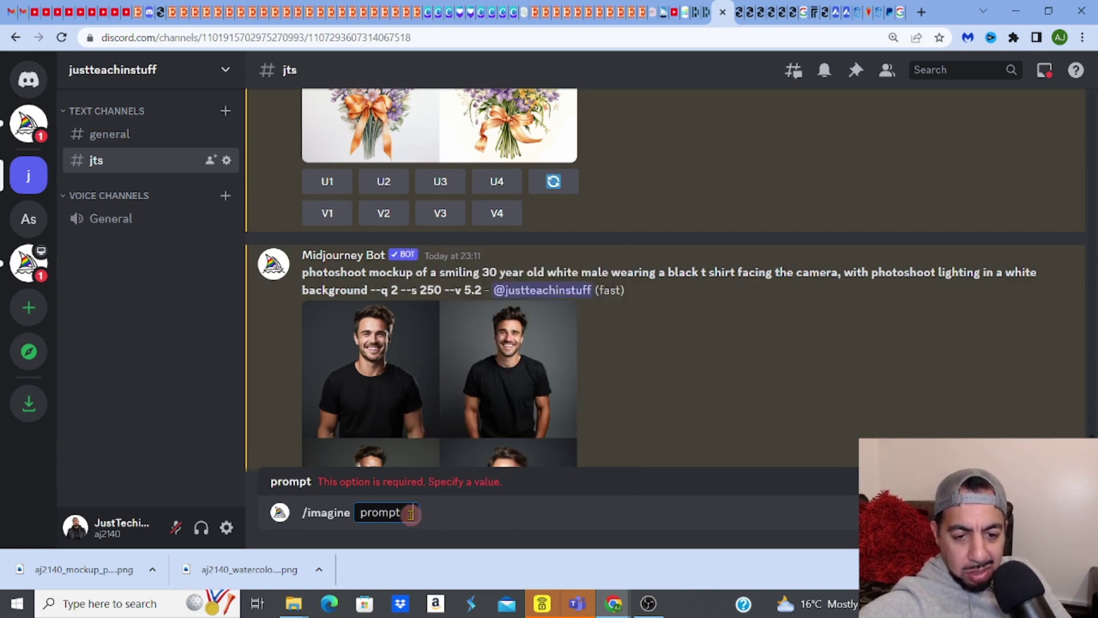
pyautogui.rightClick(410, 514)
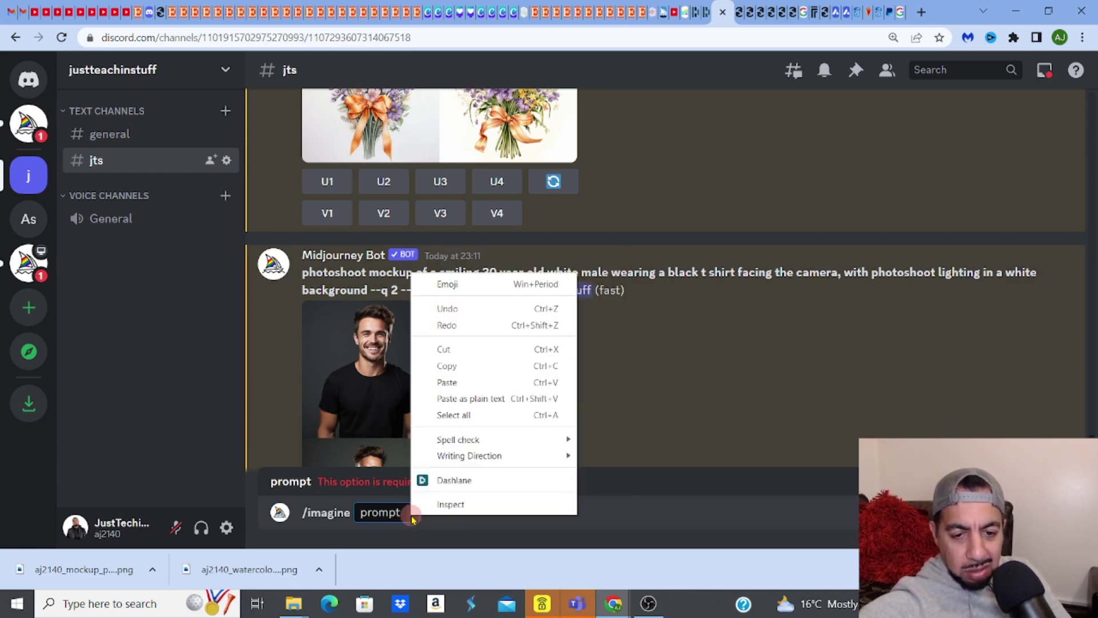
pyautogui.click(459, 383)
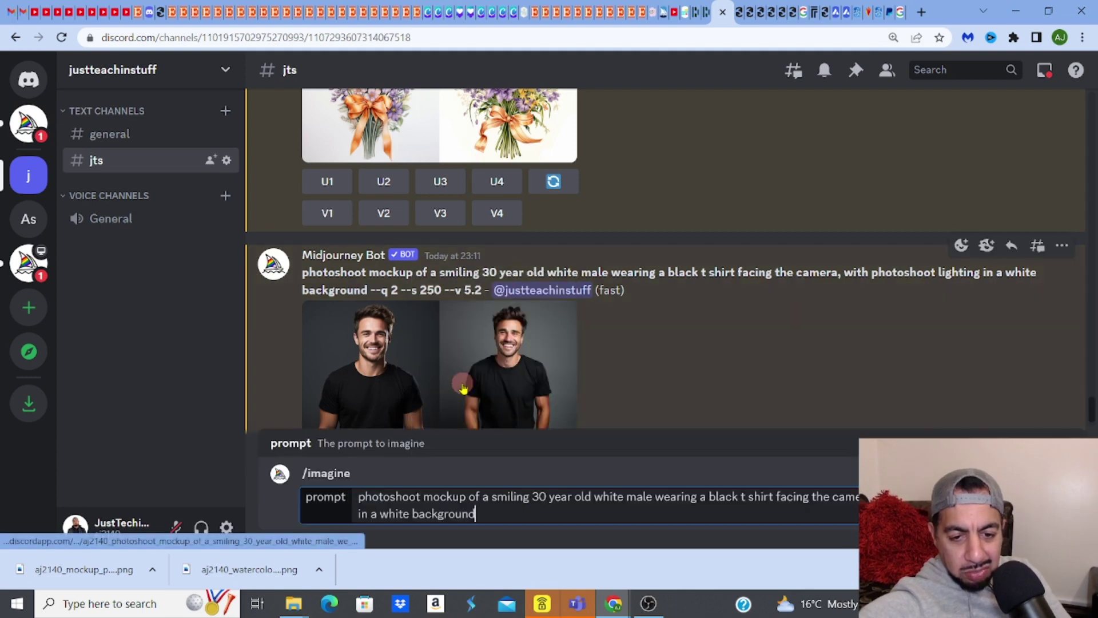
# Change the pasted prompt to a 40 year old white female model and submit it to generate the images.
pyautogui.click(534, 496)
pyautogui.press('Delete')
pyautogui.write('4')
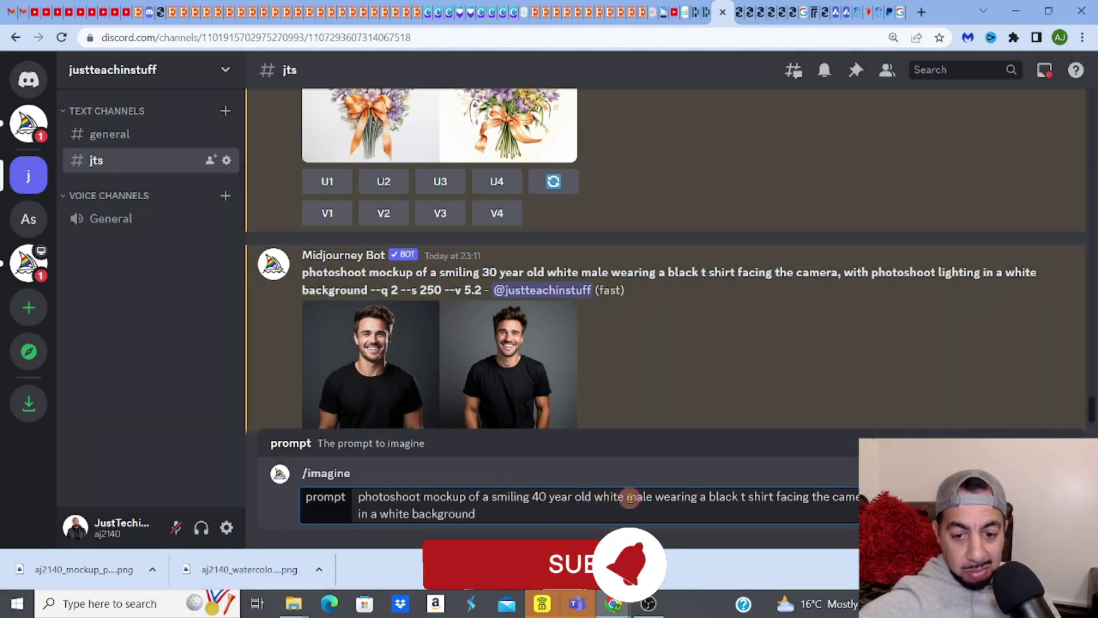
pyautogui.moveTo(629, 496); pyautogui.dragTo(652, 496)
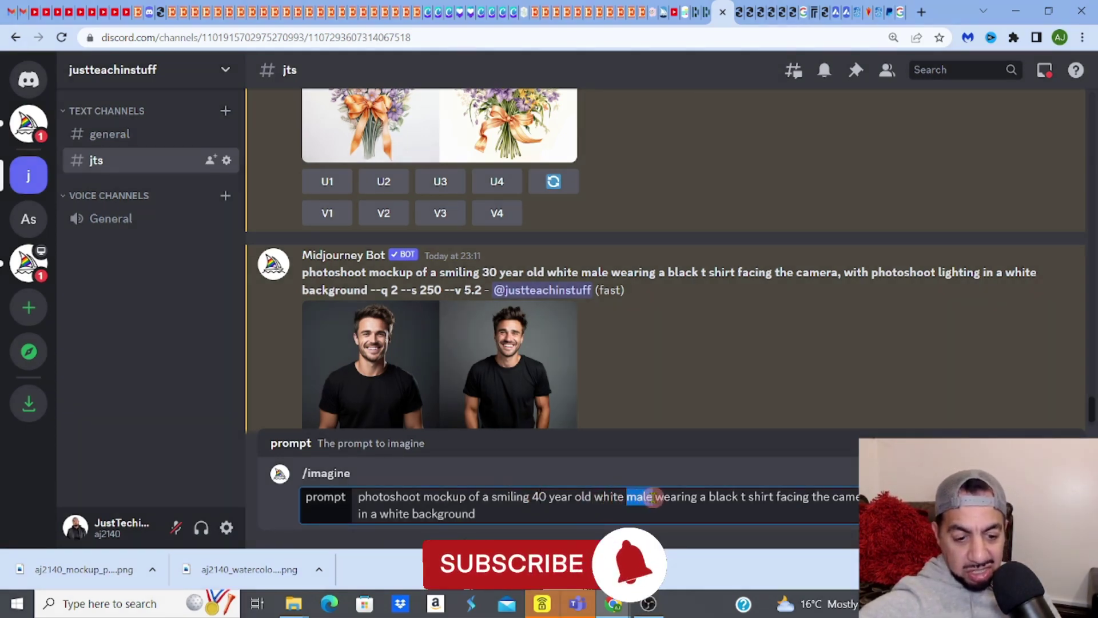
pyautogui.write('fema')
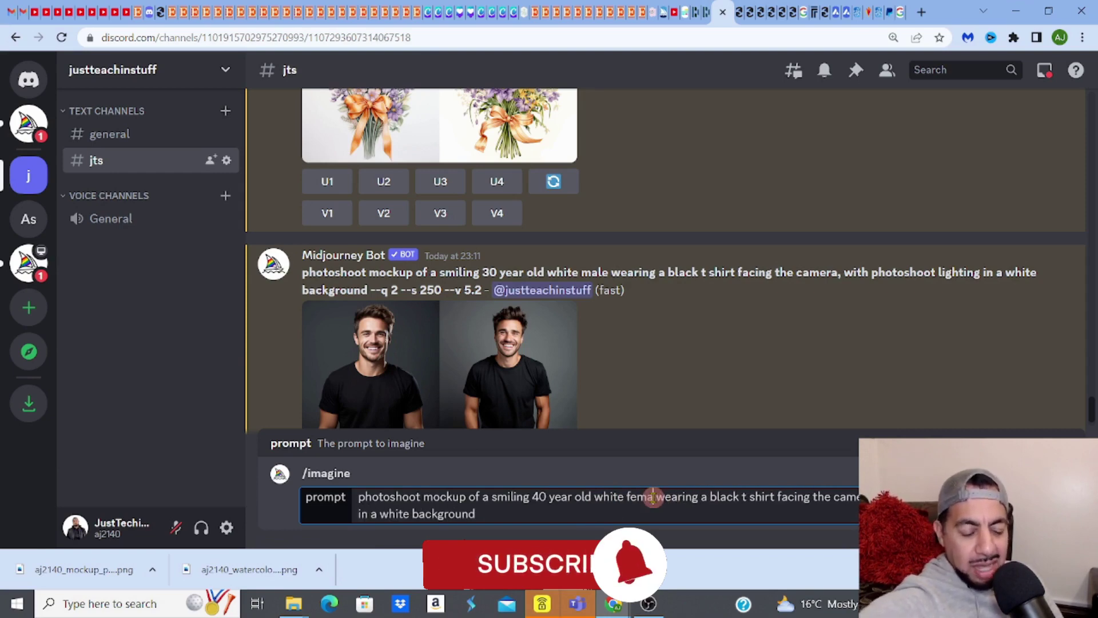
pyautogui.write('l')
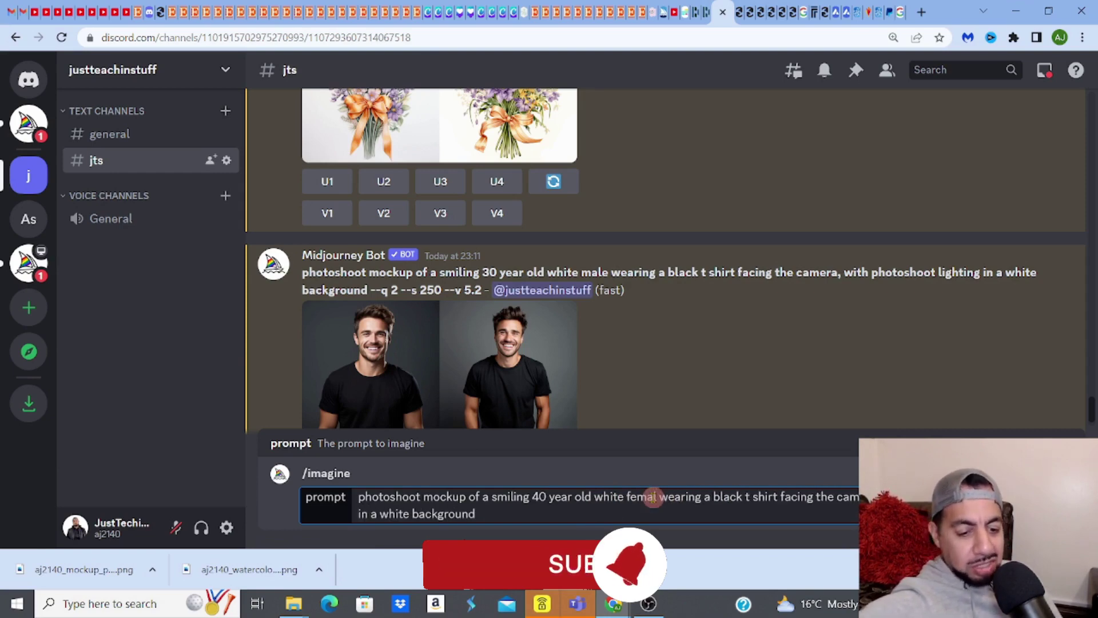
pyautogui.write('e')
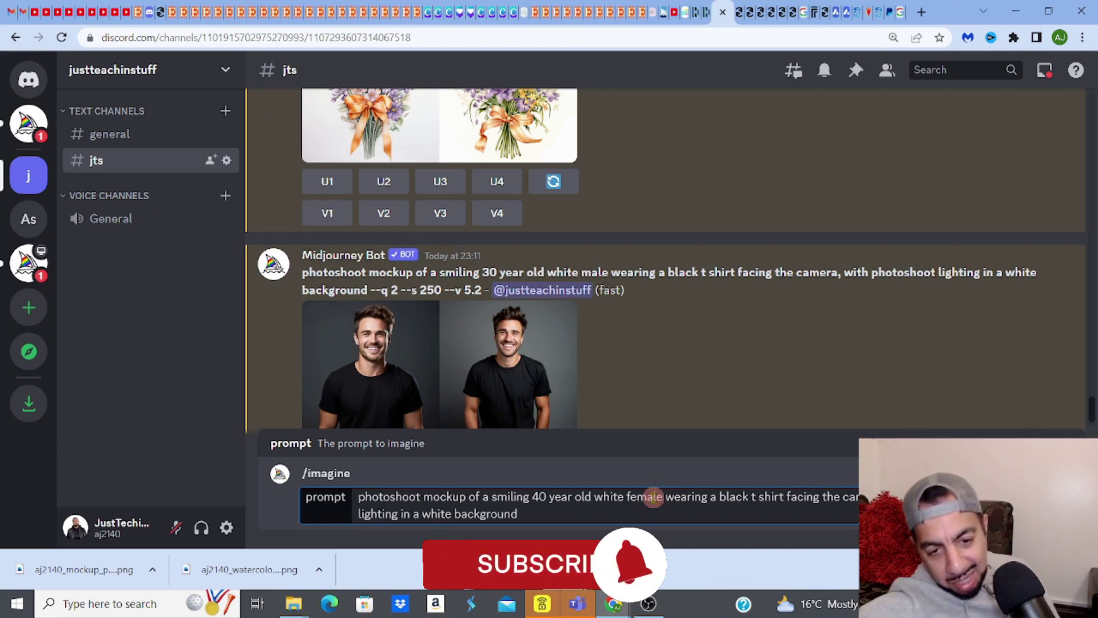
pyautogui.press('Return')
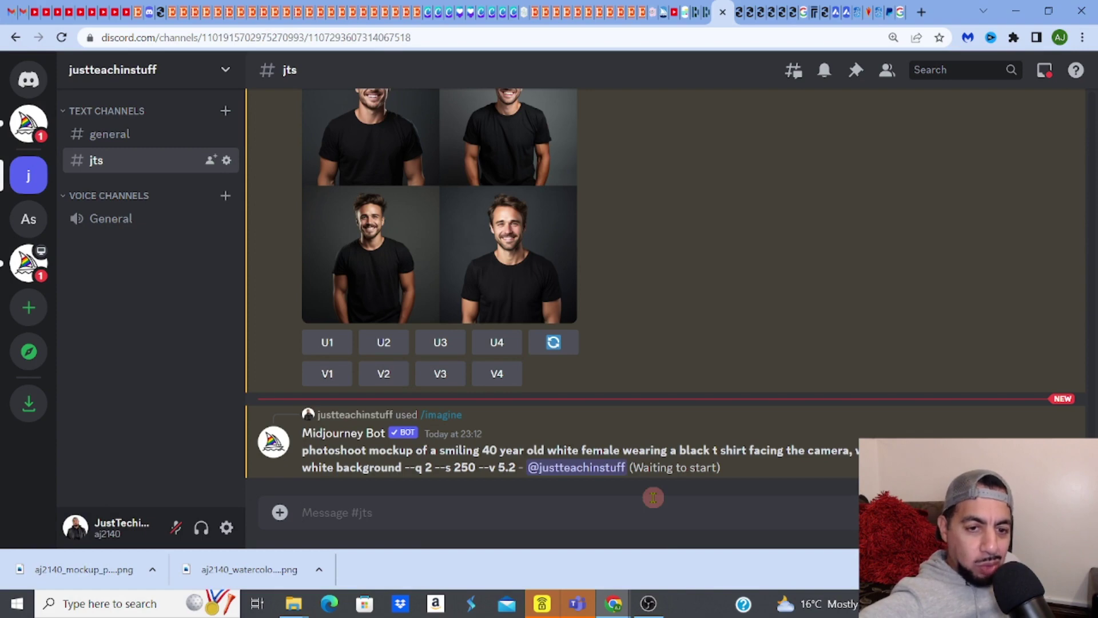
# Switch to the Etsy t-shirt search results and examine how the listings present their shirts in the product photos.
pyautogui.click(175, 19)
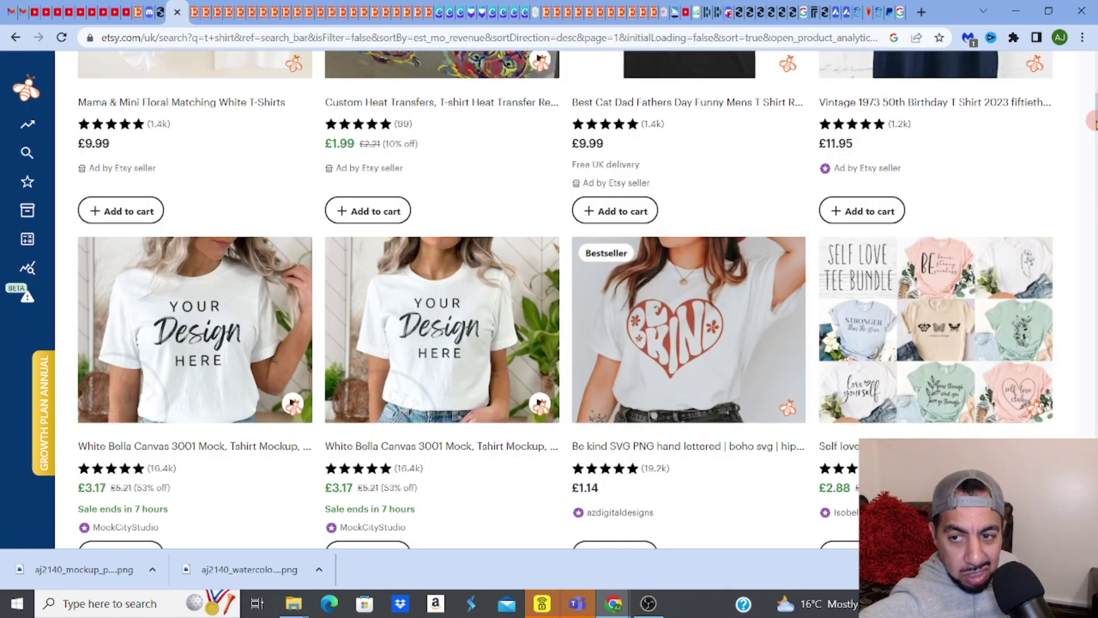
pyautogui.scroll(-10, 549, 297)
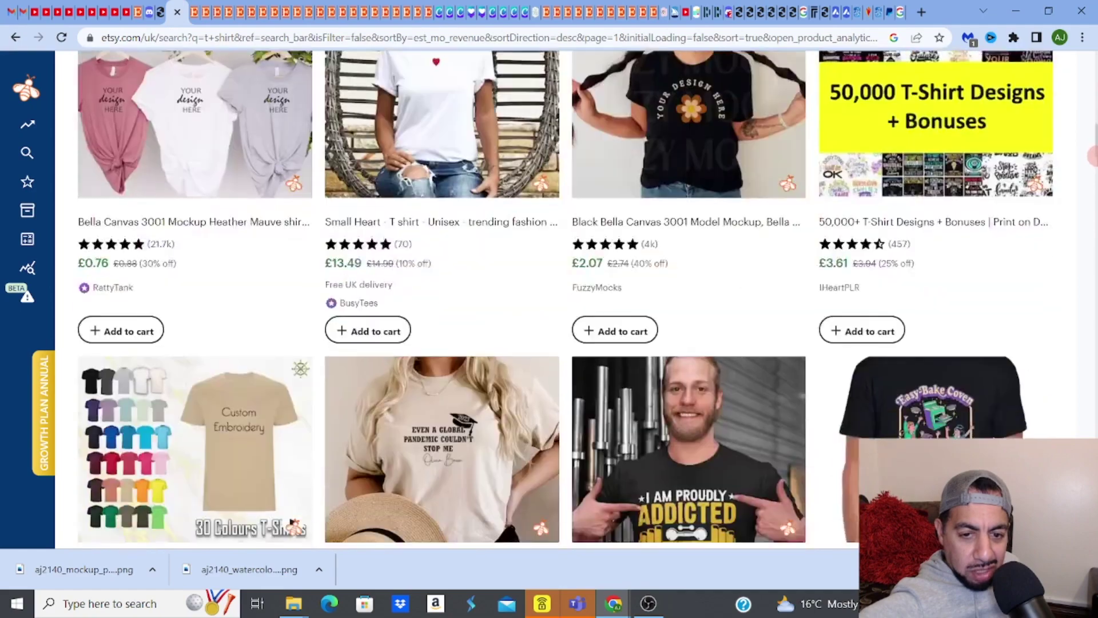
pyautogui.scroll(-10, 292, 211)
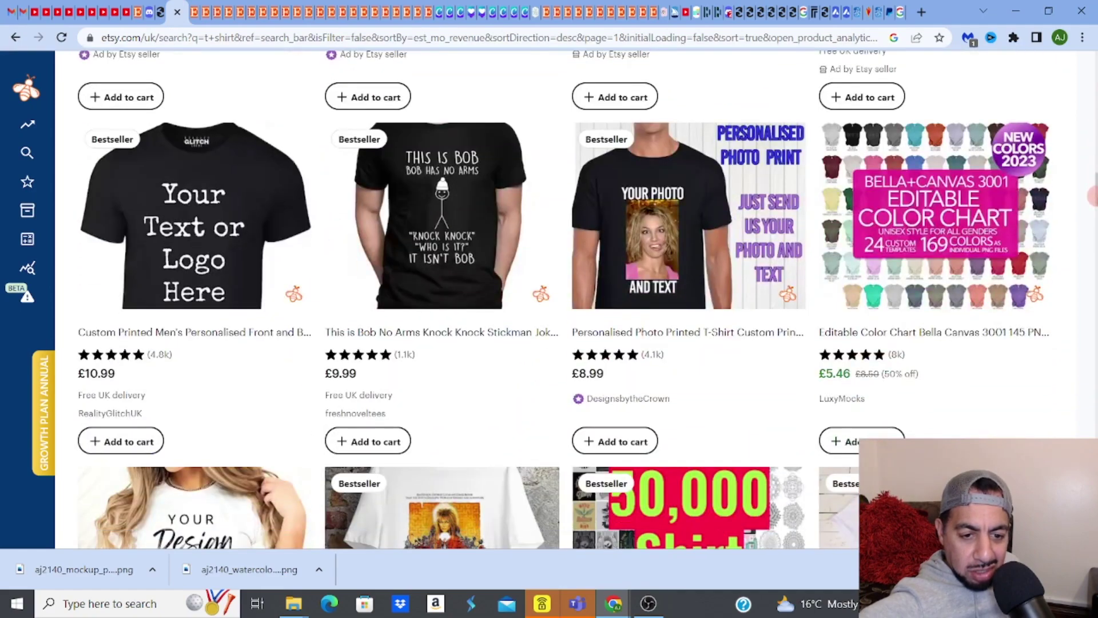
pyautogui.scroll(-15, 549, 297)
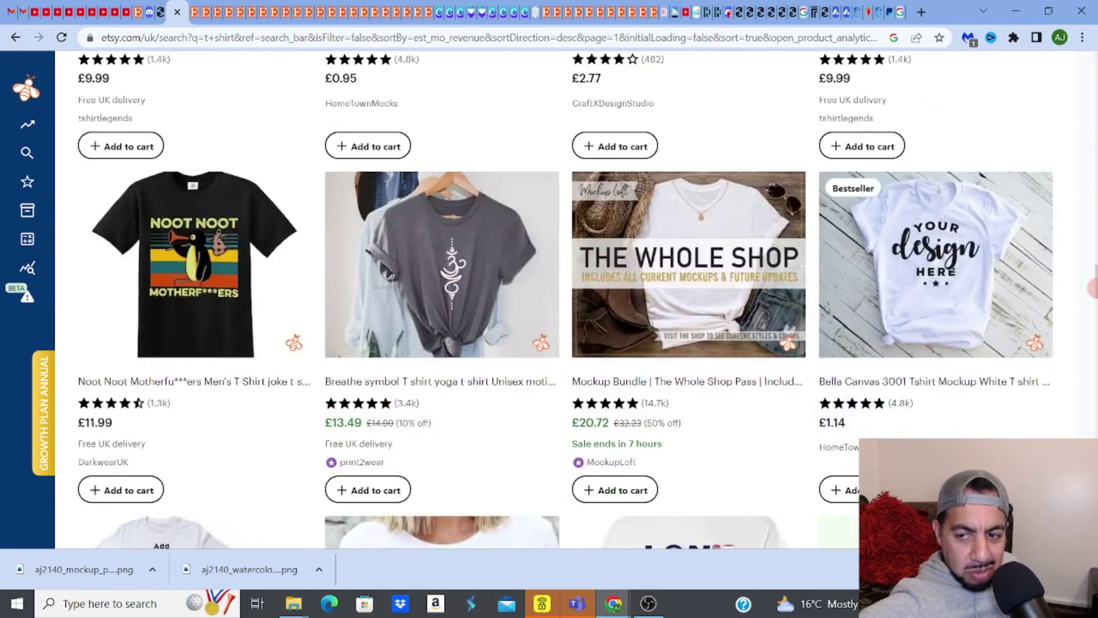
pyautogui.scroll(-20, 549, 297)
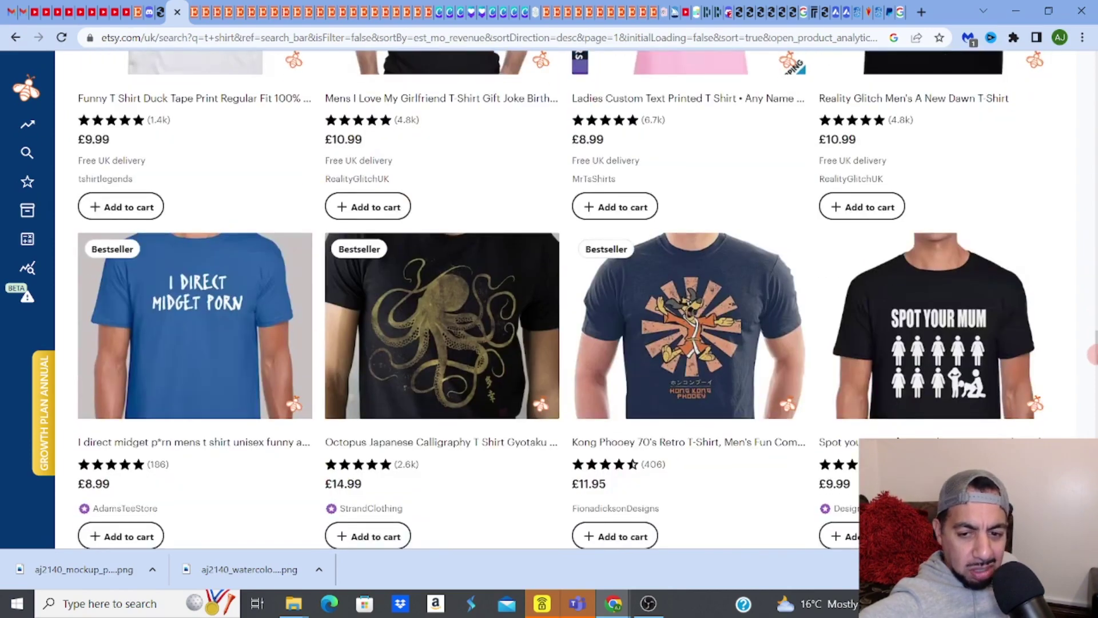
pyautogui.scroll(-6, 1033, 355)
pyautogui.scroll(-8, 1033, 356)
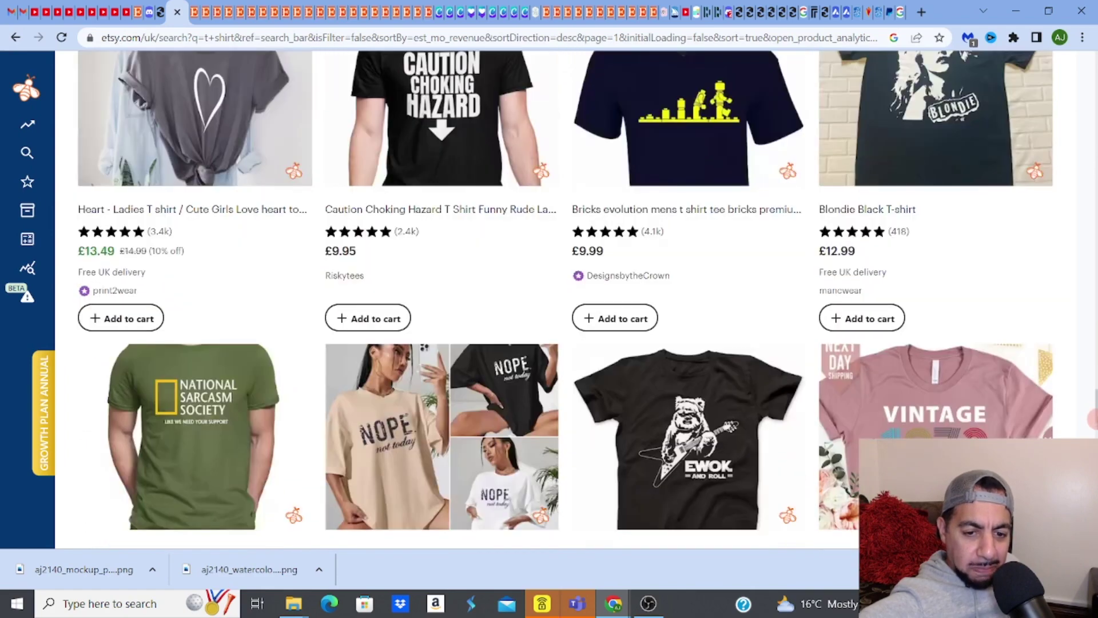
pyautogui.moveTo(1091, 410); pyautogui.dragTo(1087, 146)
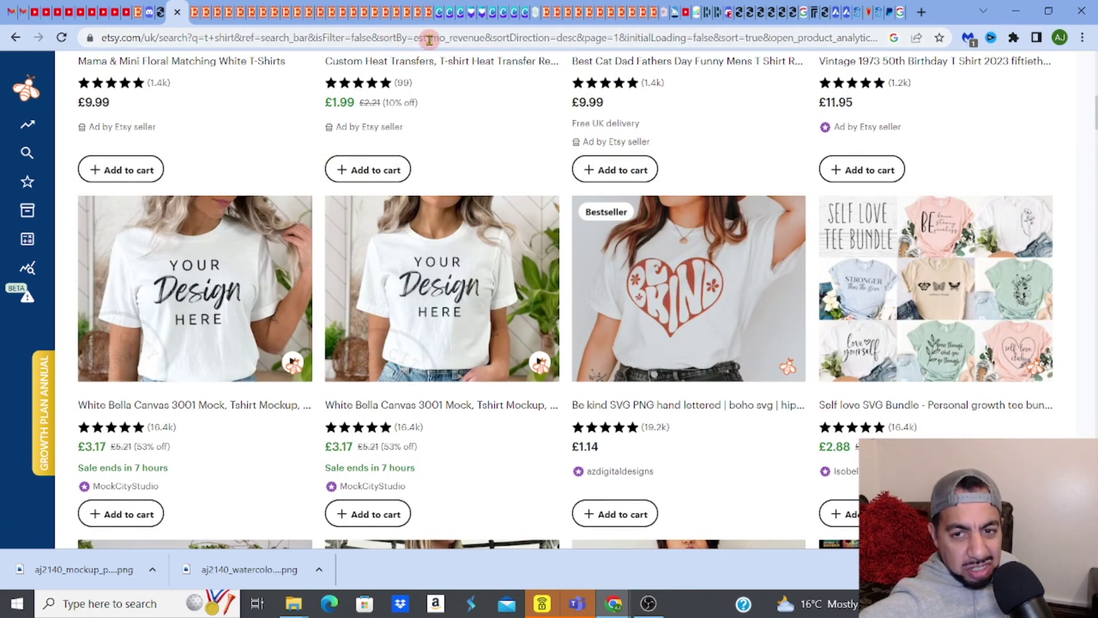
# Return to Discord and view the generated 40 year old female model grid enlarged.
pyautogui.click(730, 17)
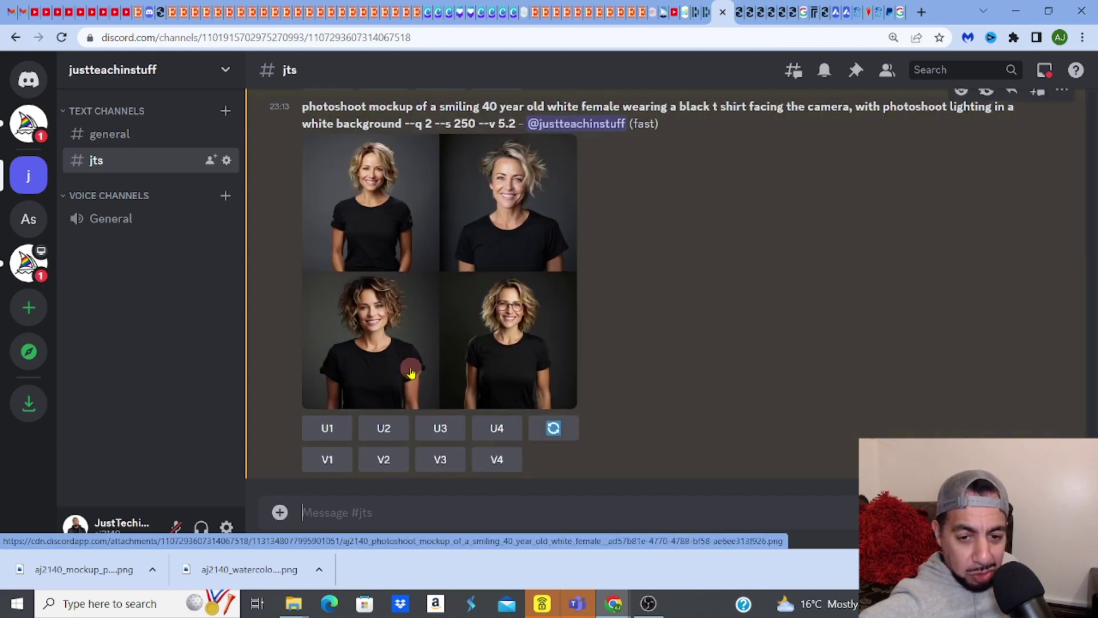
pyautogui.click(411, 372)
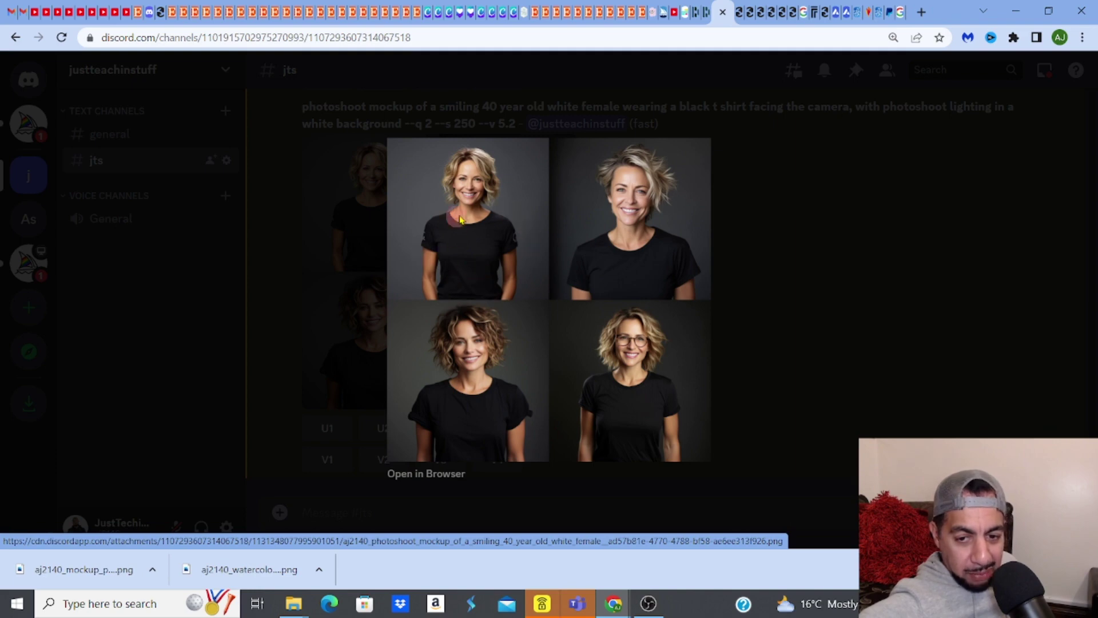
pyautogui.click(893, 216)
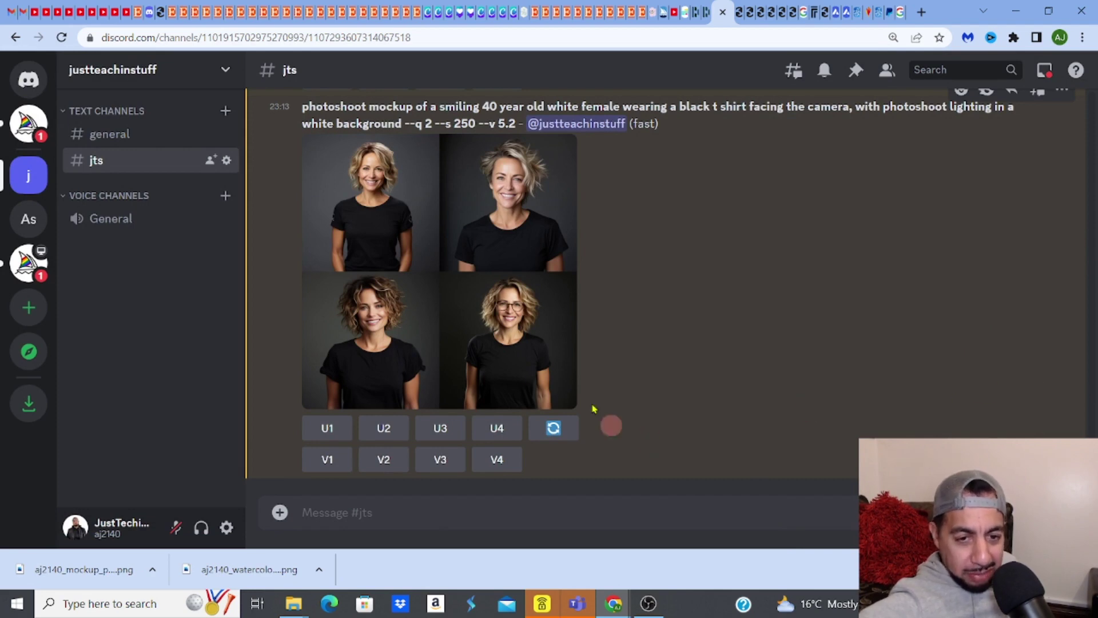
# Upscale the first image of the female model grid and view the result enlarged.
pyautogui.click(329, 428)
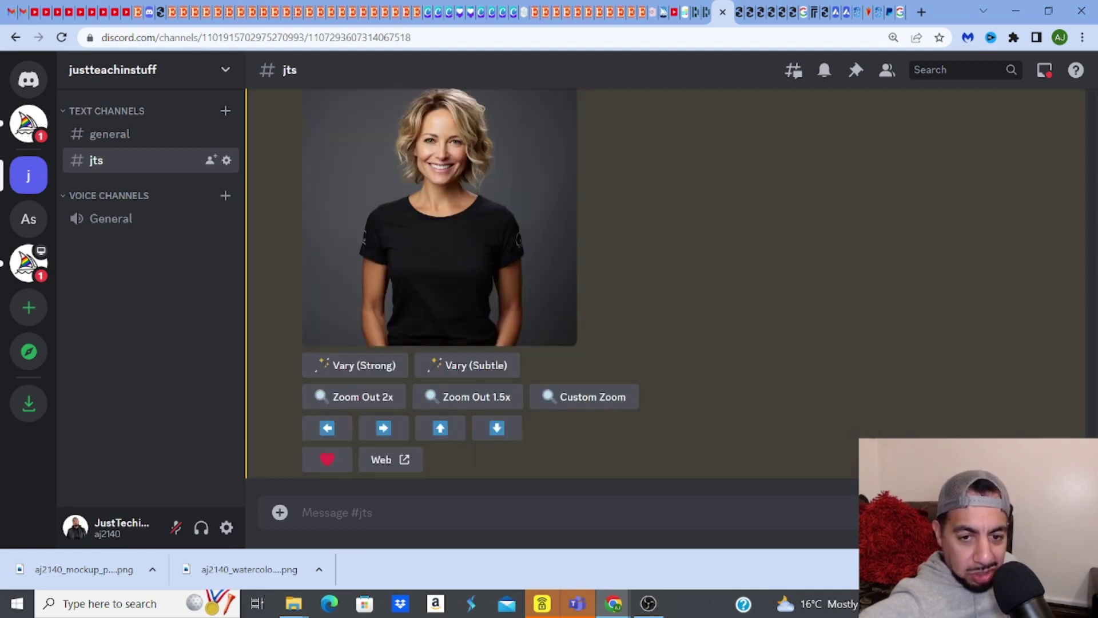
pyautogui.scroll(2, 663, 291)
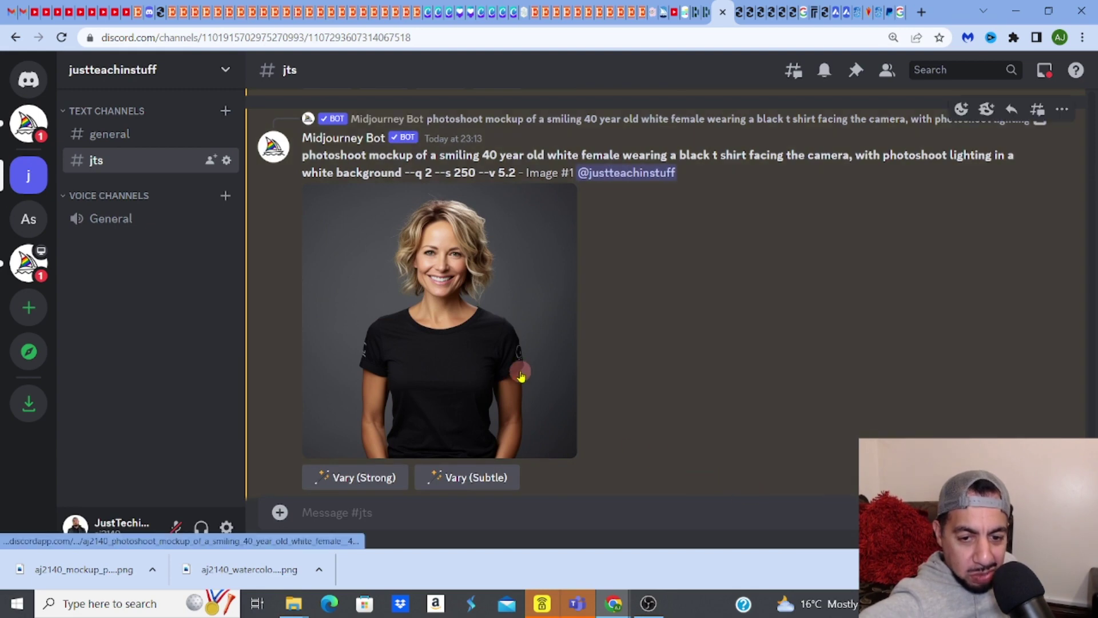
pyautogui.click(520, 375)
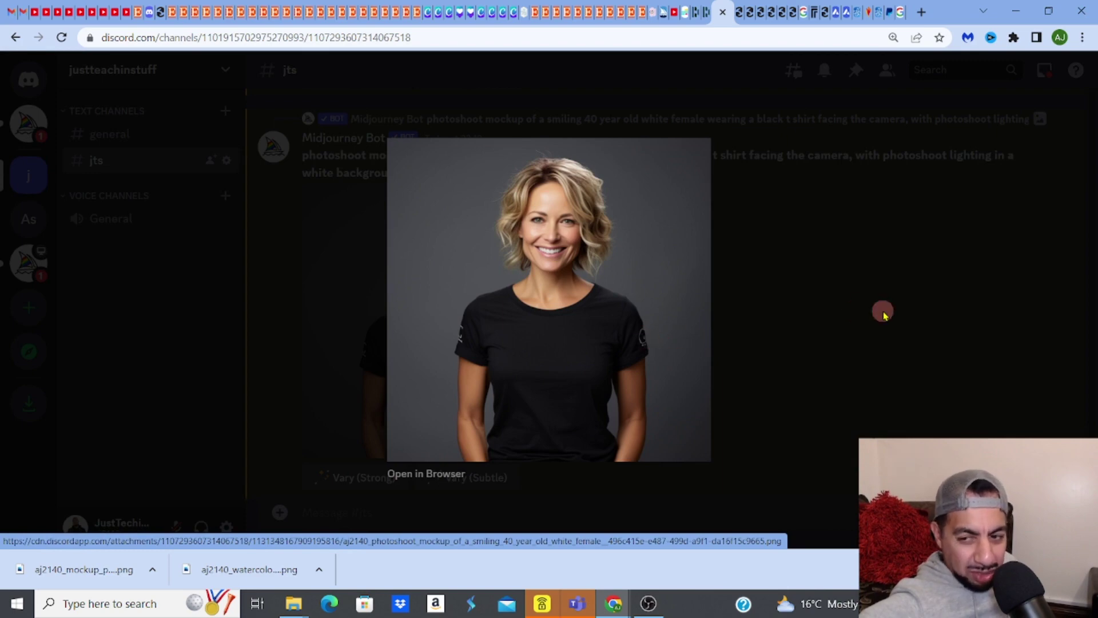
pyautogui.click(884, 314)
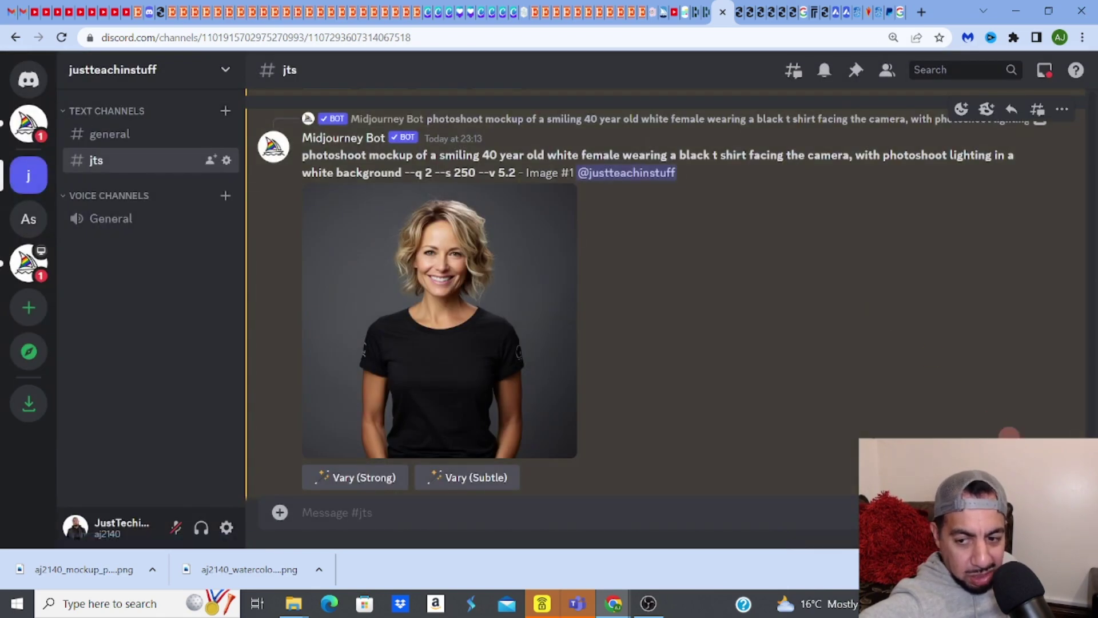
# Review the male and female model grids in the channel and view the upscaled male model image enlarged.
pyautogui.scroll(10, 1009, 433)
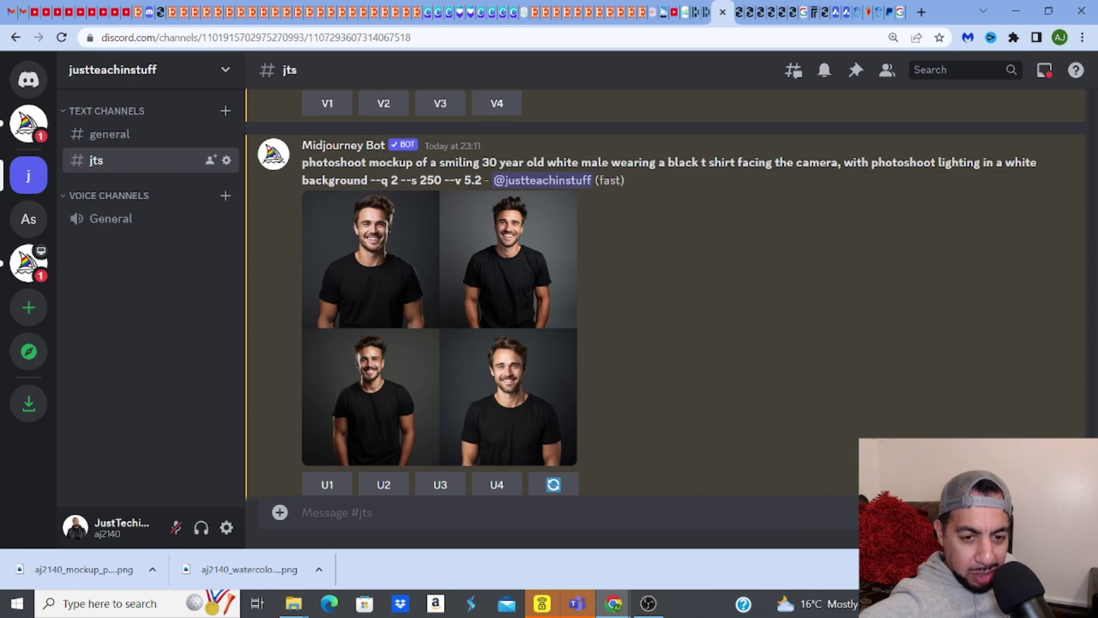
pyautogui.scroll(-3, 666, 292)
pyautogui.scroll(-3, 666, 291)
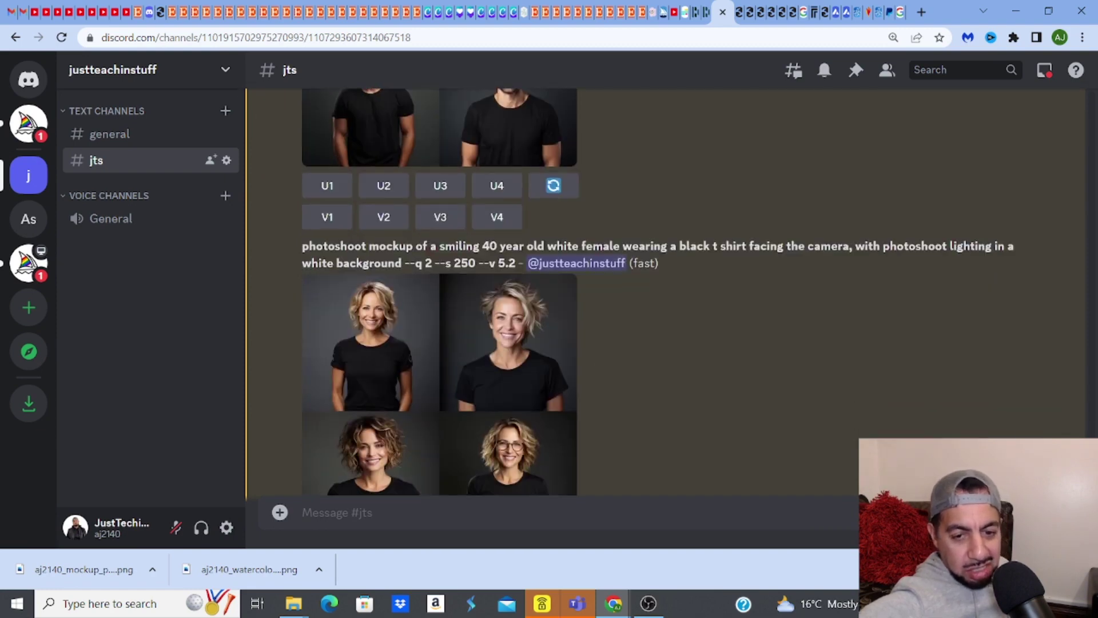
pyautogui.scroll(-3, 666, 292)
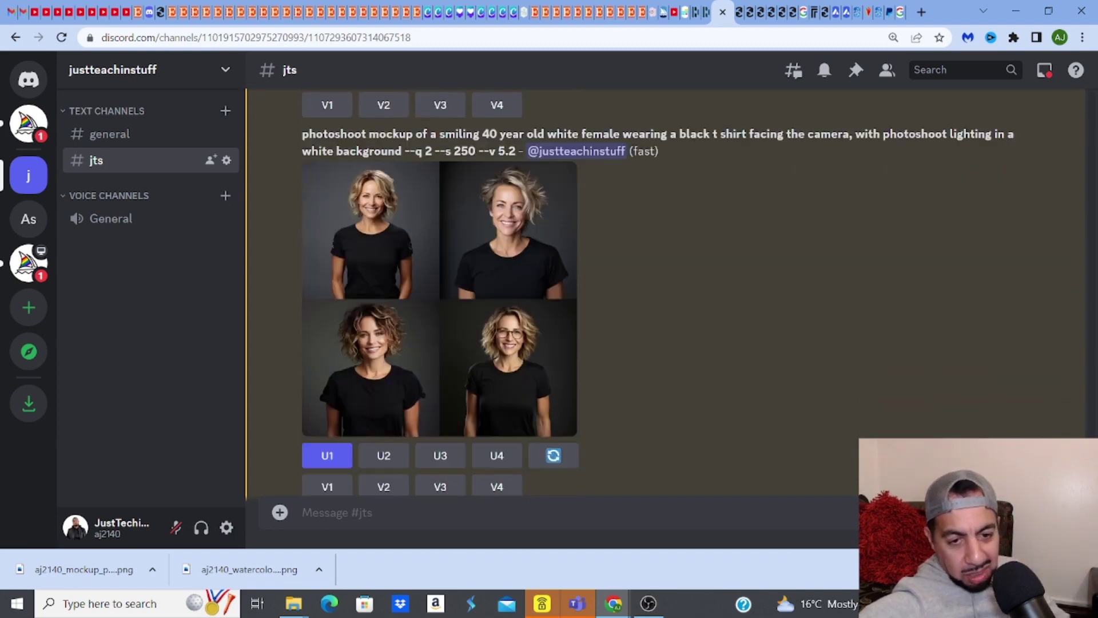
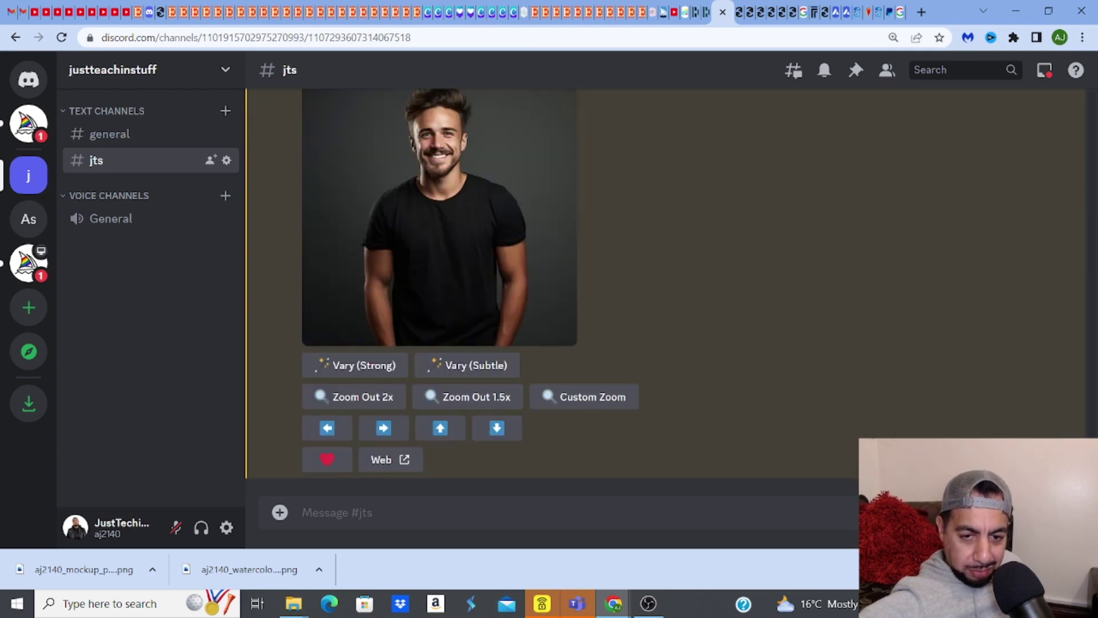
pyautogui.click(500, 269)
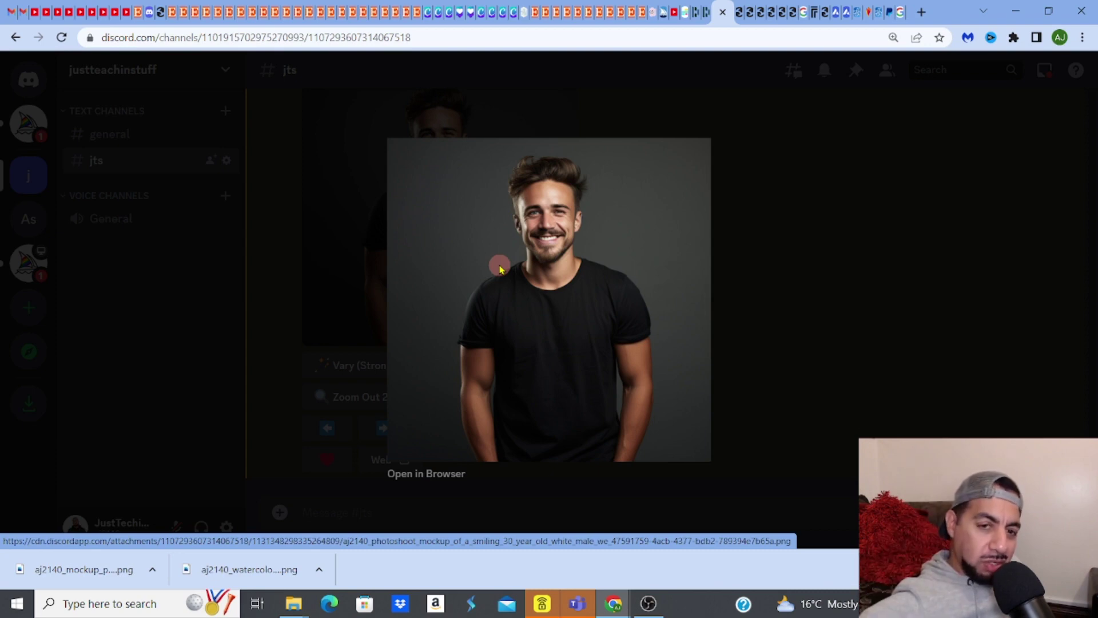
# Look at the fox watercolour women's t-shirt listing on Etsy and the Canva projects page.
pyautogui.click(241, 12)
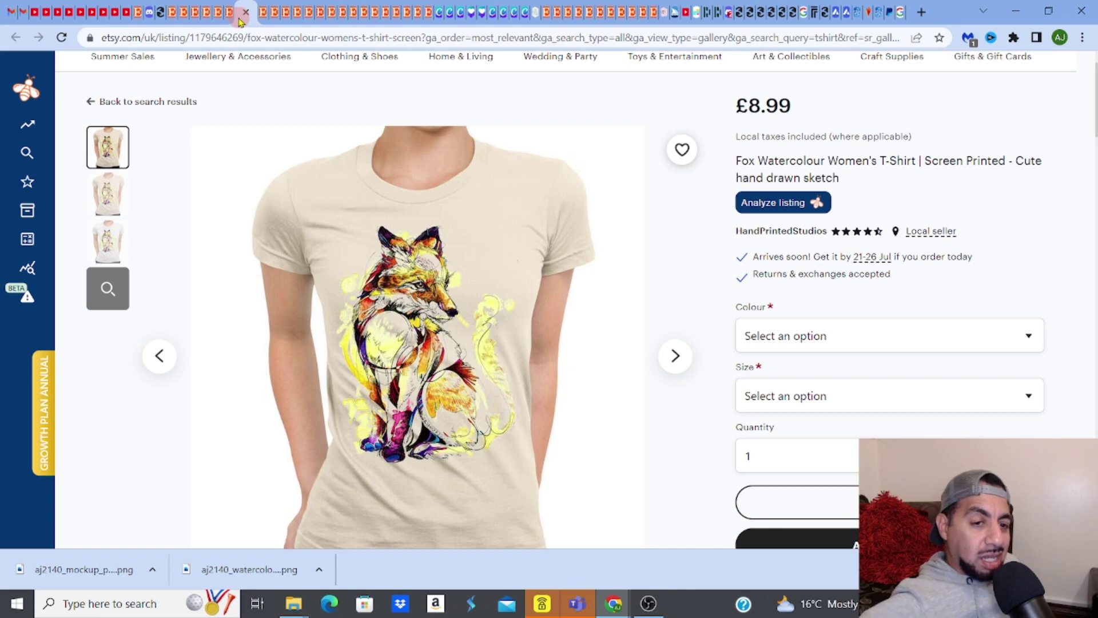
pyautogui.moveTo(32, 185)
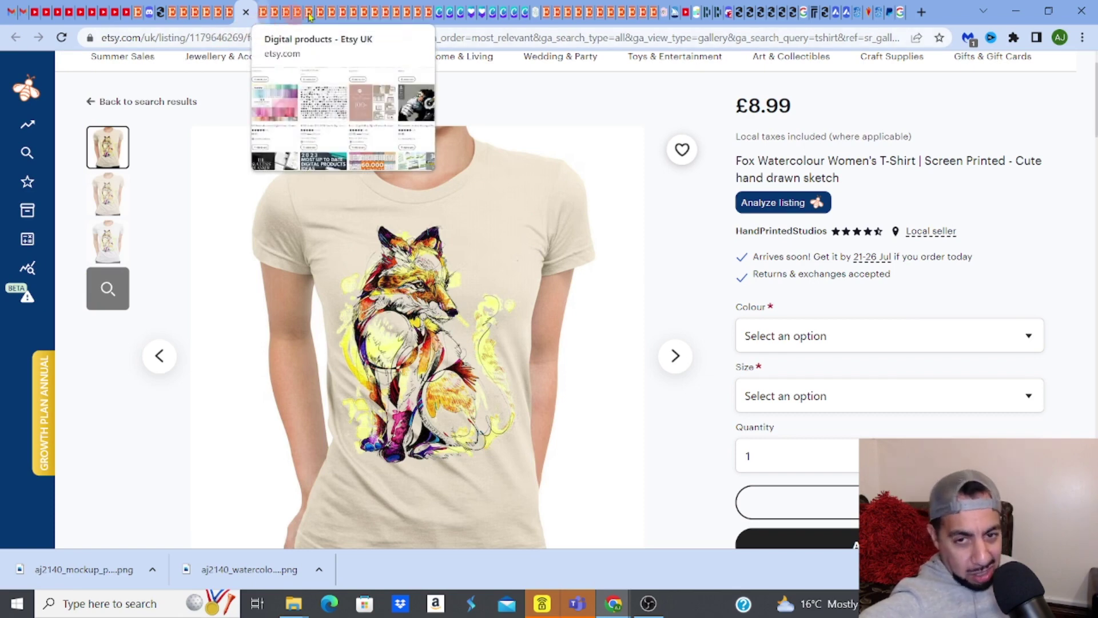
pyautogui.click(439, 13)
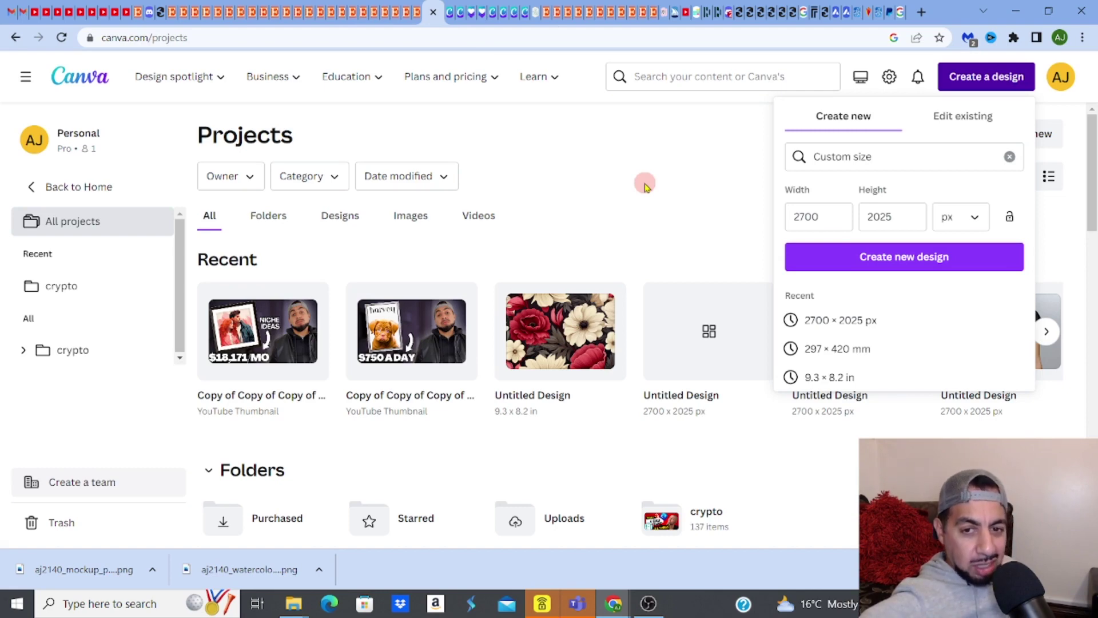
# Return to Discord, open the upscaled male model image in the browser and save it to the computer.
pyautogui.click(729, 14)
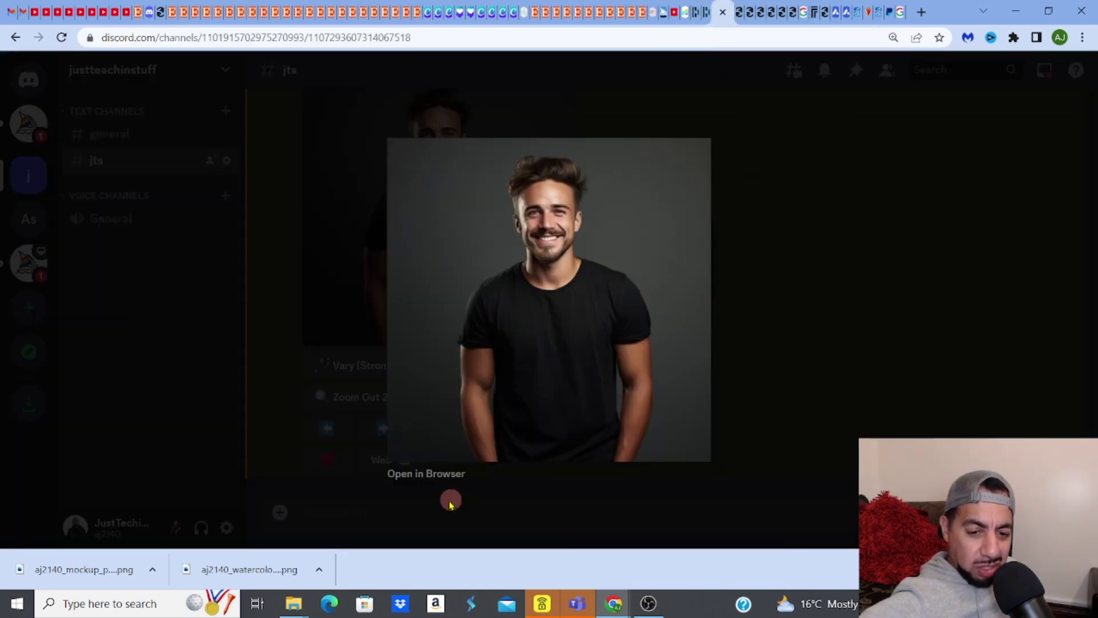
pyautogui.click(448, 479)
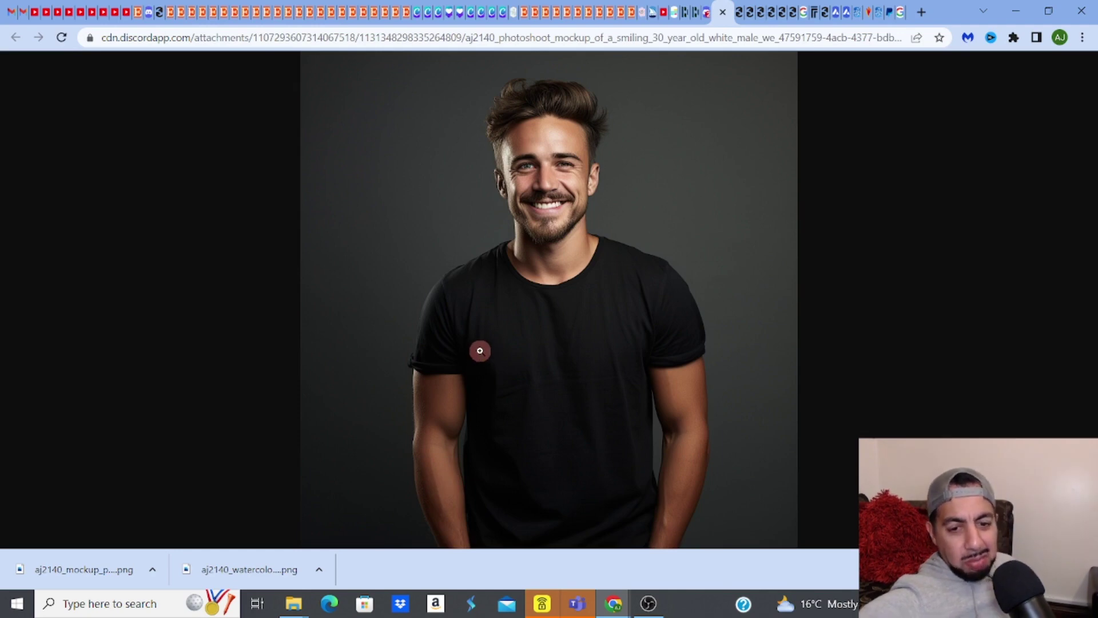
pyautogui.rightClick(480, 350)
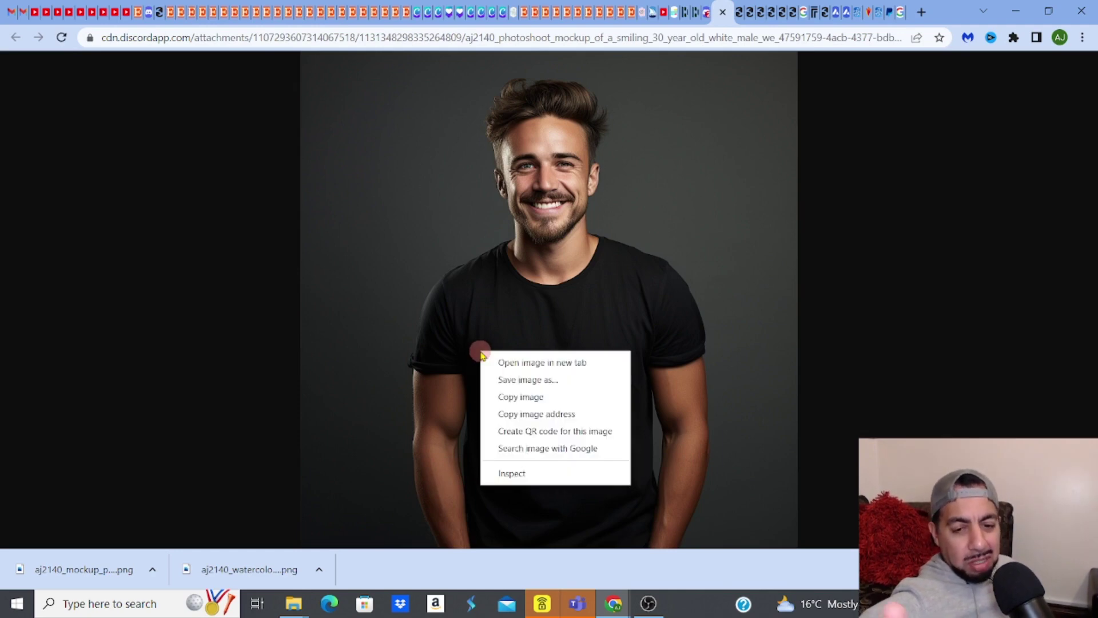
pyautogui.click(500, 380)
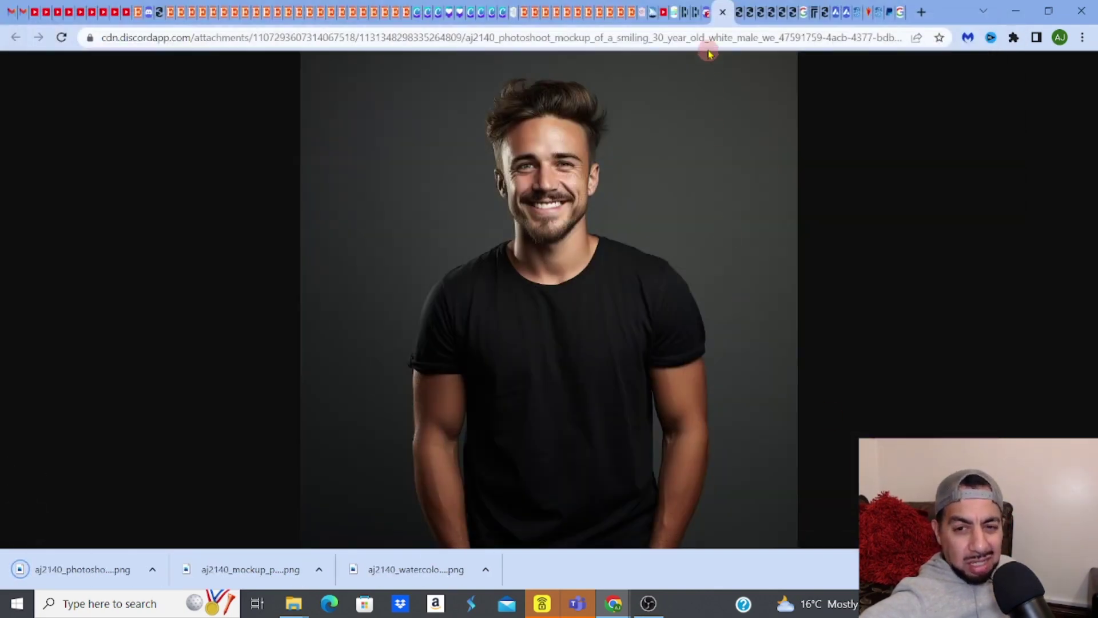
# Revisit the fox watercolour t-shirt listing on Etsy and return to the enlarged male model image in Discord.
pyautogui.moveTo(707, 22)
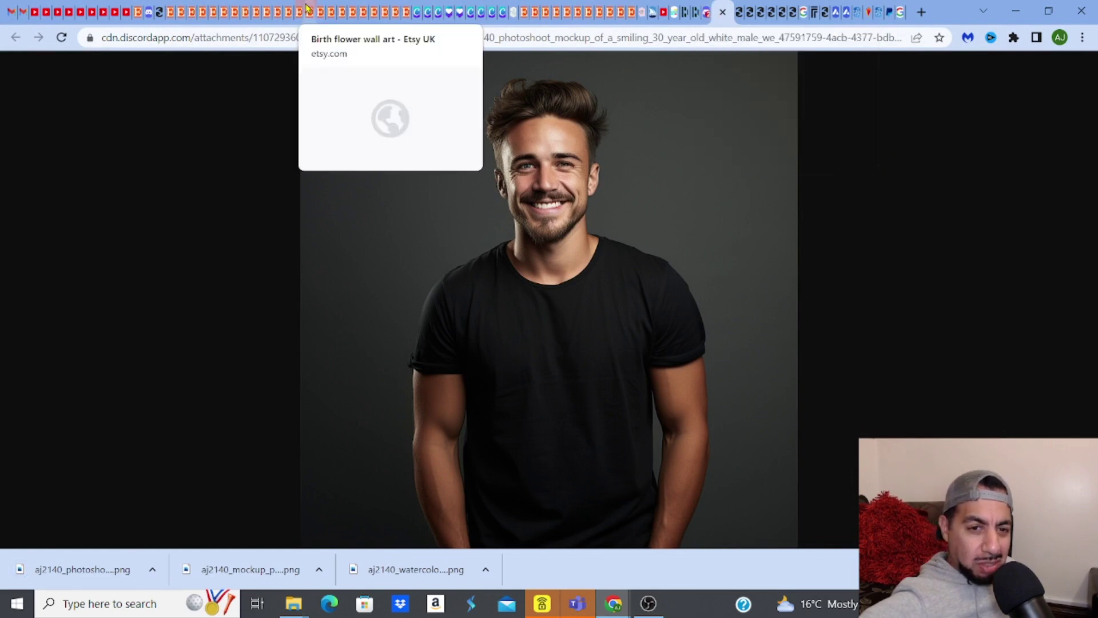
pyautogui.click(238, 16)
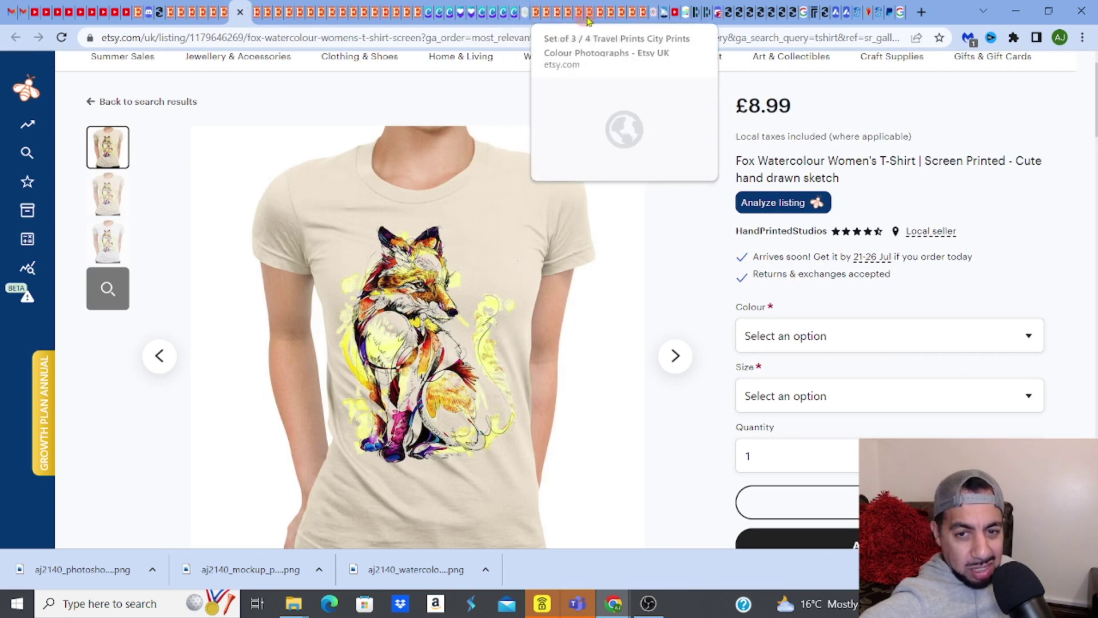
pyautogui.click(718, 13)
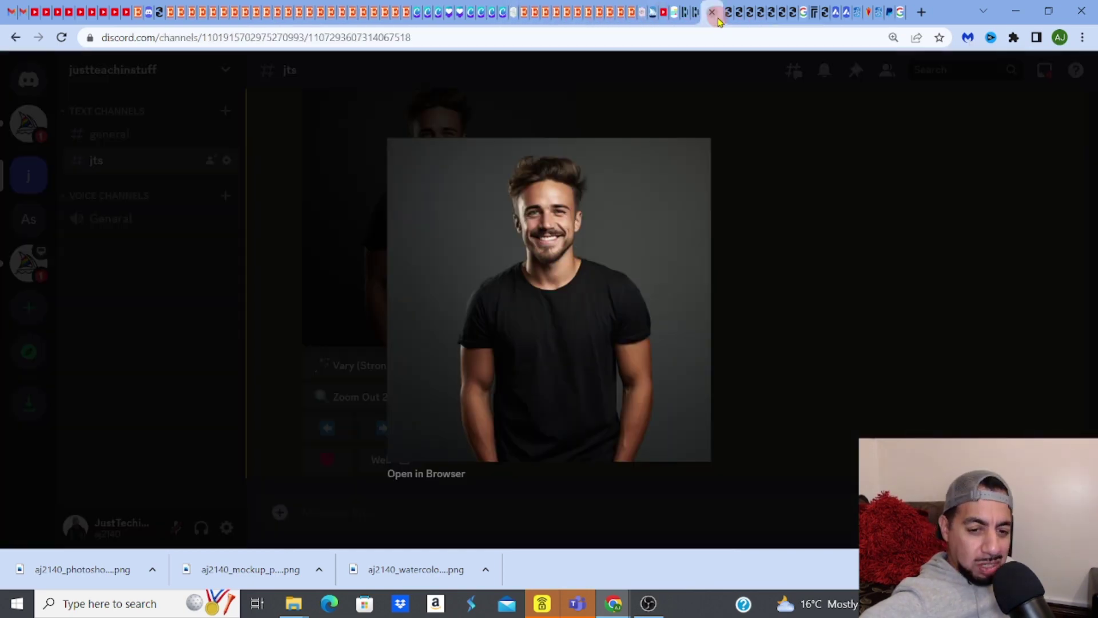
# Close the enlarged image and generate Midjourney images with the prompt "watercolour wolf vintage tattoo style, colourful, black background".
pyautogui.click(515, 485)
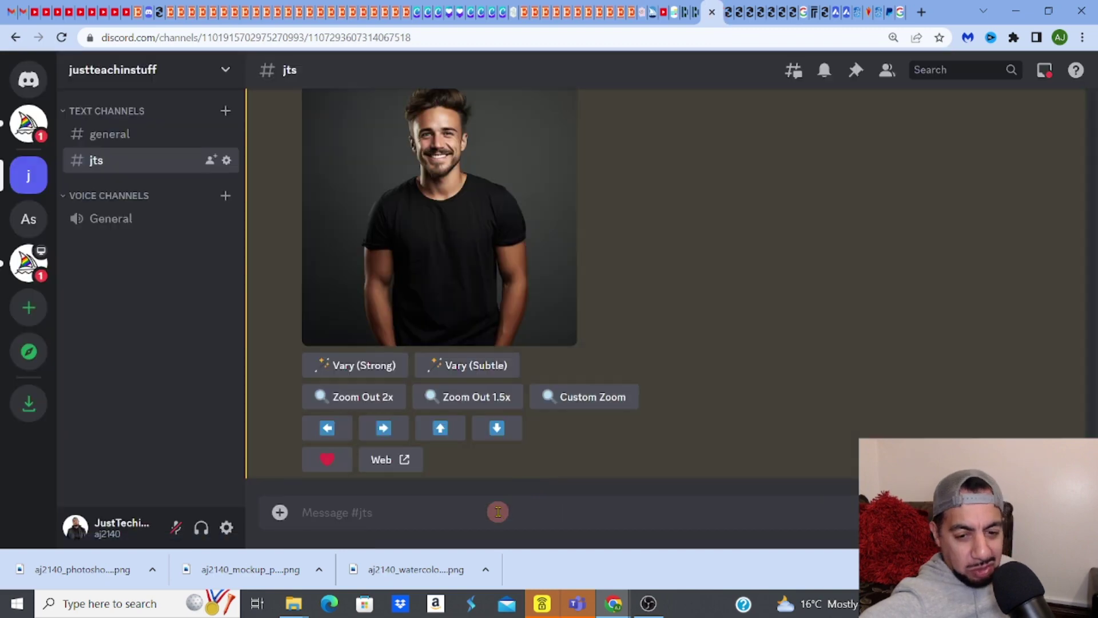
pyautogui.click(498, 511)
pyautogui.write('/')
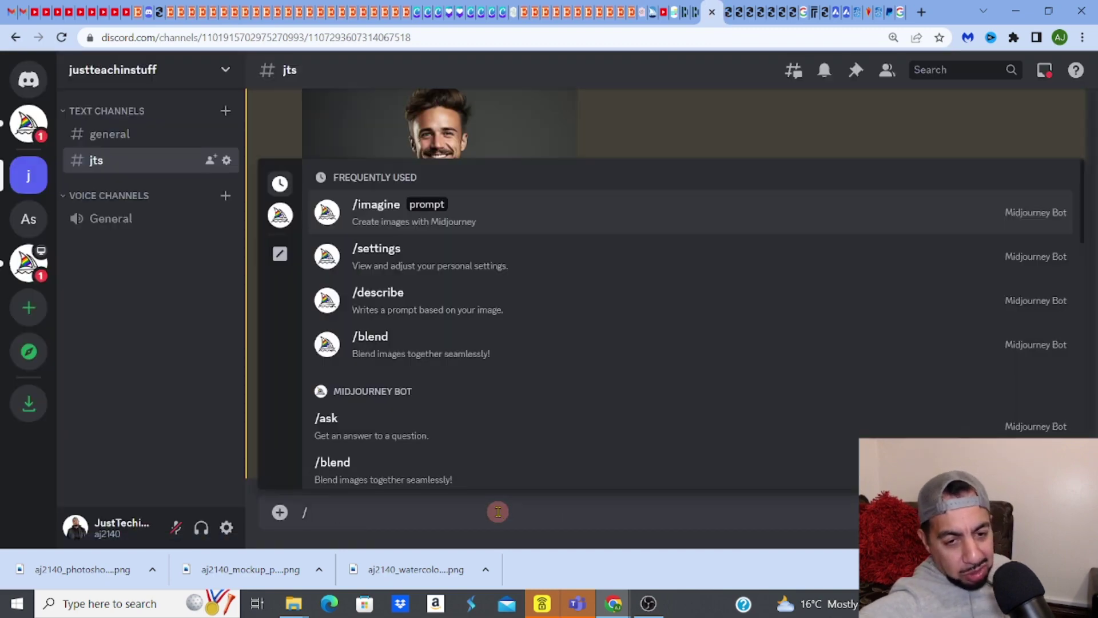
pyautogui.click(380, 213)
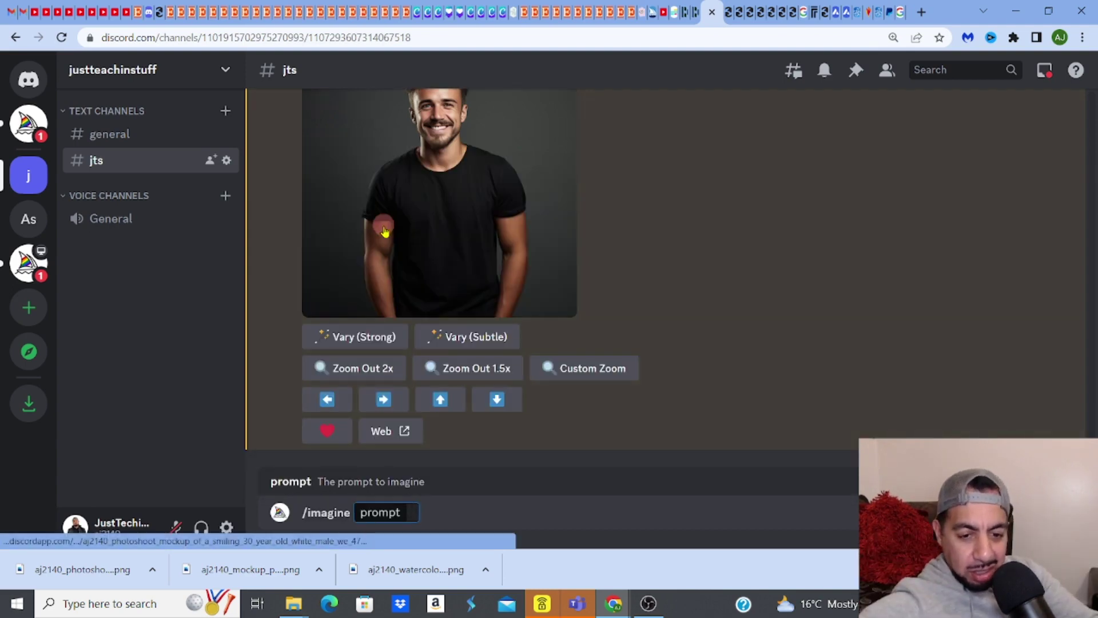
pyautogui.write('w')
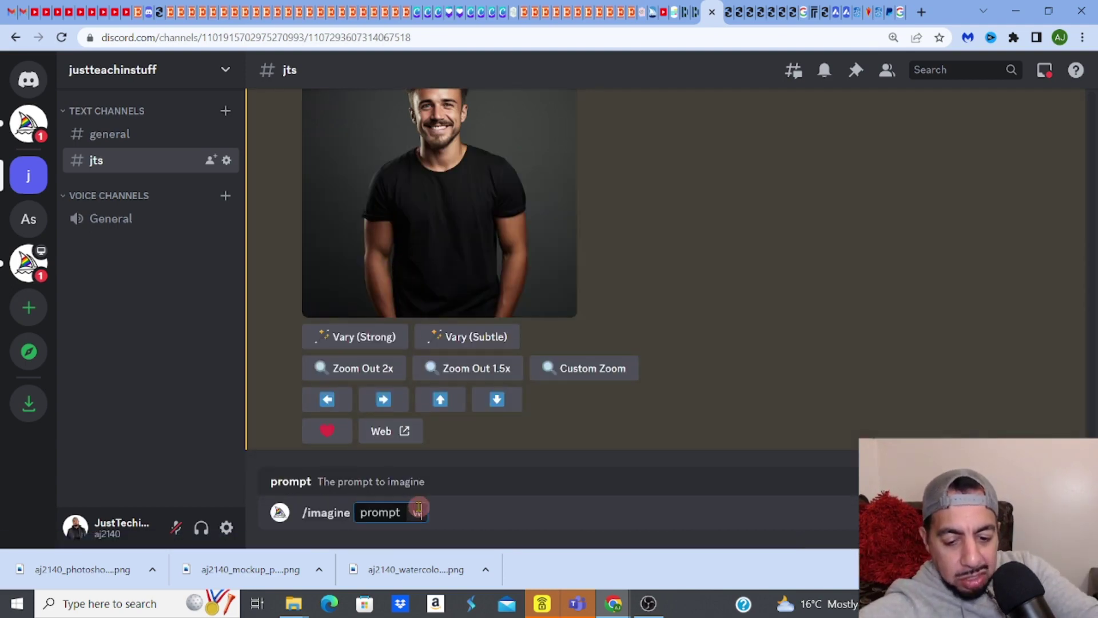
pyautogui.write('aterco')
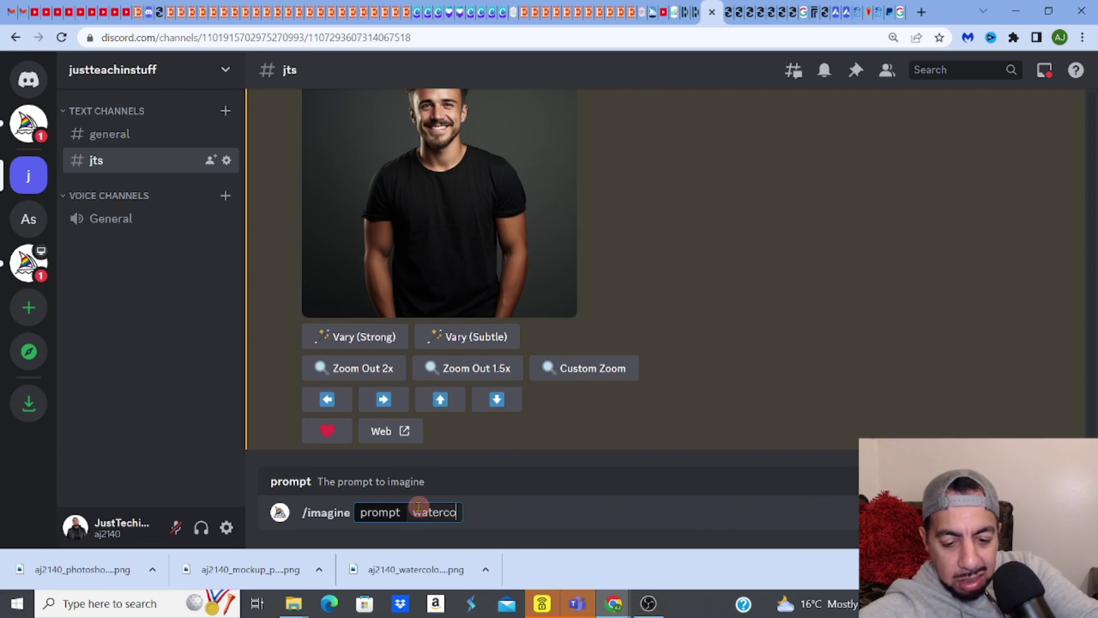
pyautogui.write('lour wolf')
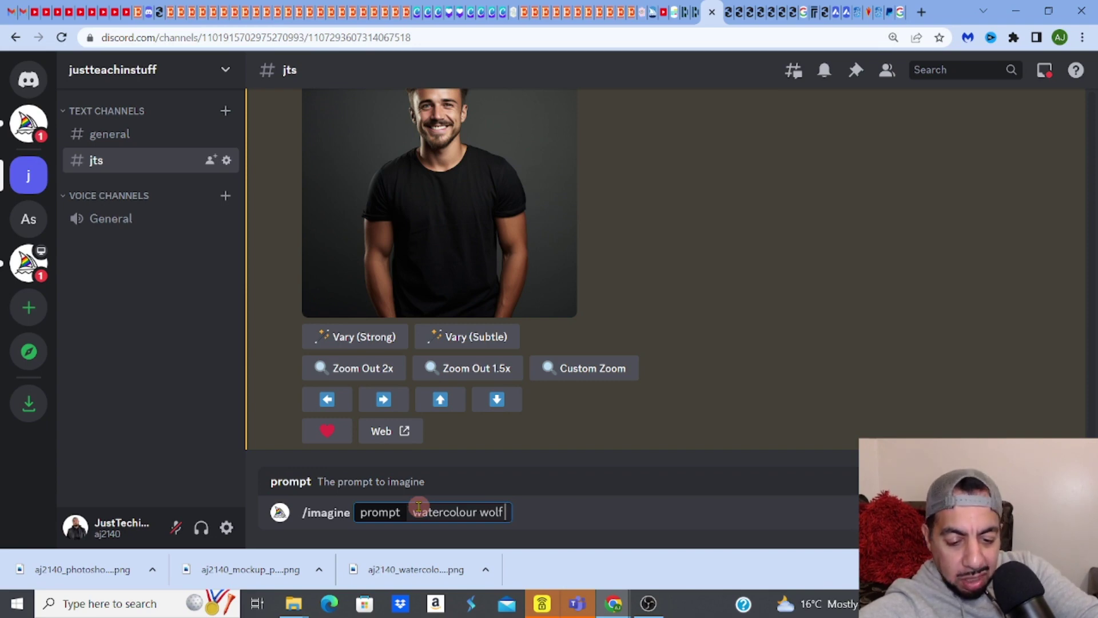
pyautogui.write('vintage')
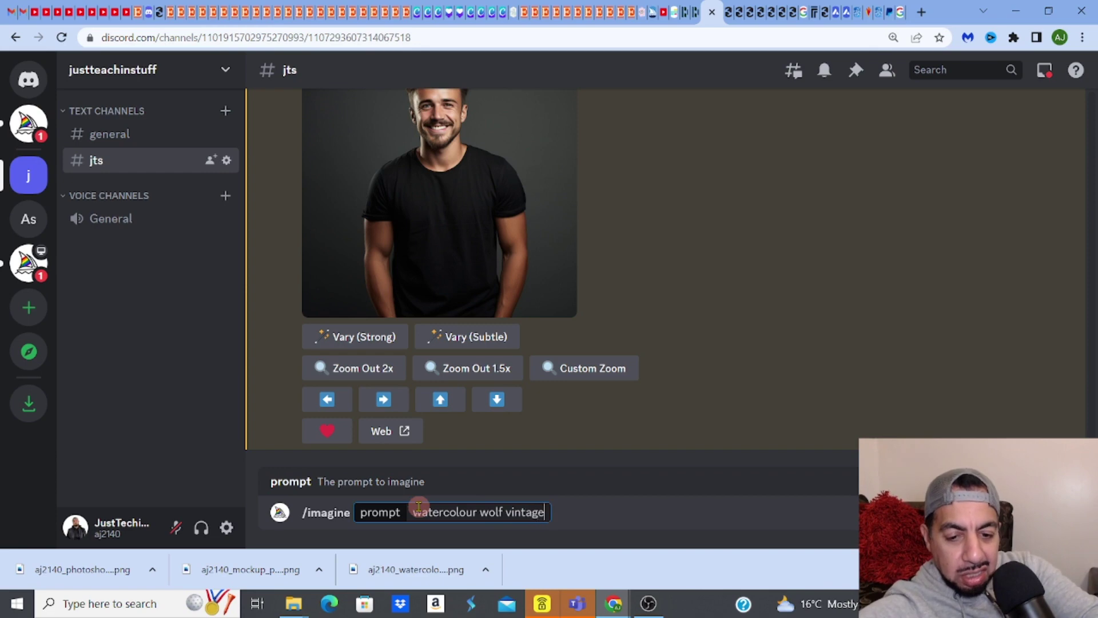
pyautogui.write(' ta')
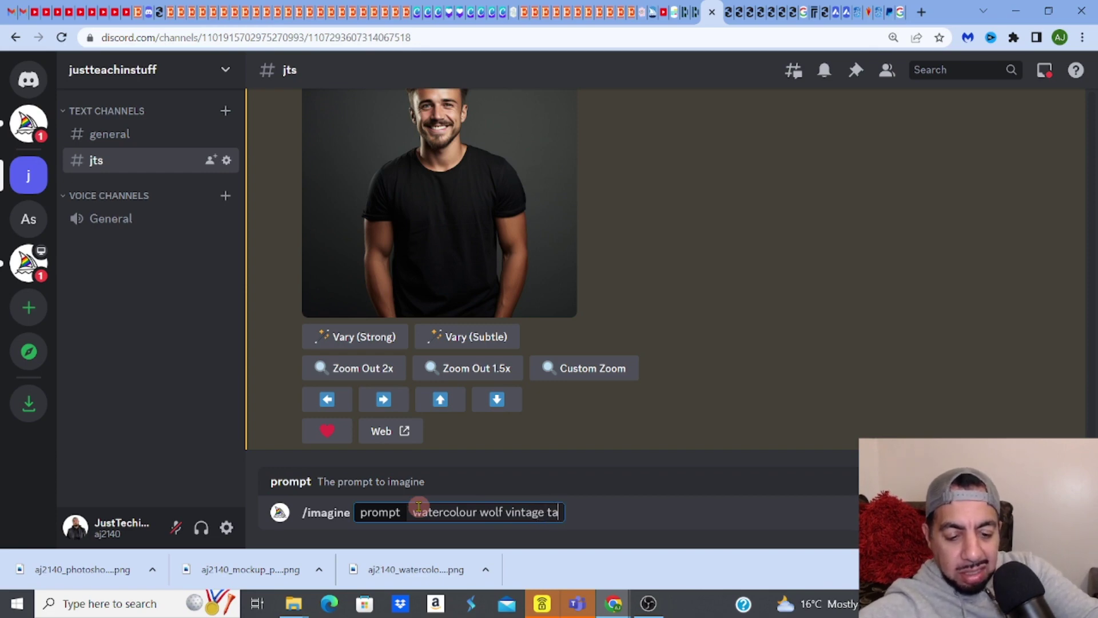
pyautogui.write('ttoo ')
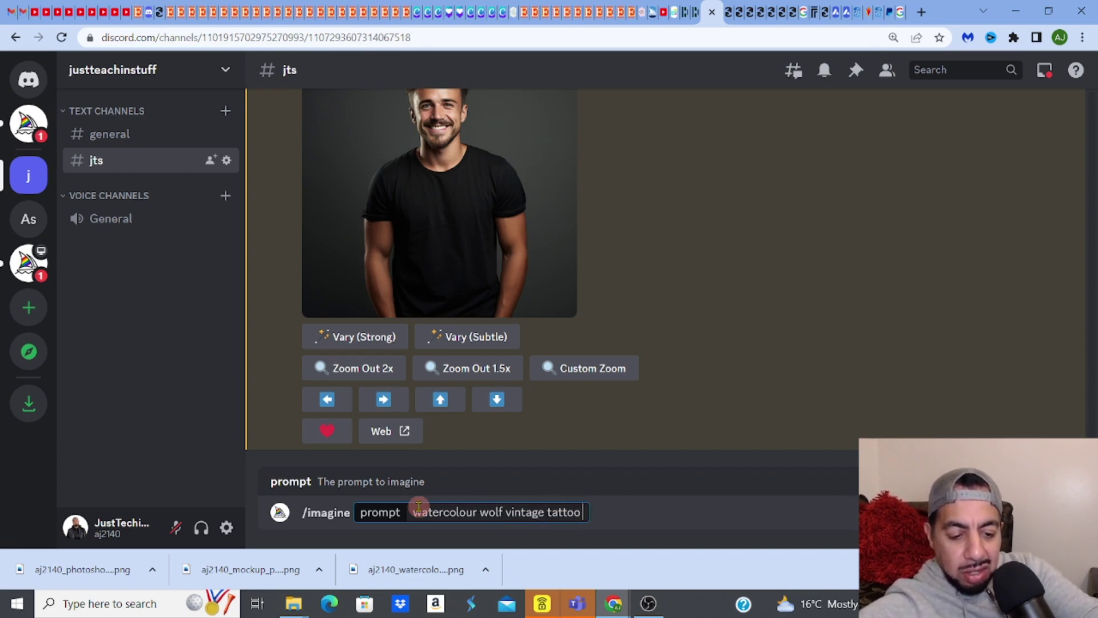
pyautogui.write('style')
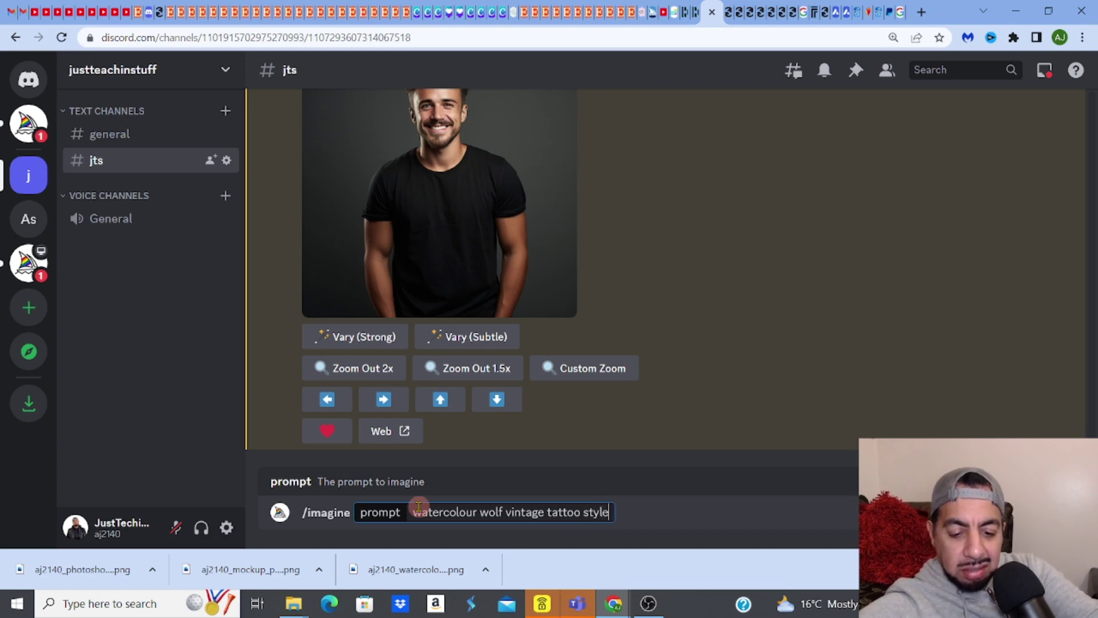
pyautogui.write(', col')
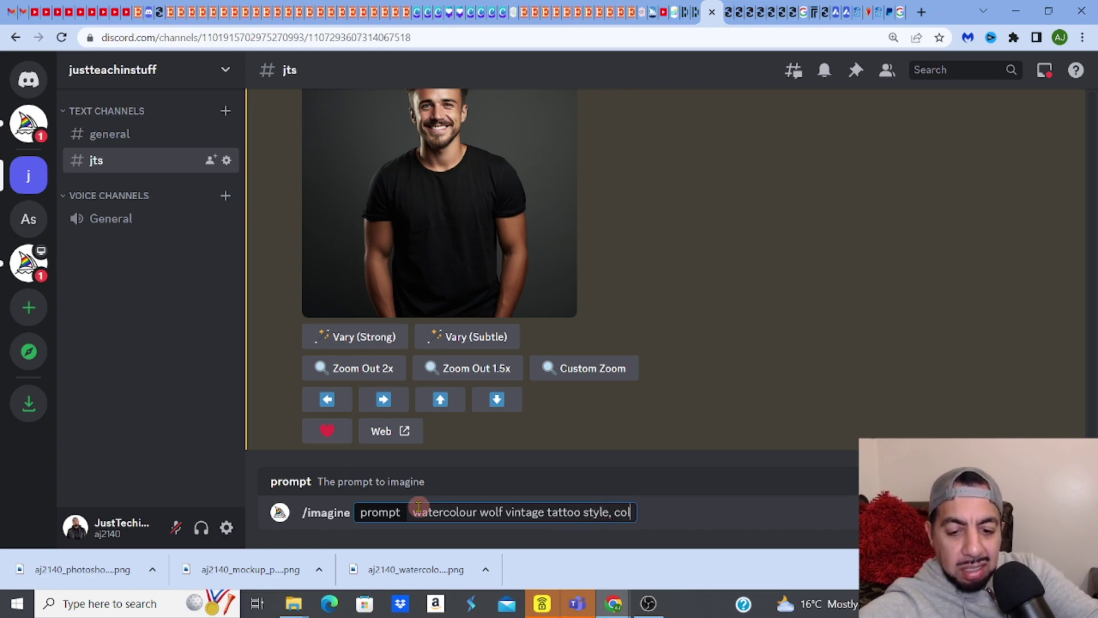
pyautogui.write('ou')
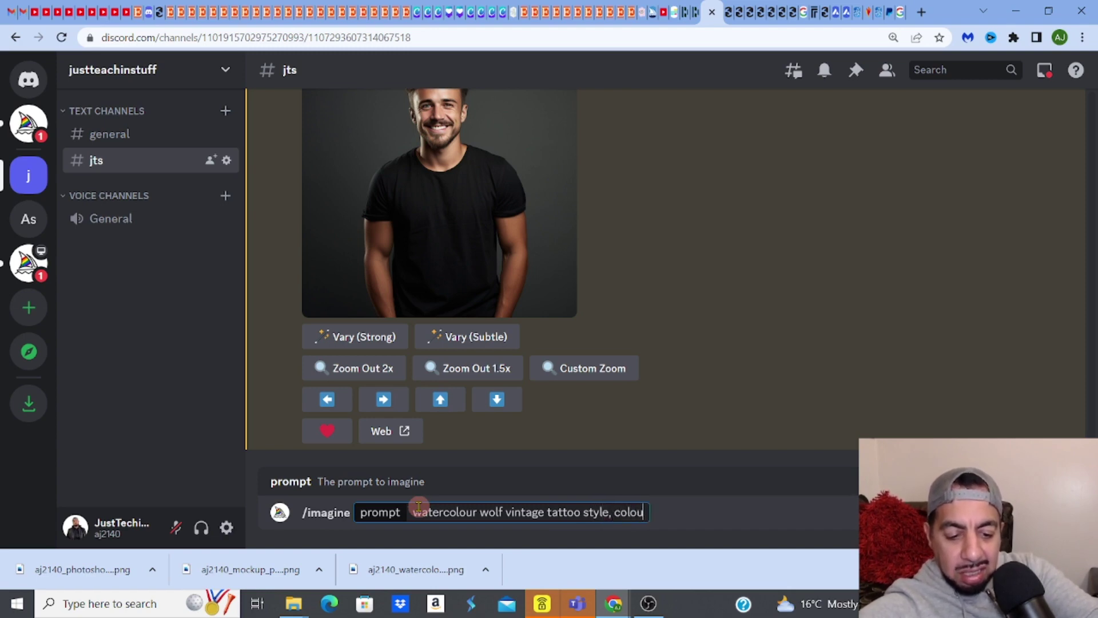
pyautogui.write('rful, ')
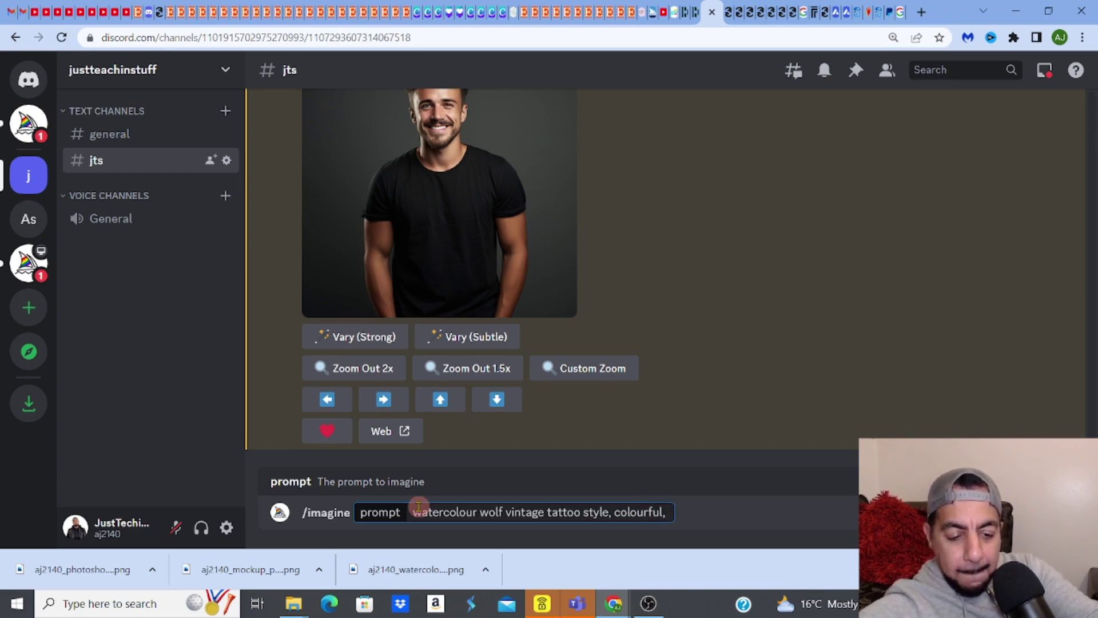
pyautogui.write('black b')
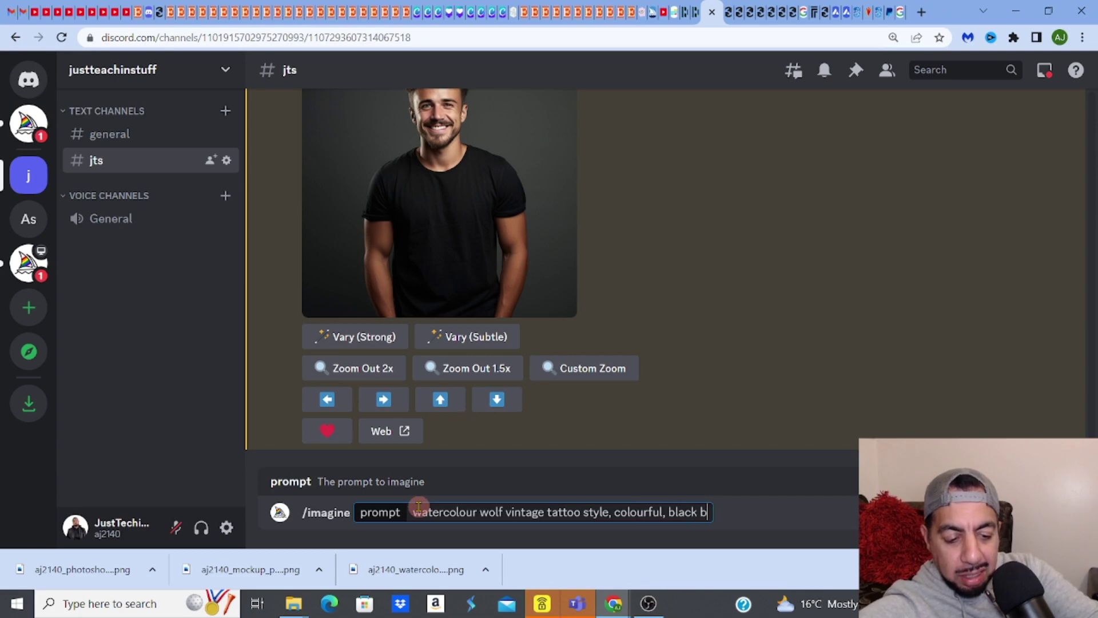
pyautogui.write('ackgrou')
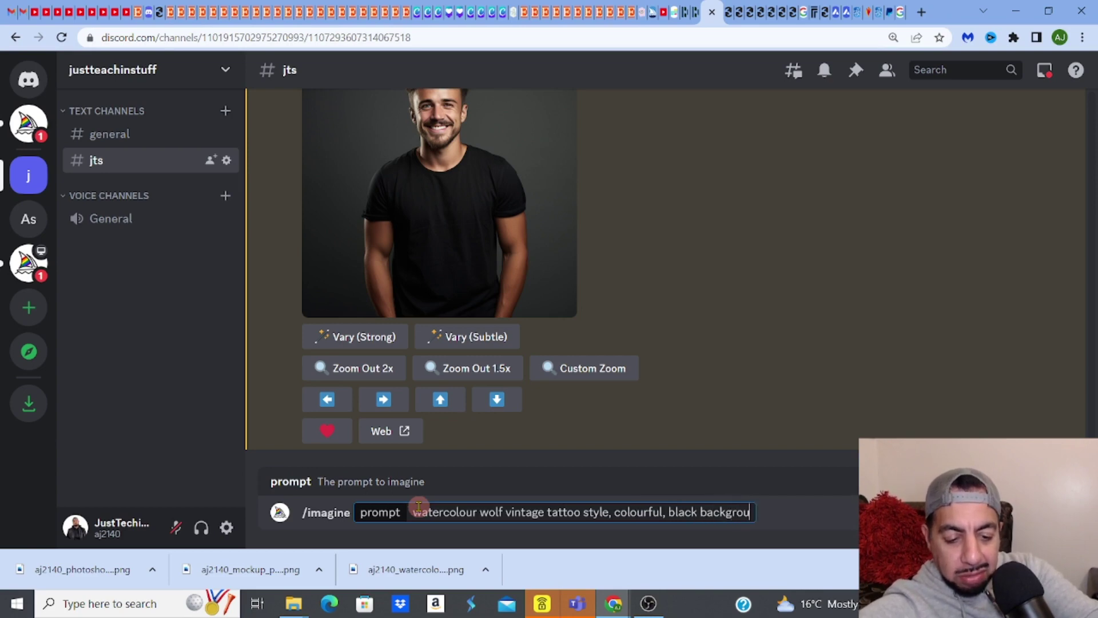
pyautogui.write('nd')
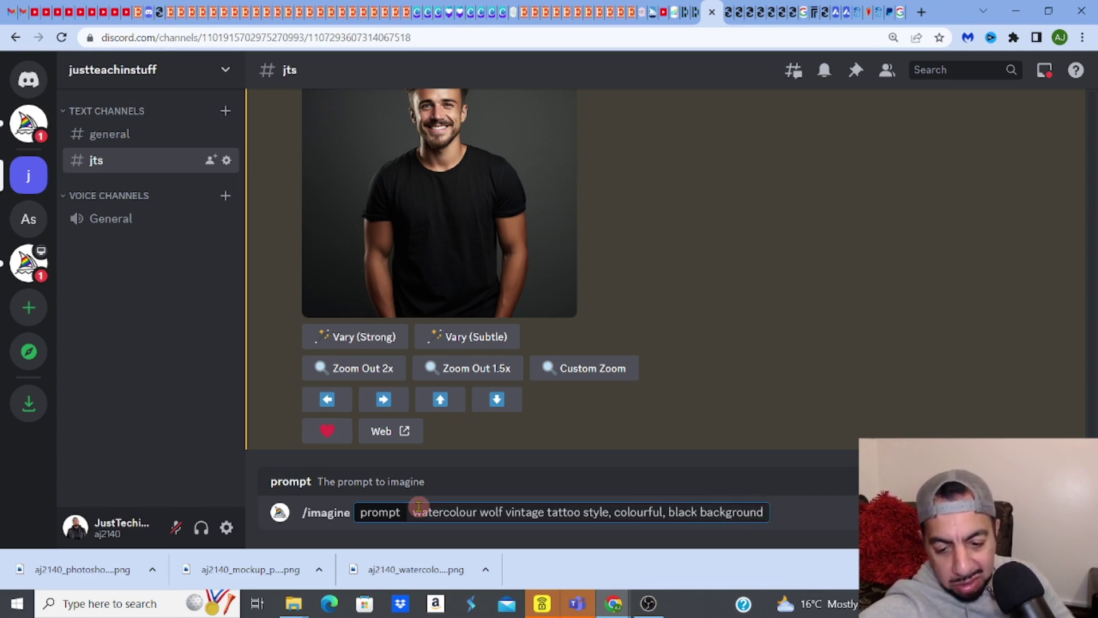
pyautogui.press('Return')
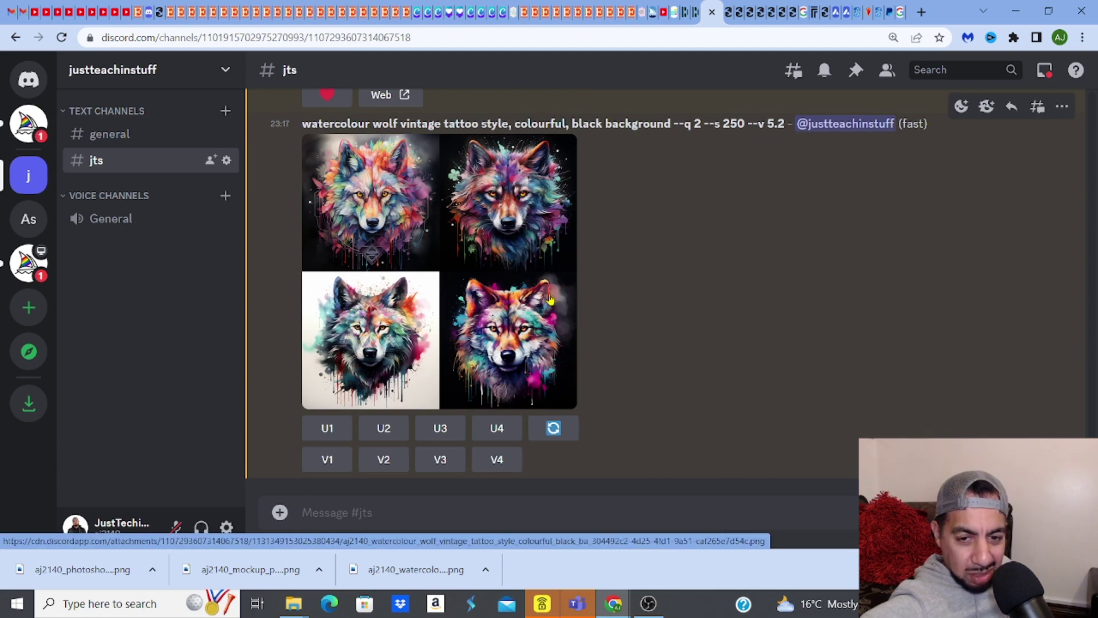
# Upscale the second wolf variation and save its full-size version as a PNG in the Downloads folder.
pyautogui.click(381, 428)
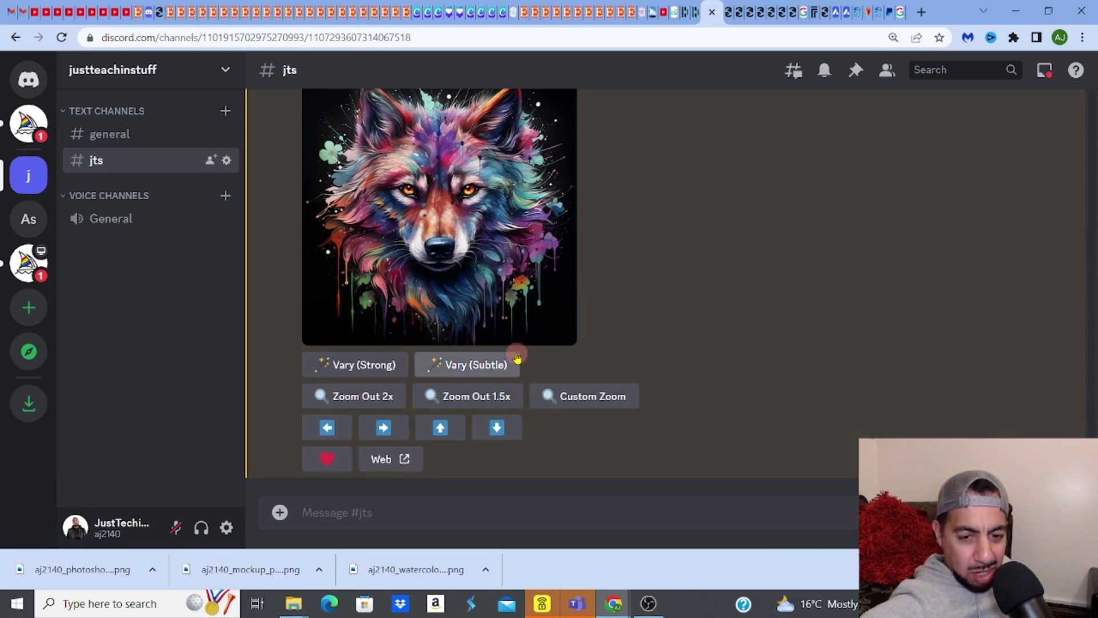
pyautogui.click(489, 243)
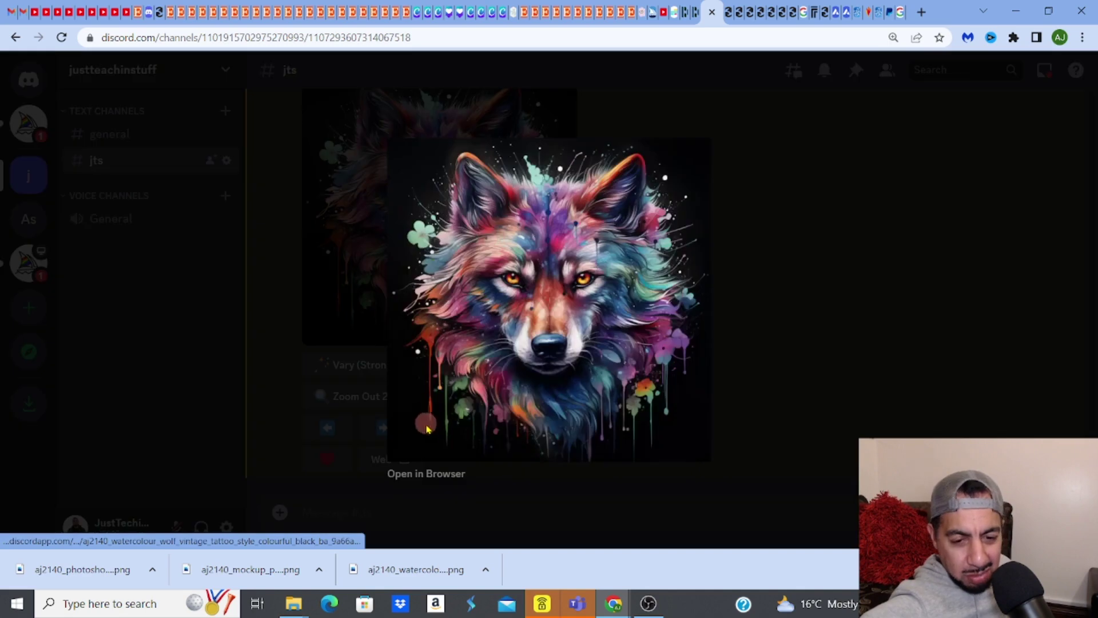
pyautogui.click(428, 475)
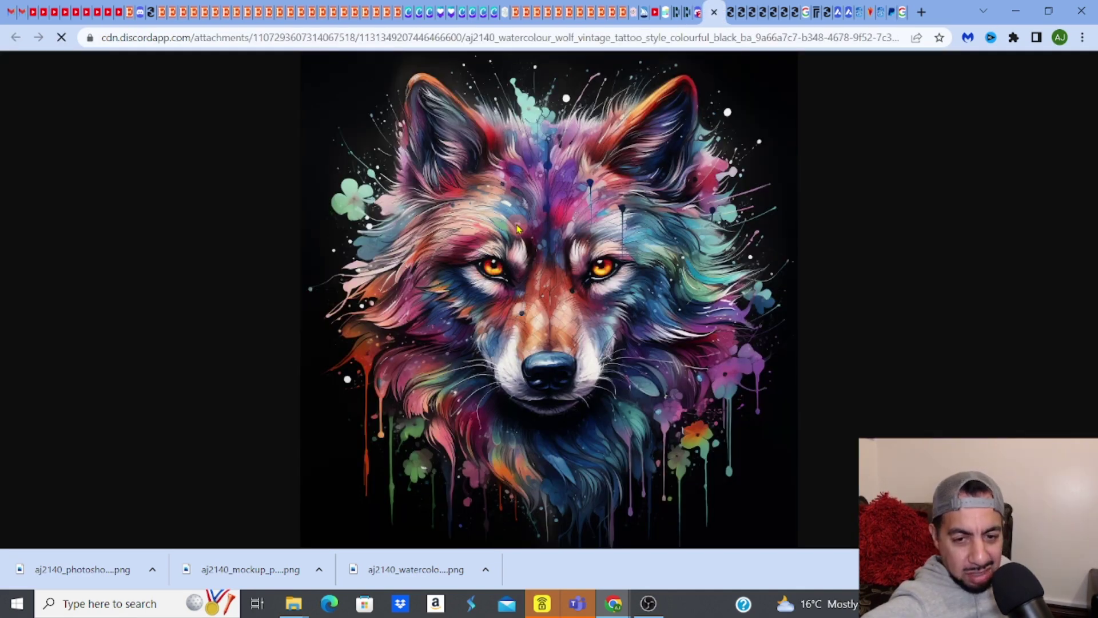
pyautogui.rightClick(517, 225)
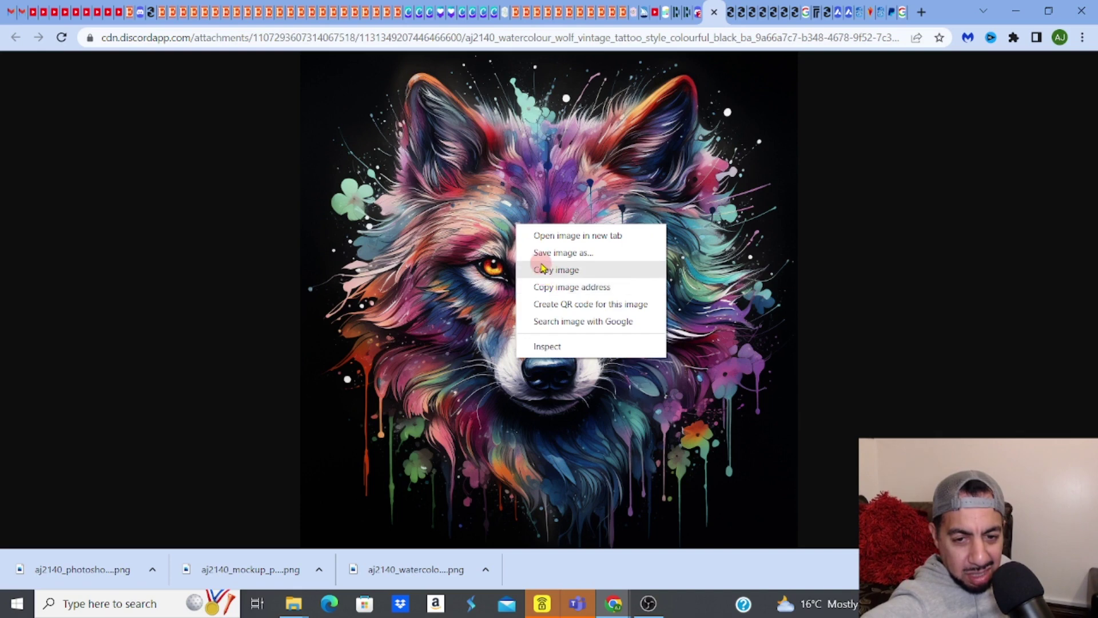
pyautogui.click(535, 257)
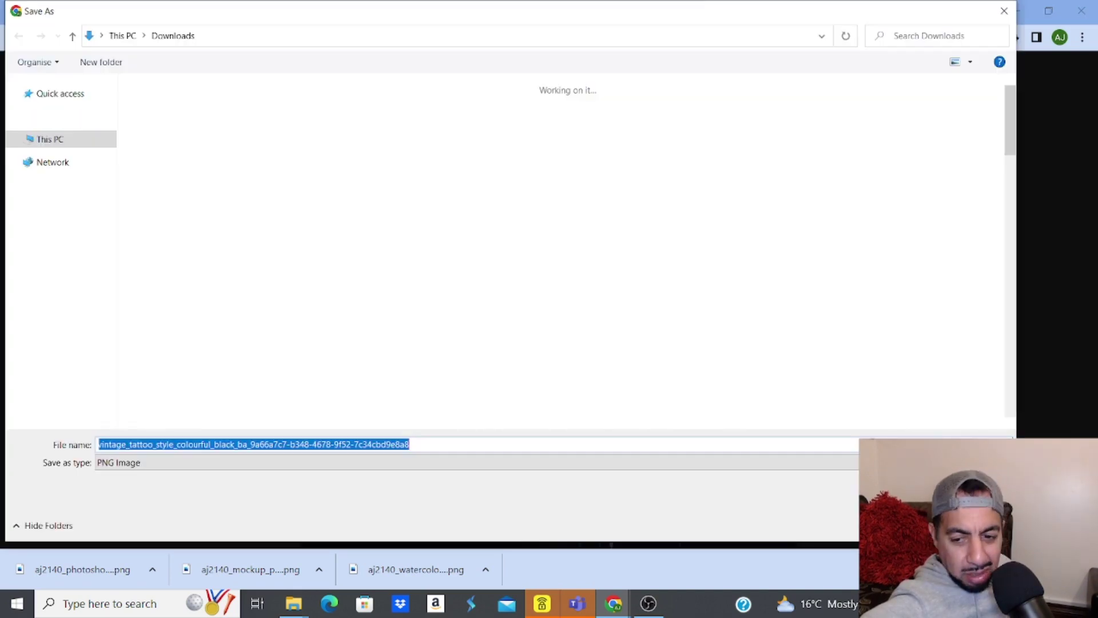
pyautogui.press('Return')
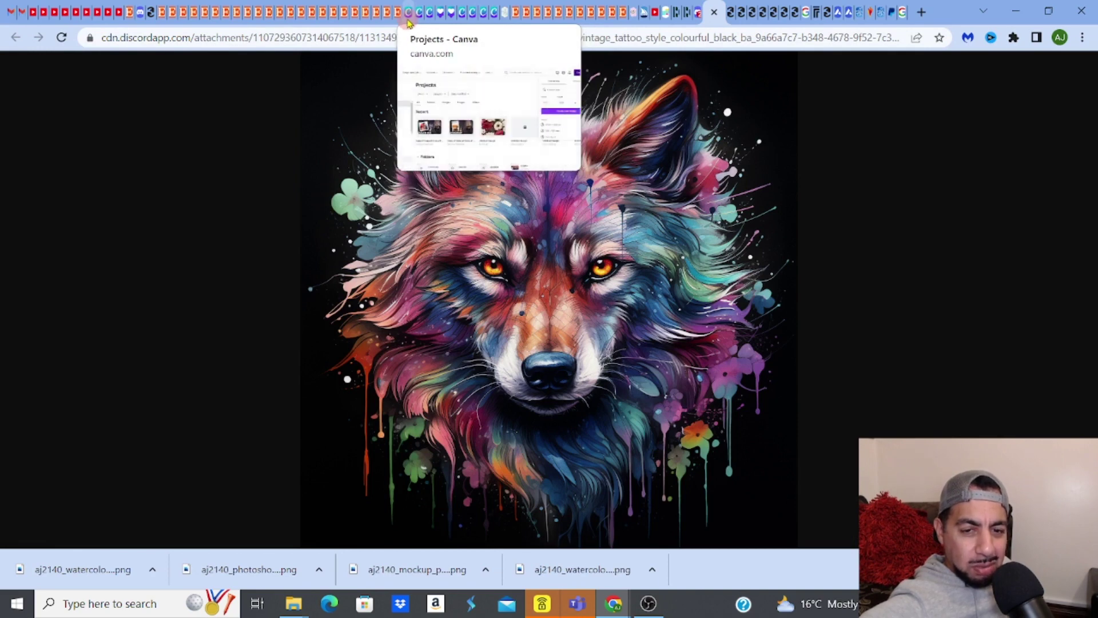
# Switch to Canva, create a custom 2700 × 2025 px design and show its uploaded images.
pyautogui.click(409, 22)
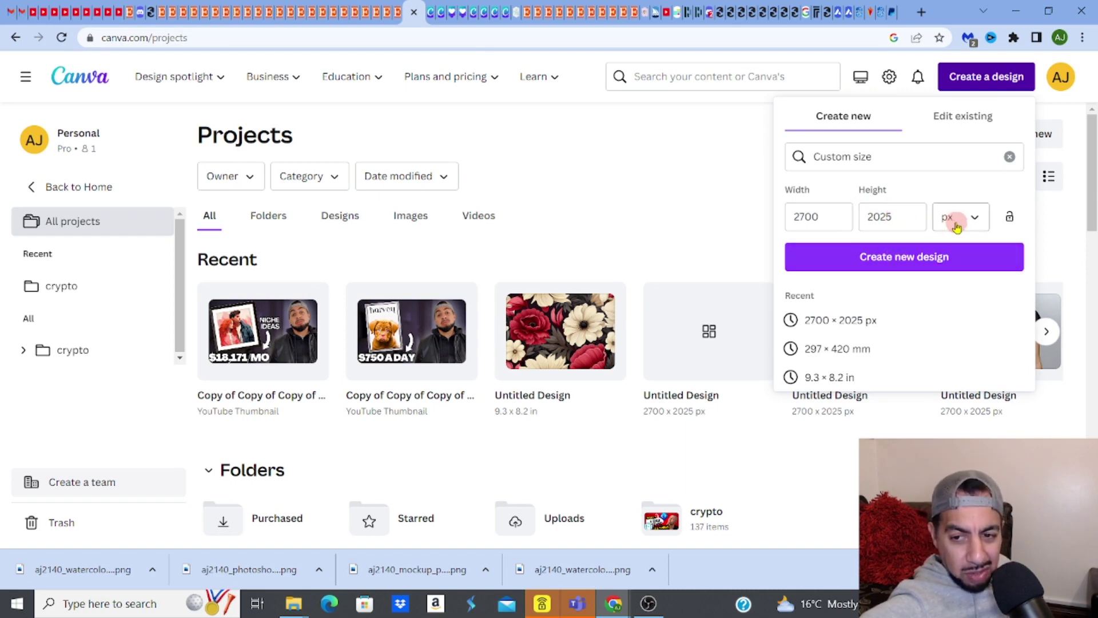
pyautogui.click(871, 258)
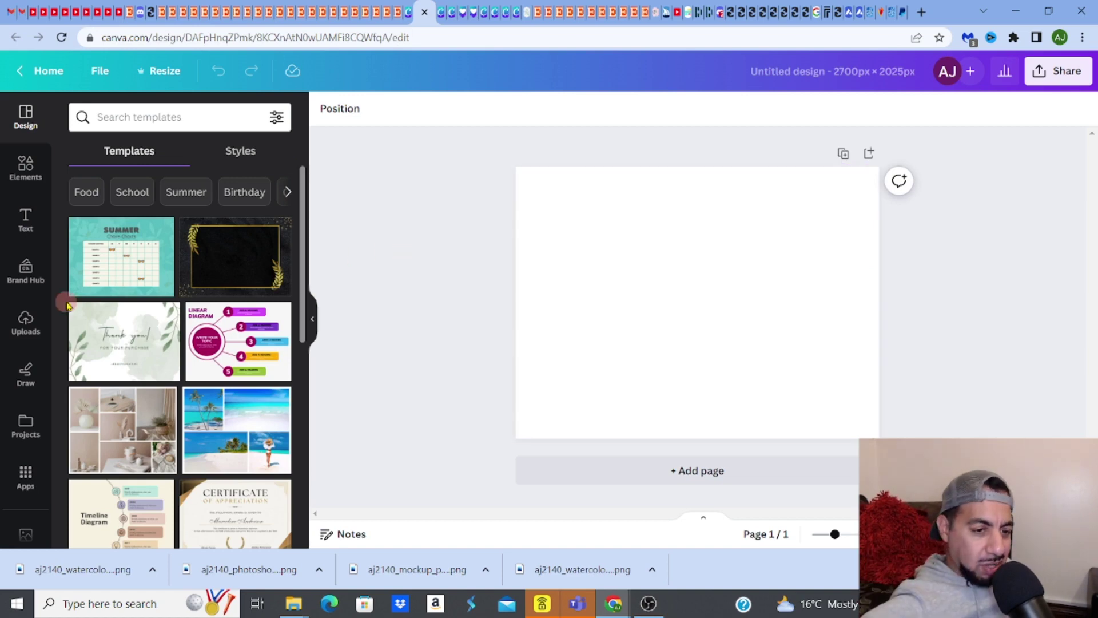
pyautogui.click(26, 324)
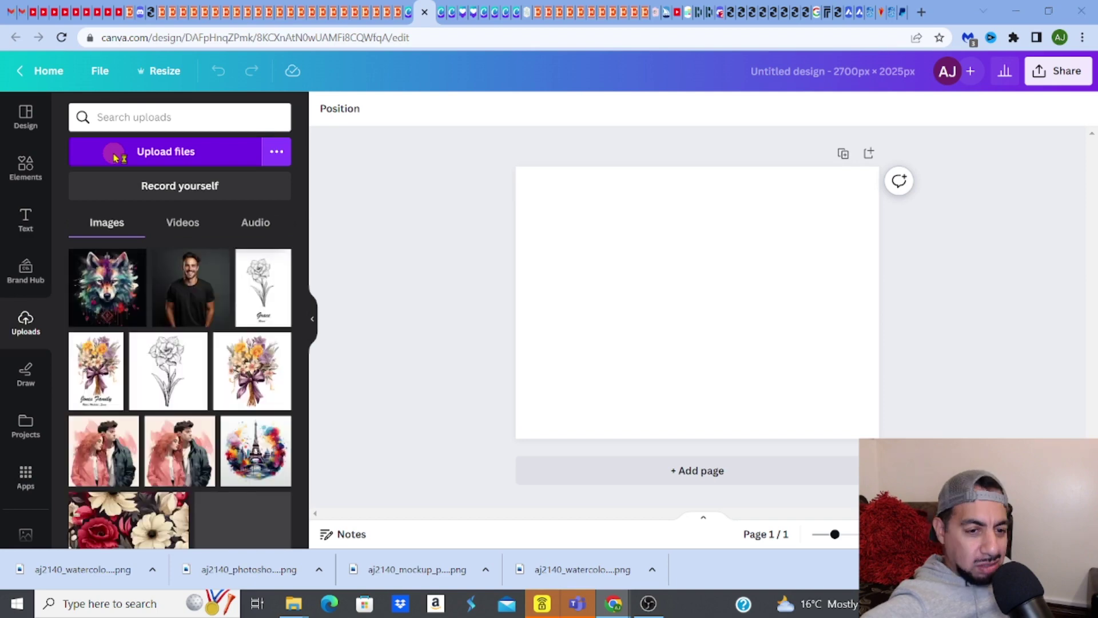
# Upload the newly saved watercolour wolf image and the smiling male model photoshoot mockup from Downloads.
pyautogui.click(115, 157)
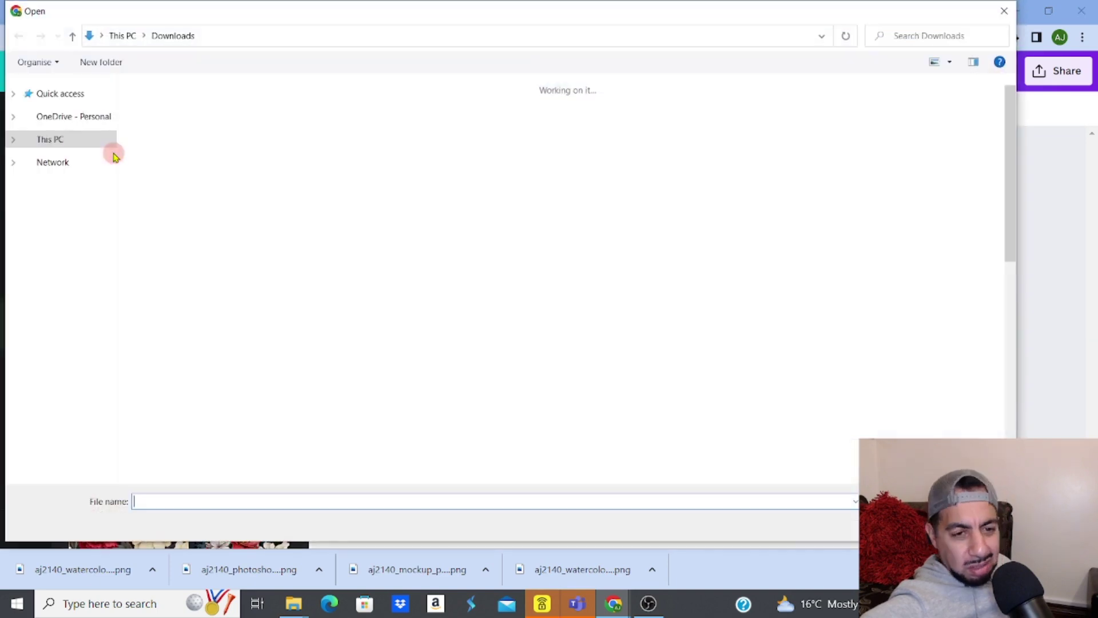
pyautogui.click(177, 138)
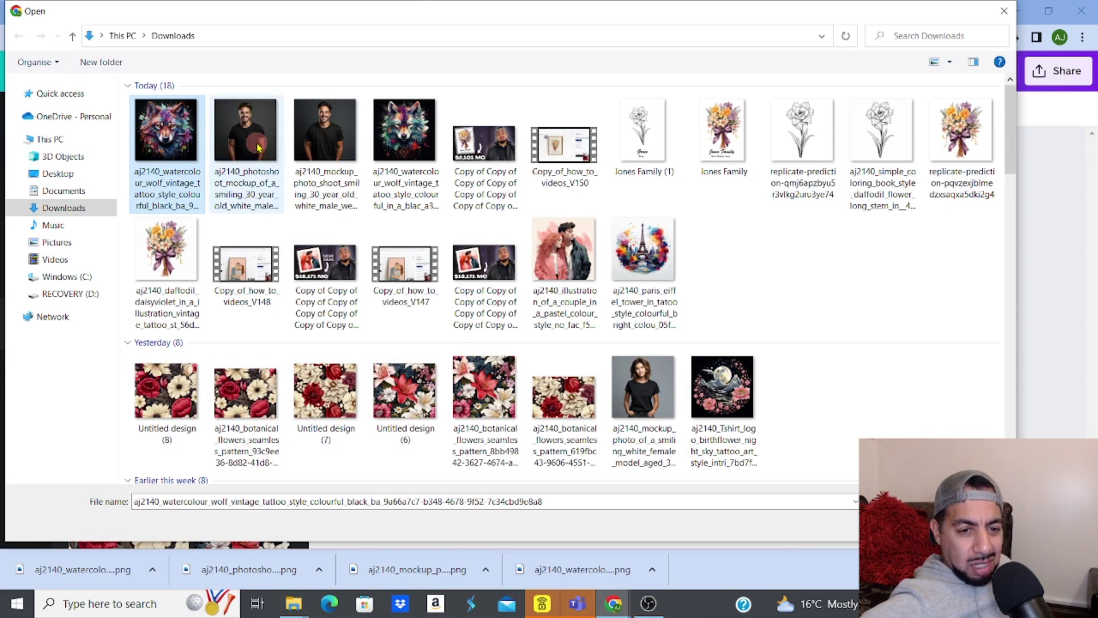
pyautogui.press('Return')
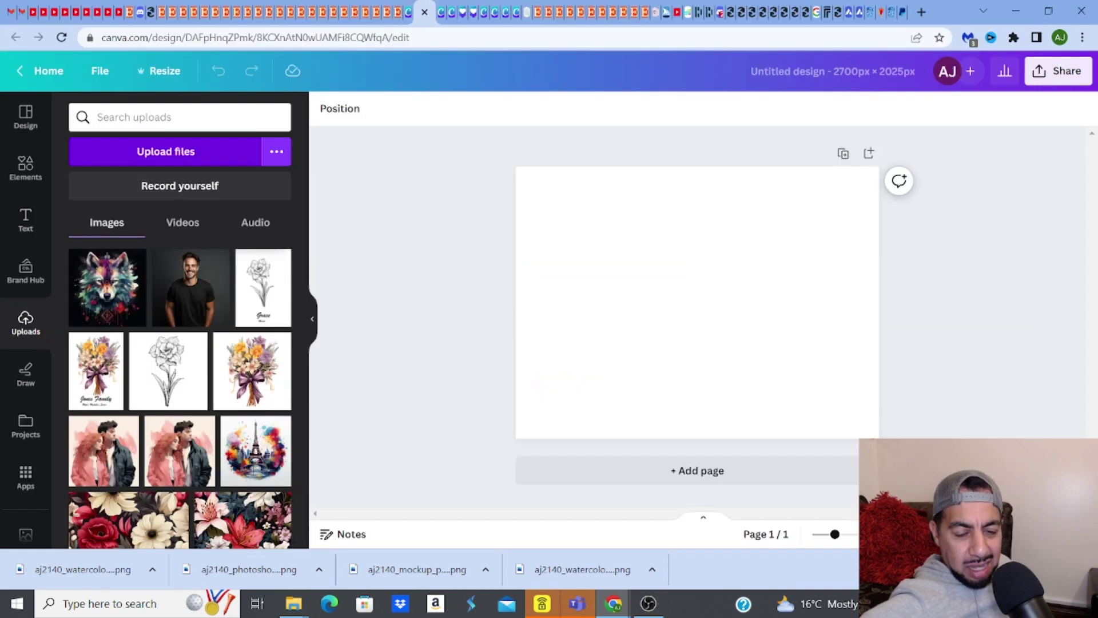
pyautogui.click(424, 342)
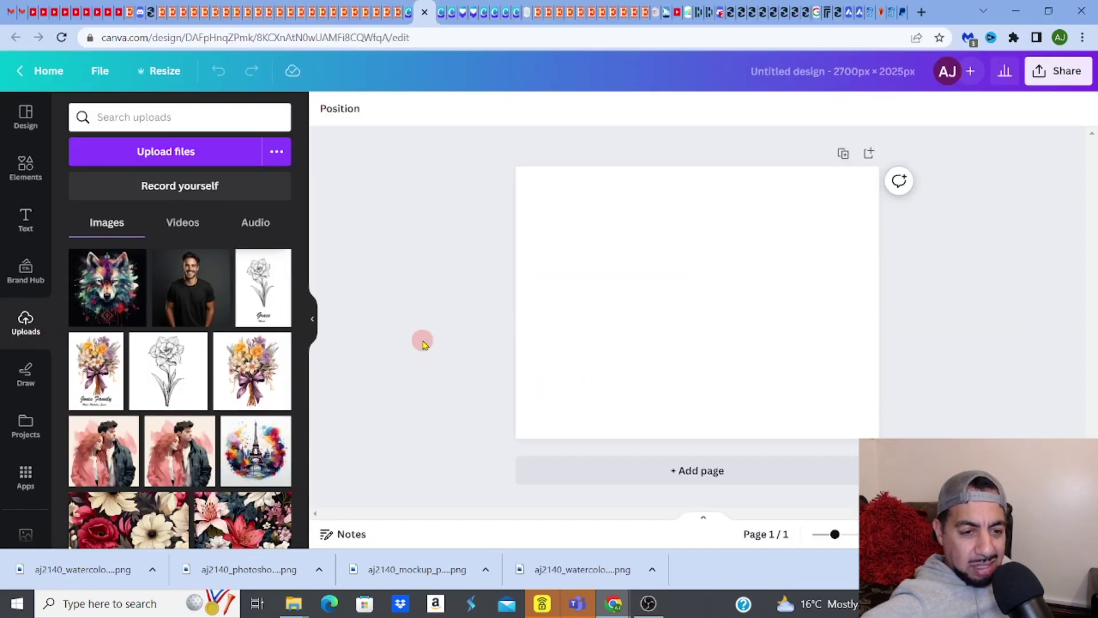
pyautogui.click(121, 166)
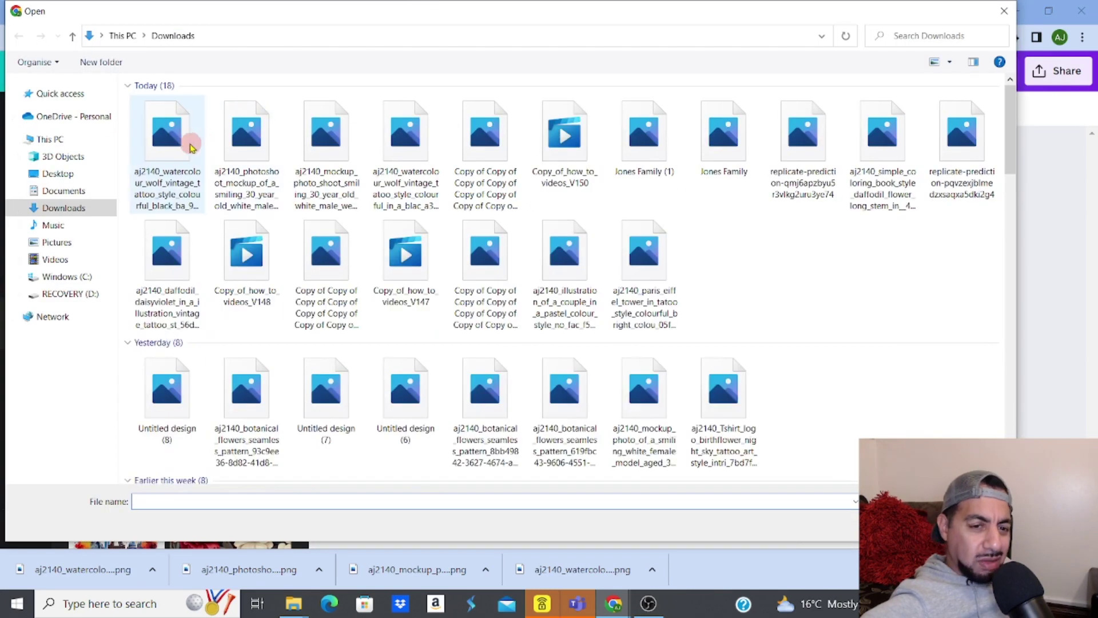
pyautogui.click(232, 140)
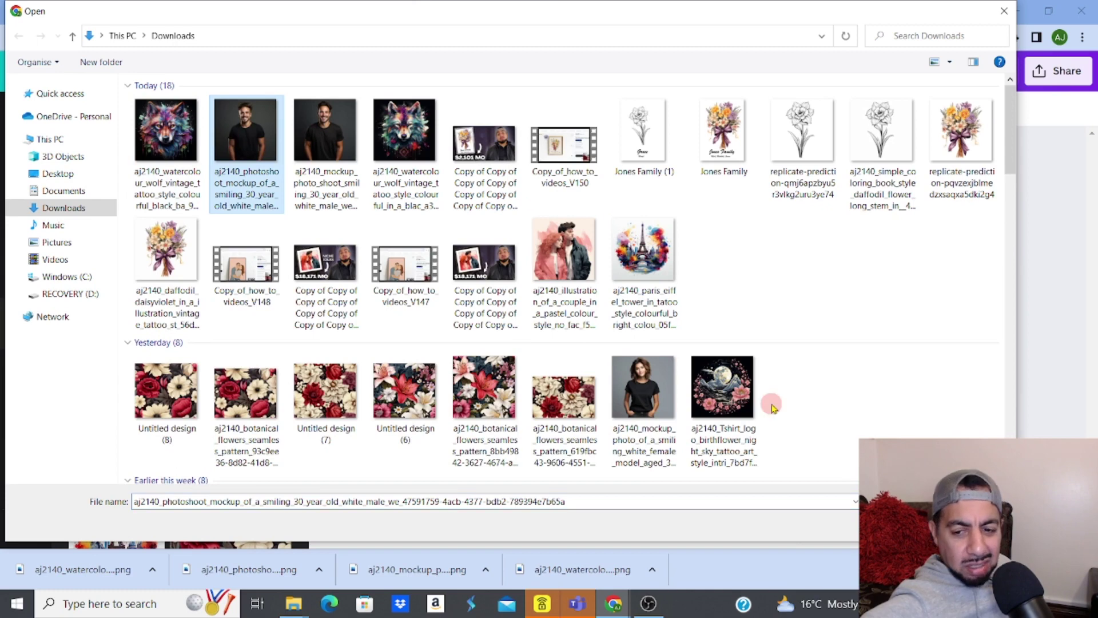
pyautogui.doubleClick(231, 140)
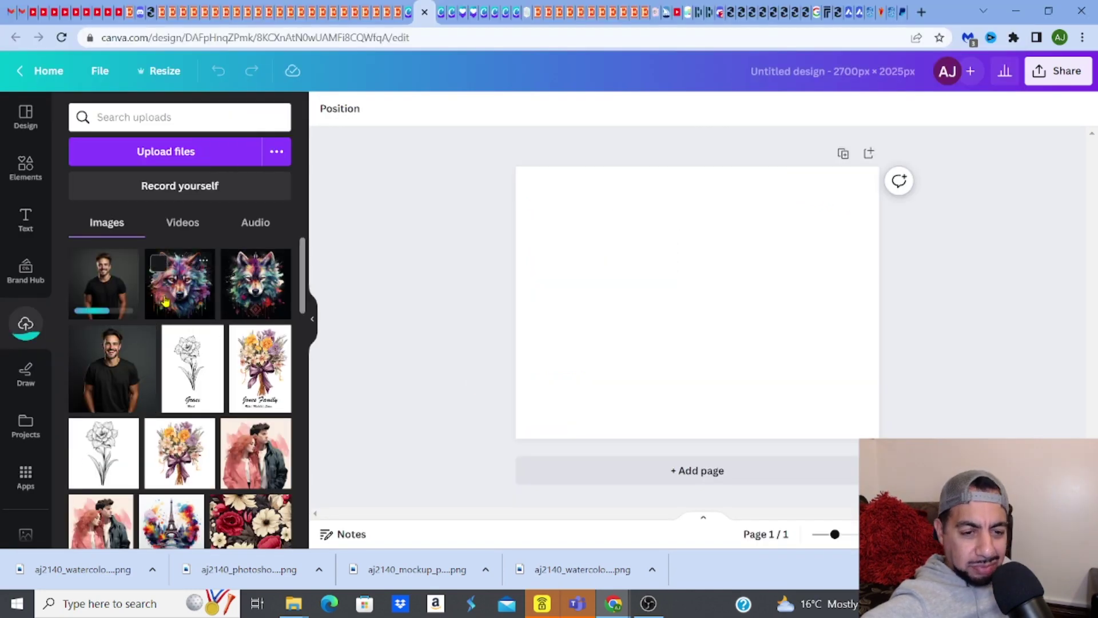
# Place the uploaded smiling male model photo on the page, enlarged to fill it and positioned so the black t-shirt is centred.
pyautogui.click(110, 293)
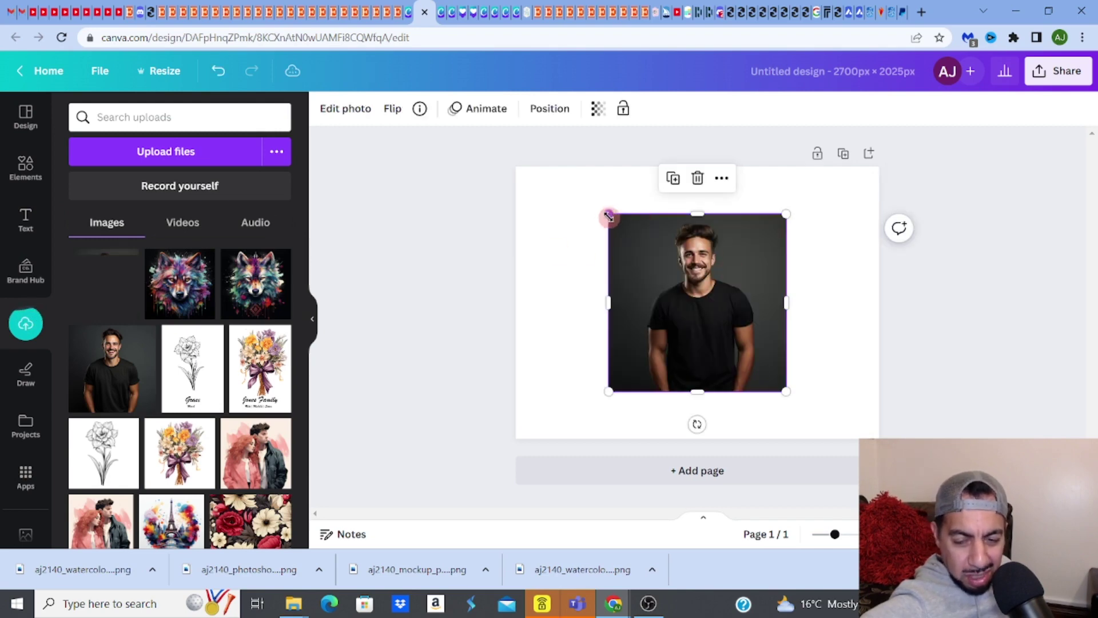
pyautogui.moveTo(609, 217); pyautogui.dragTo(490, 139)
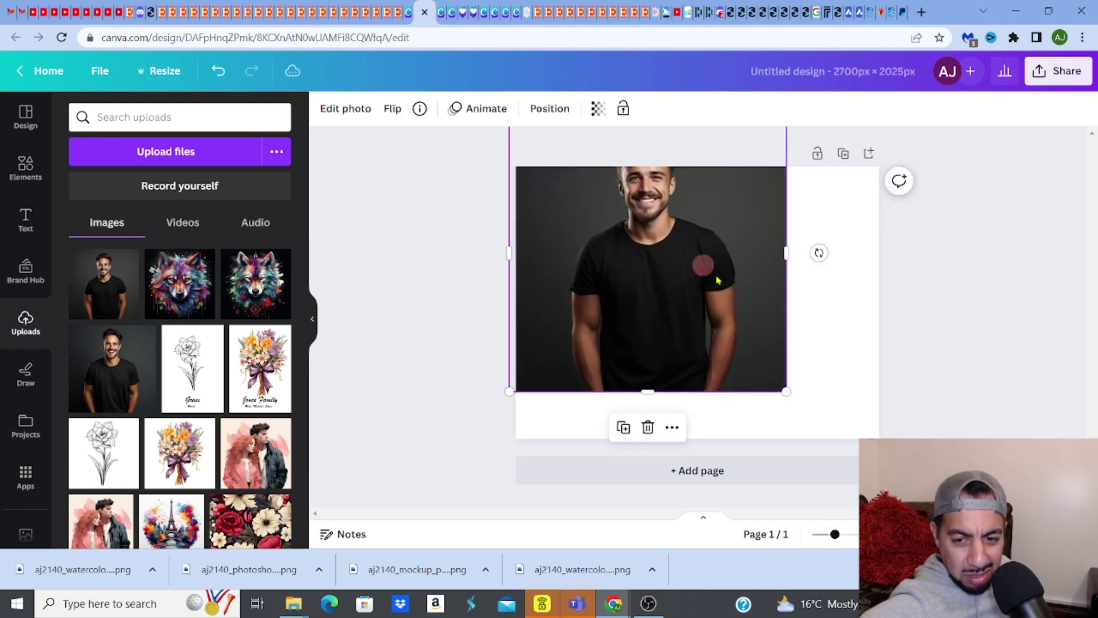
pyautogui.moveTo(844, 416); pyautogui.dragTo(1002, 437)
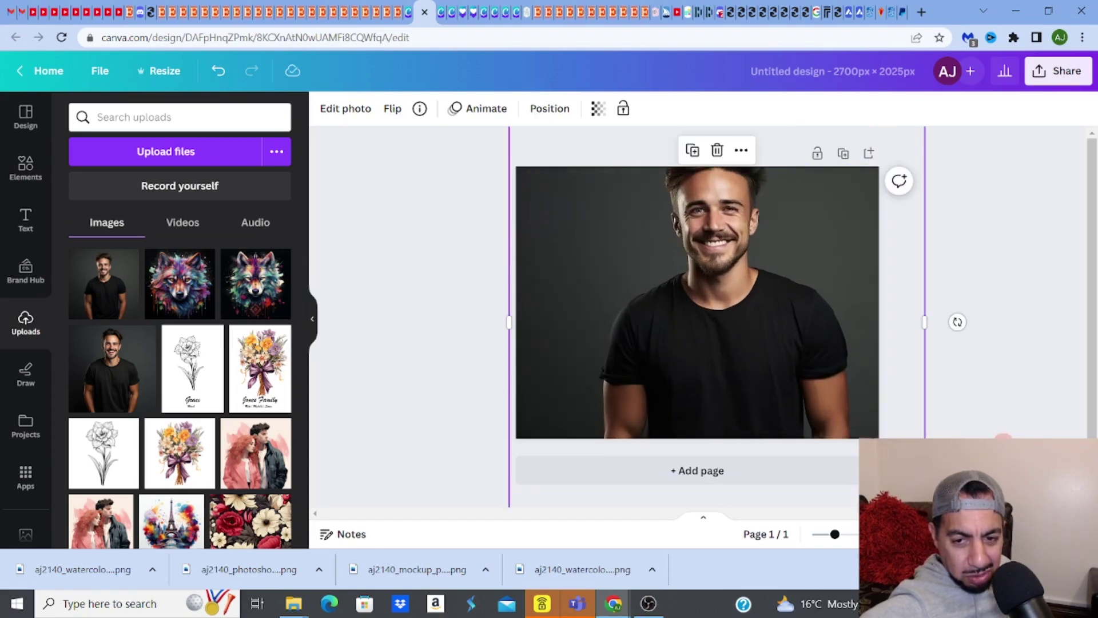
pyautogui.moveTo(689, 412); pyautogui.dragTo(660, 330)
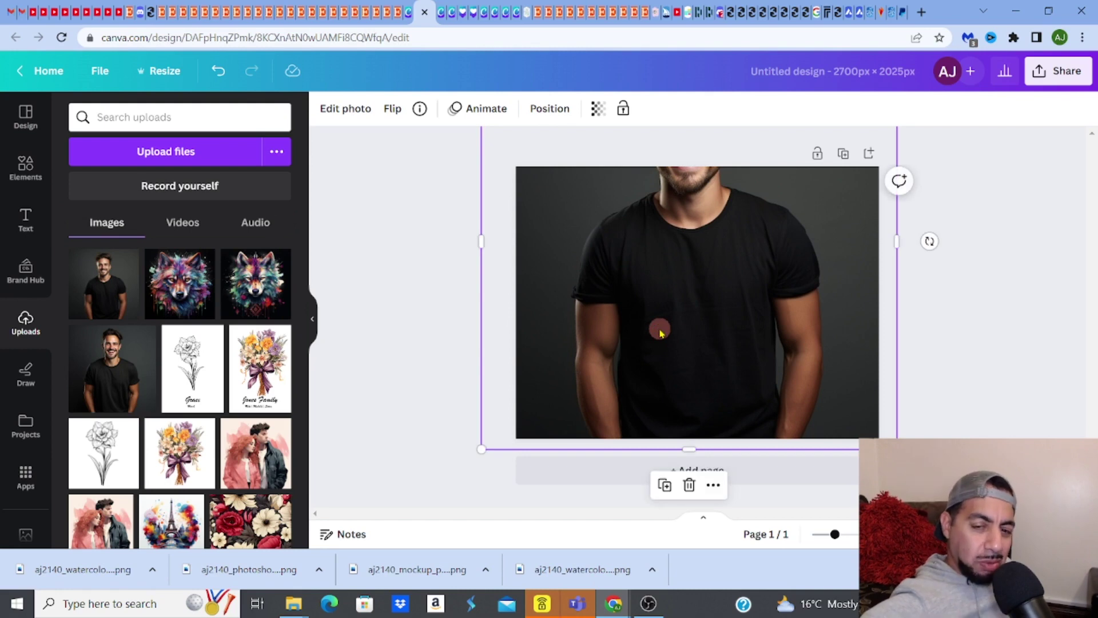
pyautogui.click(373, 194)
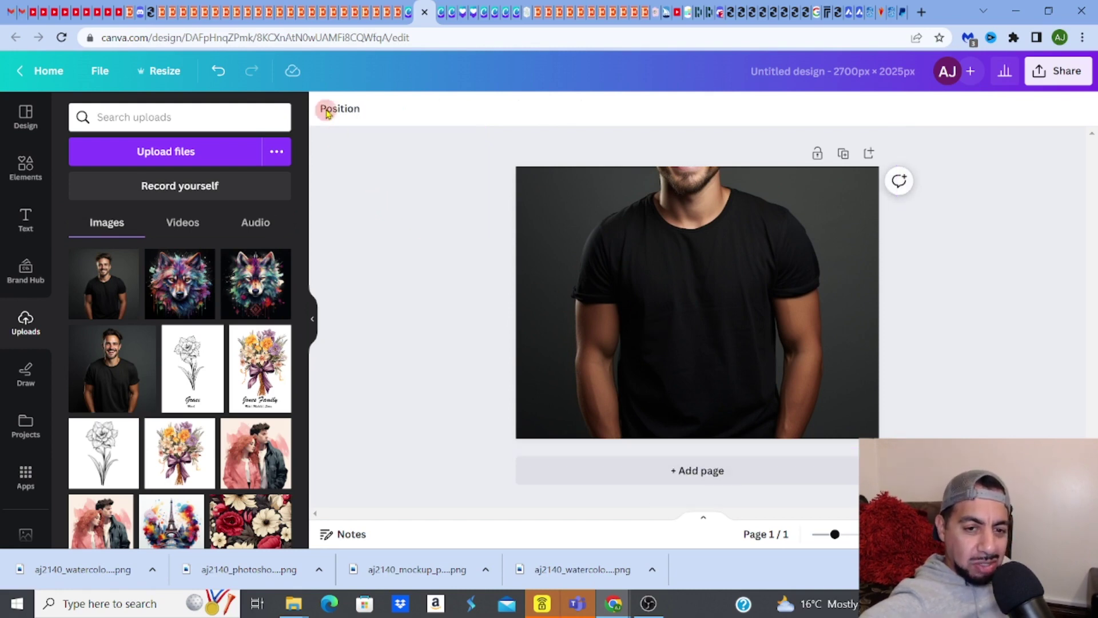
# Remove the background from the model photo with BG Remover.
pyautogui.click(594, 265)
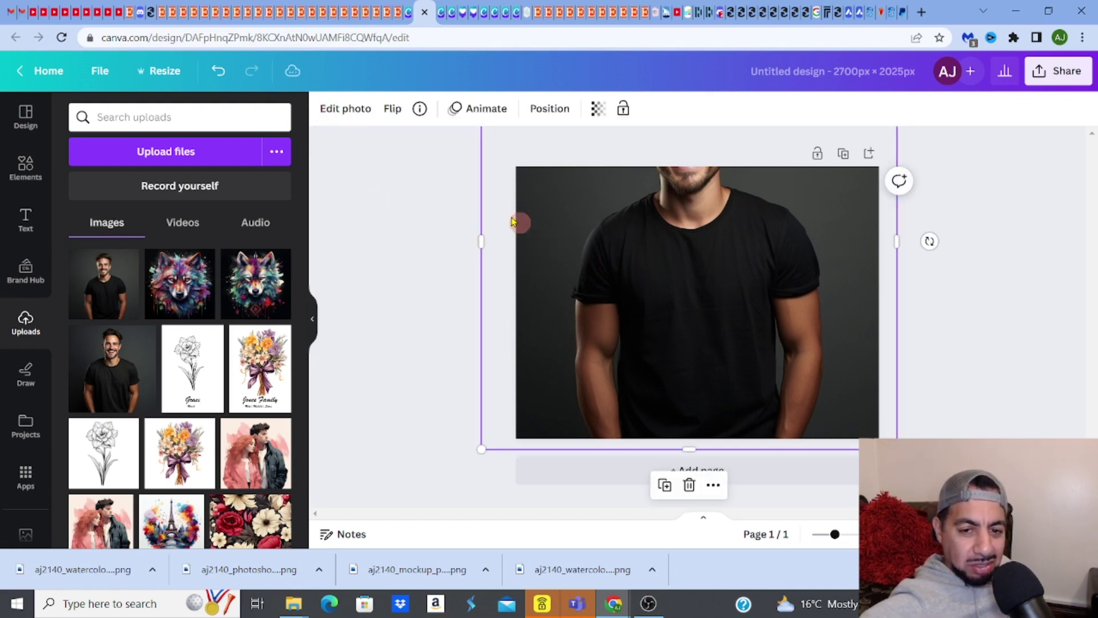
pyautogui.click(346, 109)
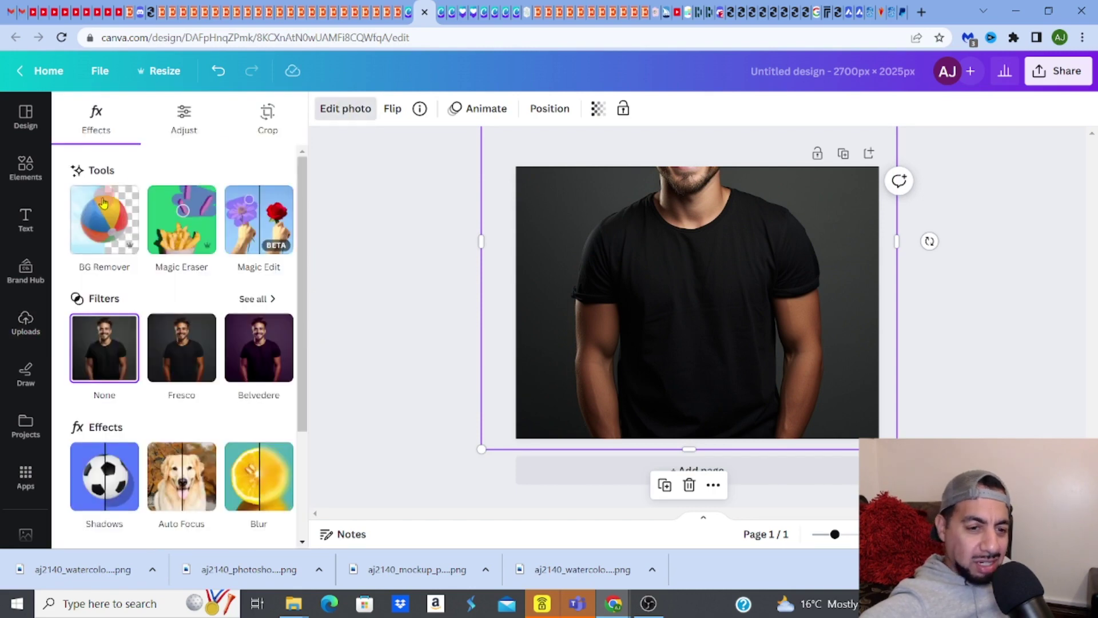
pyautogui.click(103, 207)
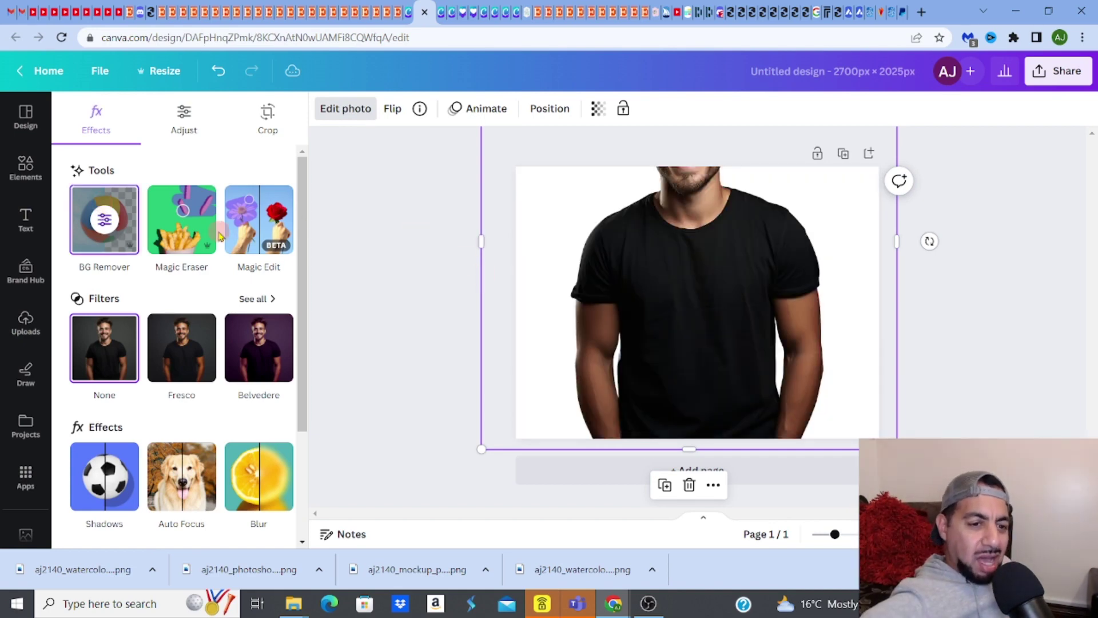
pyautogui.click(404, 204)
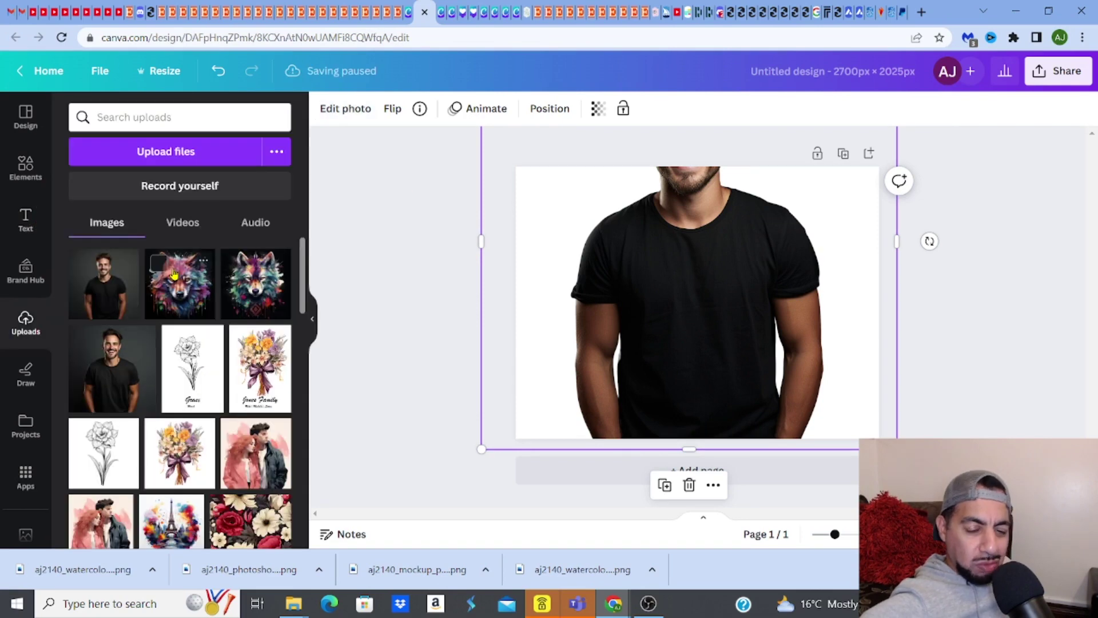
# Add the uploaded purple-toned watercolour wolf image to the page and remove its background with BG Remover.
pyautogui.click(179, 283)
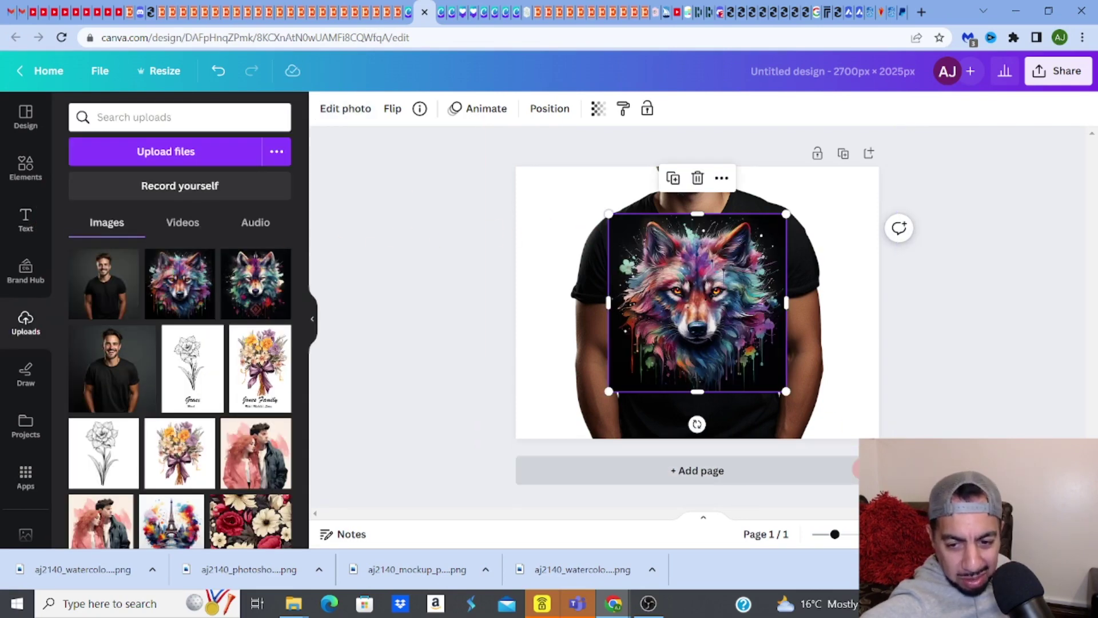
pyautogui.click(835, 534)
pyautogui.moveTo(834, 534); pyautogui.dragTo(856, 540)
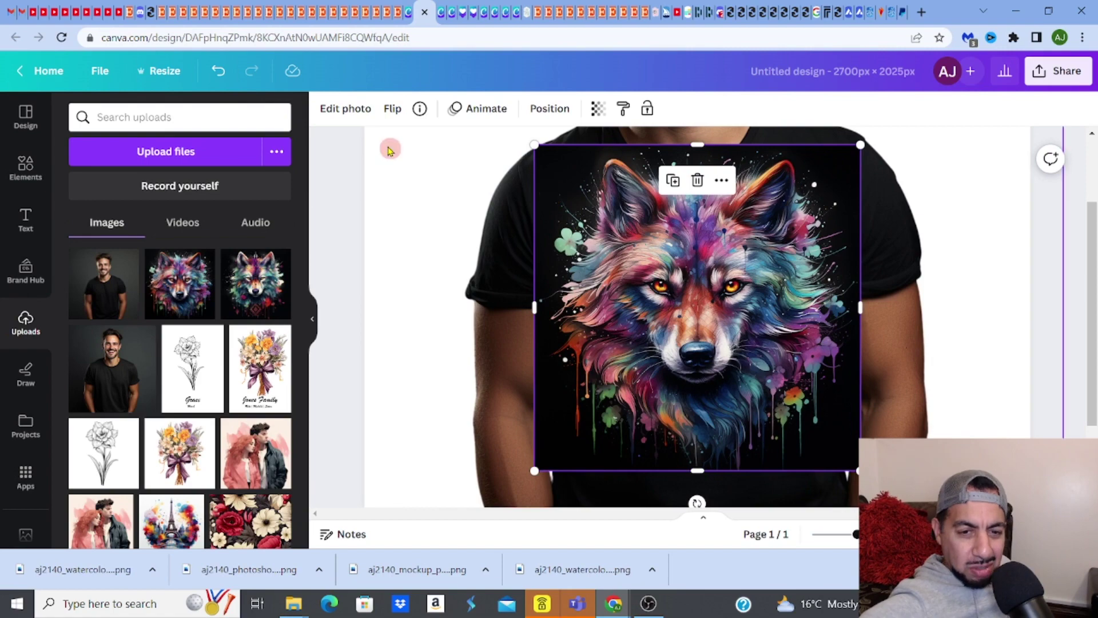
pyautogui.click(360, 117)
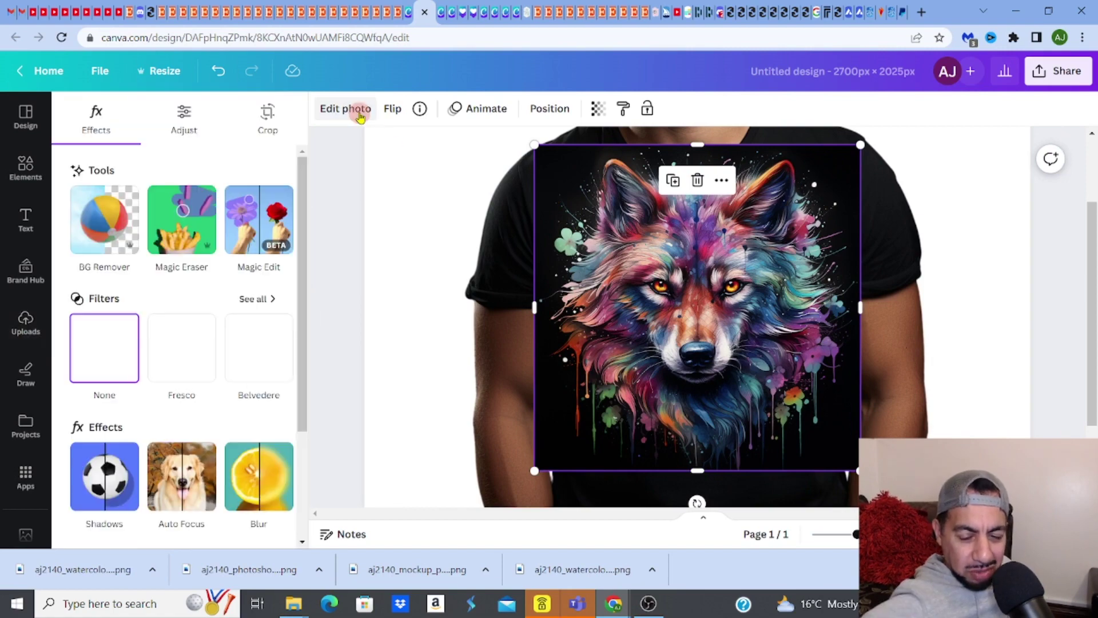
pyautogui.click(114, 233)
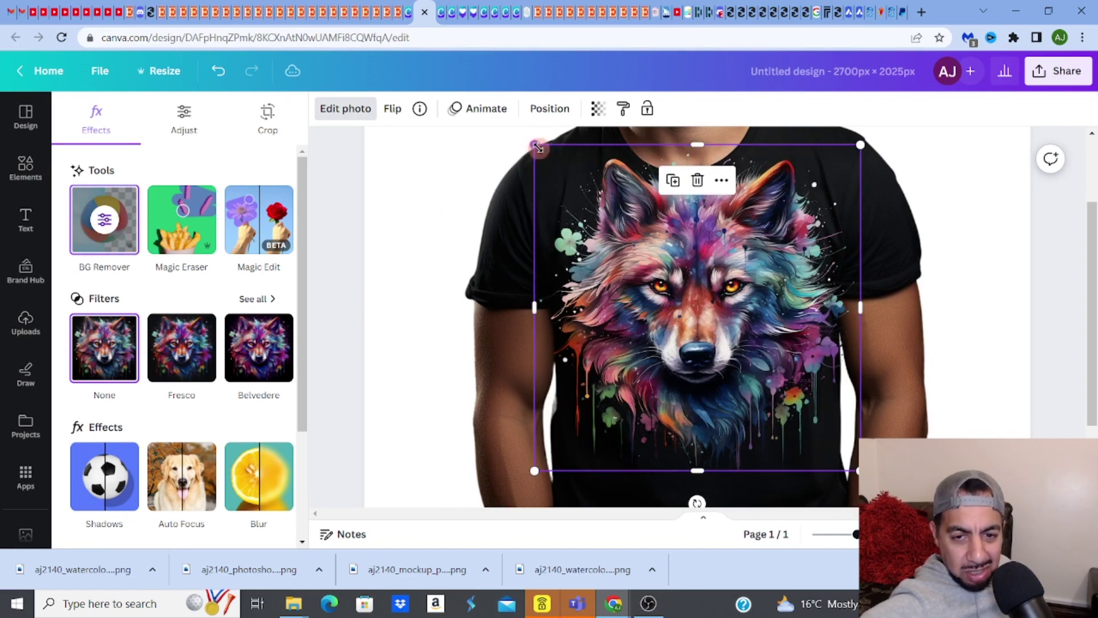
# Scale the wolf design down and centre it on the chest of the black t-shirt.
pyautogui.moveTo(538, 146); pyautogui.dragTo(637, 218)
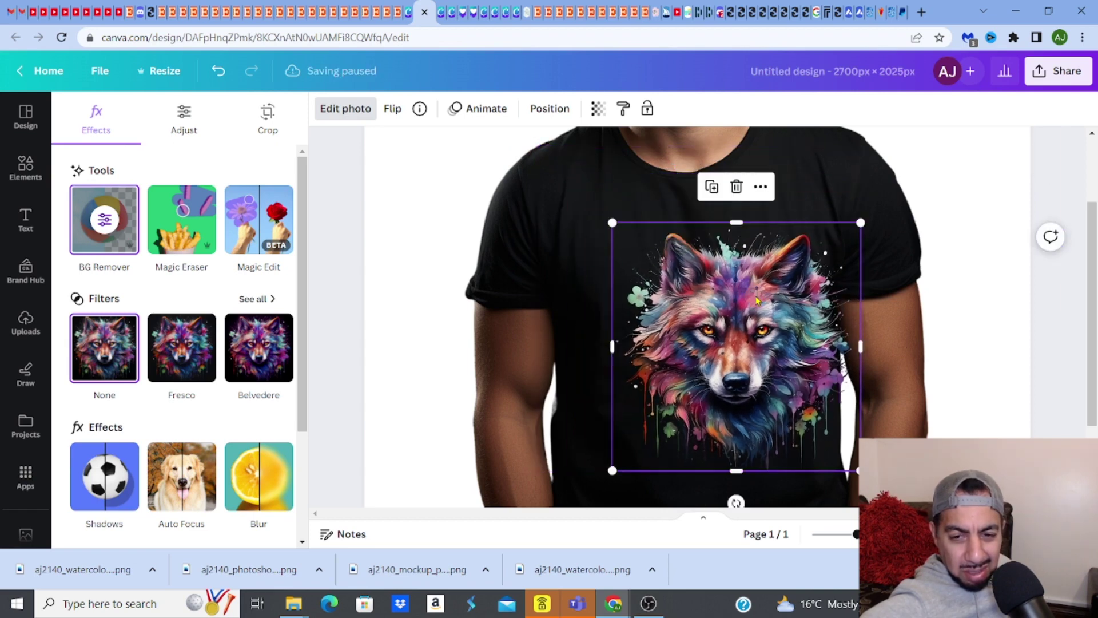
pyautogui.moveTo(753, 294); pyautogui.dragTo(709, 270)
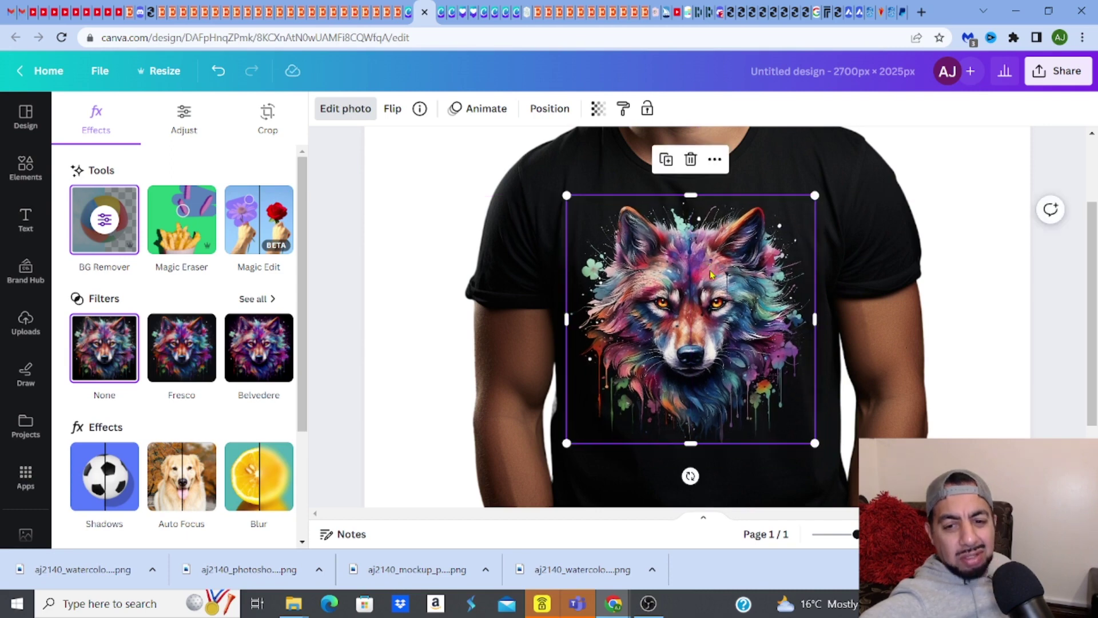
pyautogui.moveTo(855, 534); pyautogui.dragTo(841, 535)
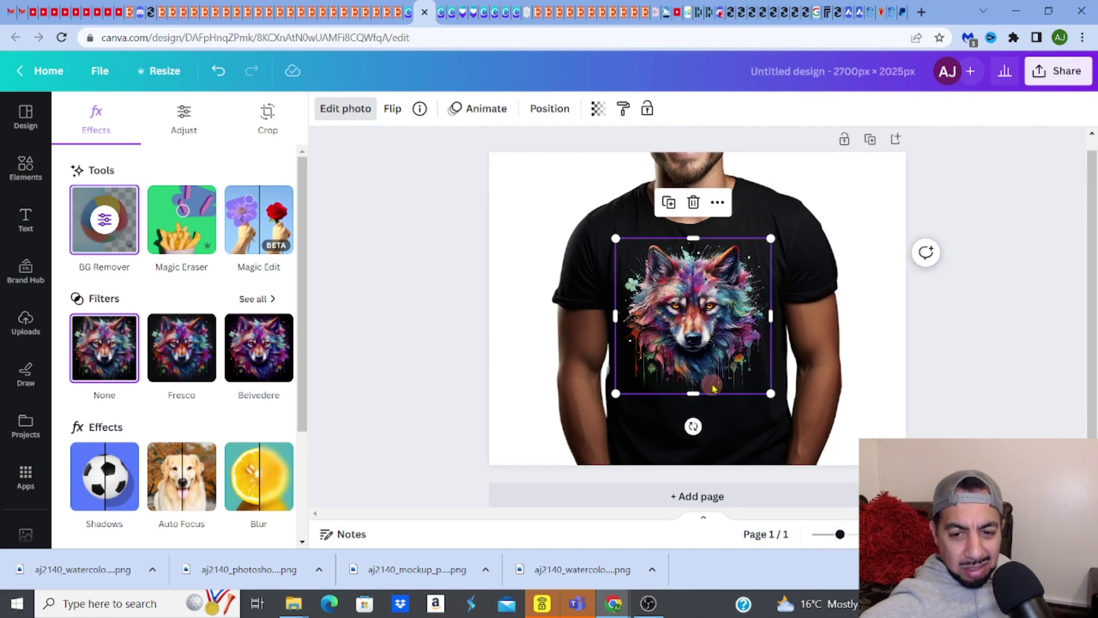
pyautogui.moveTo(708, 365); pyautogui.dragTo(705, 362)
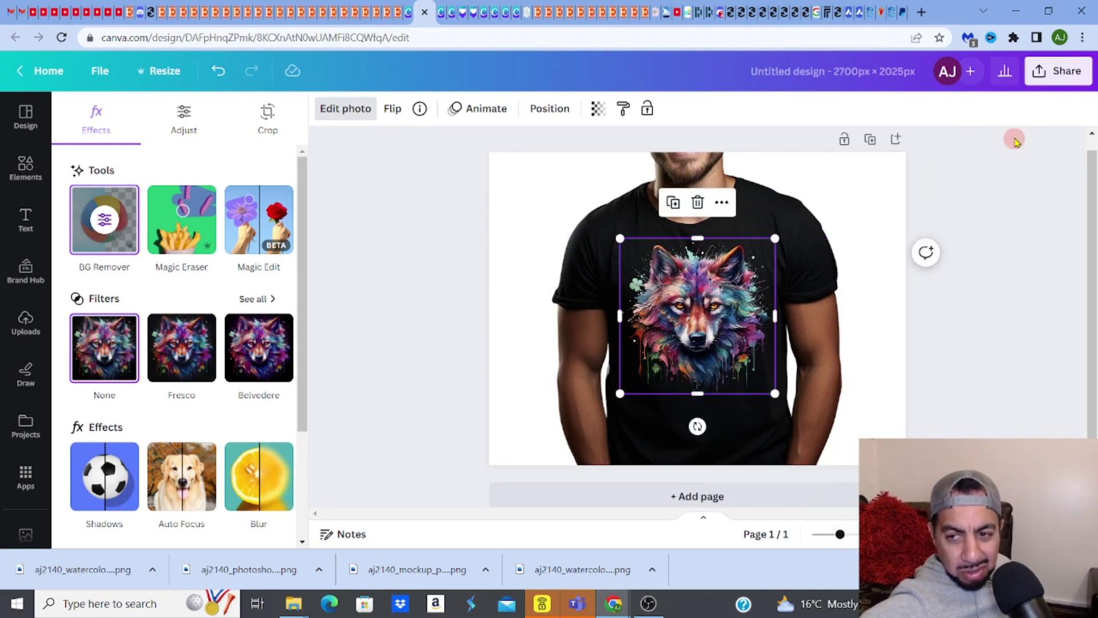
# View the design's sharing and download options, close them and deselect the wolf to examine the whole mockup.
pyautogui.click(1058, 71)
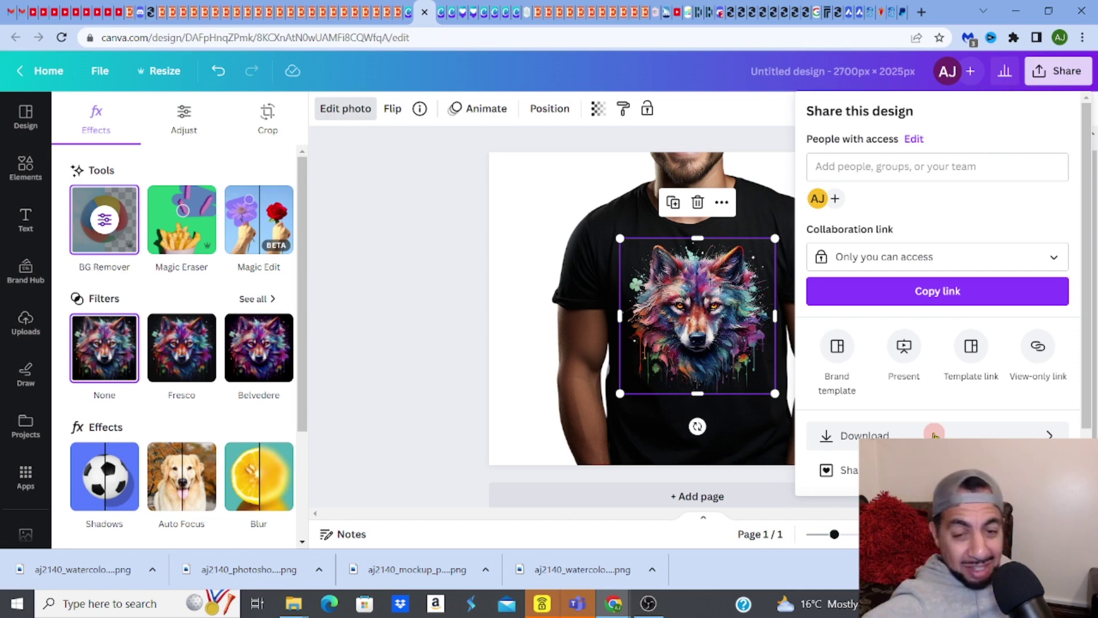
pyautogui.click(440, 337)
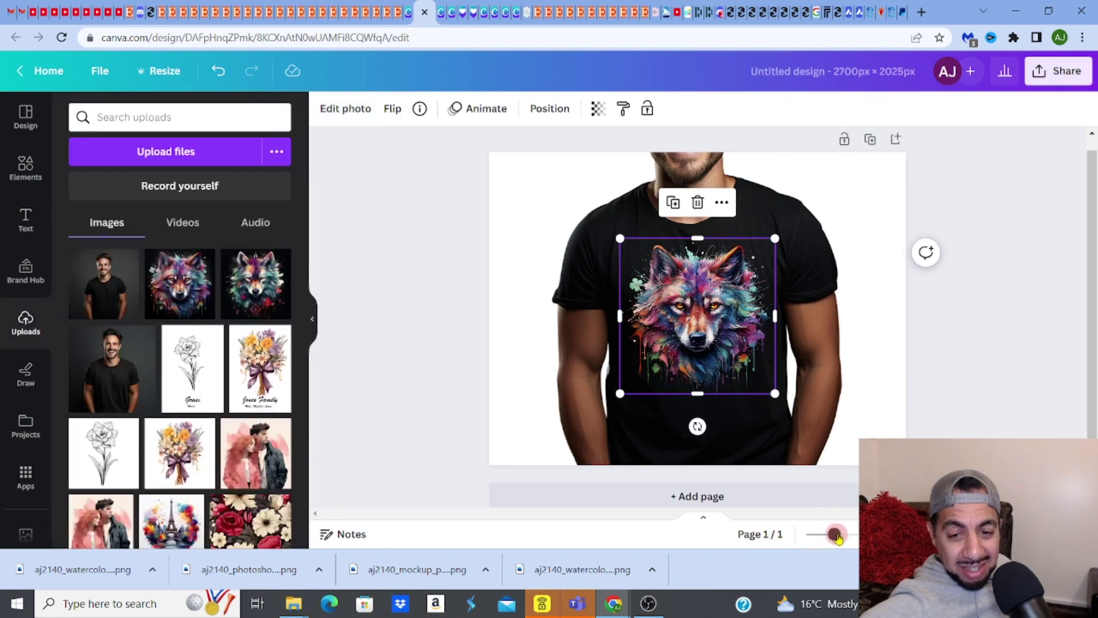
pyautogui.moveTo(836, 535)
pyautogui.mouseDown()
pyautogui.moveTo(856, 535)
pyautogui.moveTo(824, 535)
pyautogui.moveTo(832, 542)
pyautogui.mouseUp()
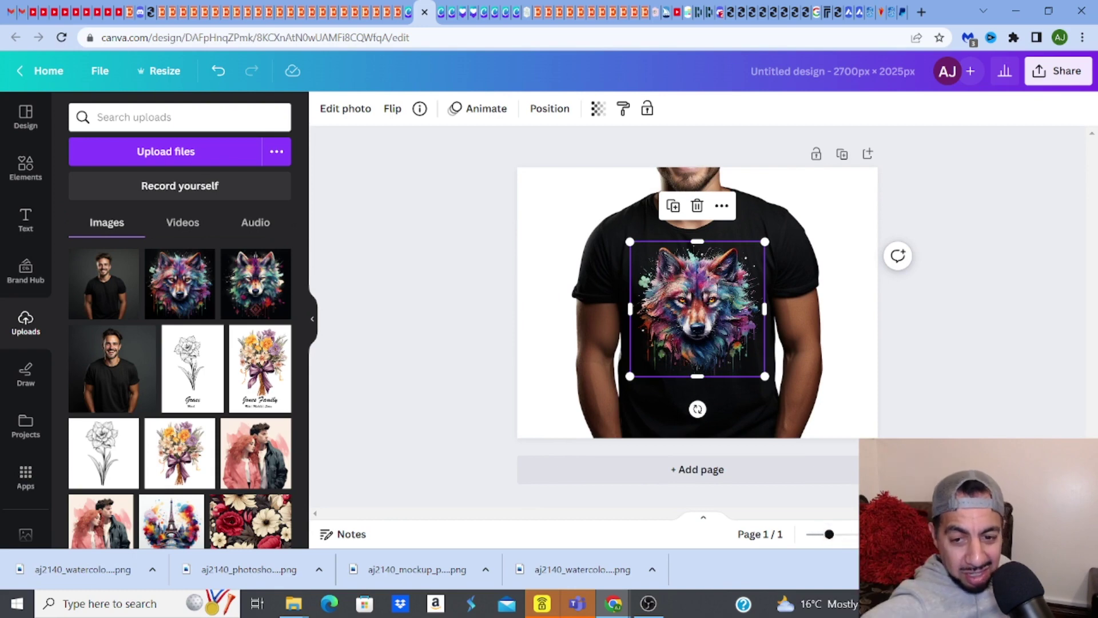
pyautogui.press('Escape')
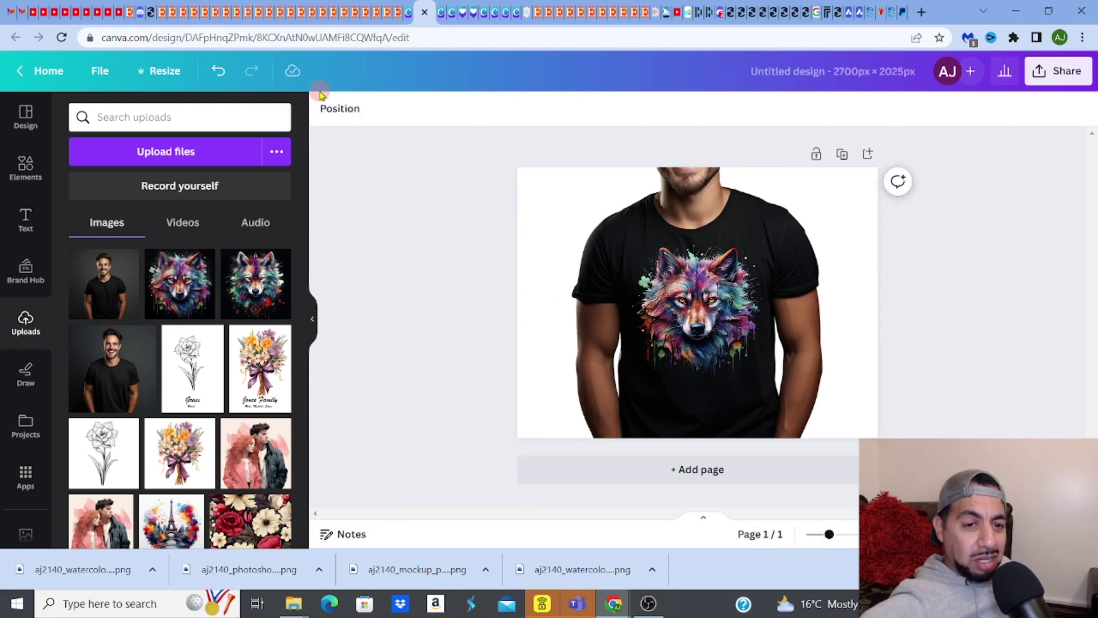
# Switch to the Etsy fox watercolour t-shirt listing to compare its main image, and return to the Canva mockup.
pyautogui.click(227, 12)
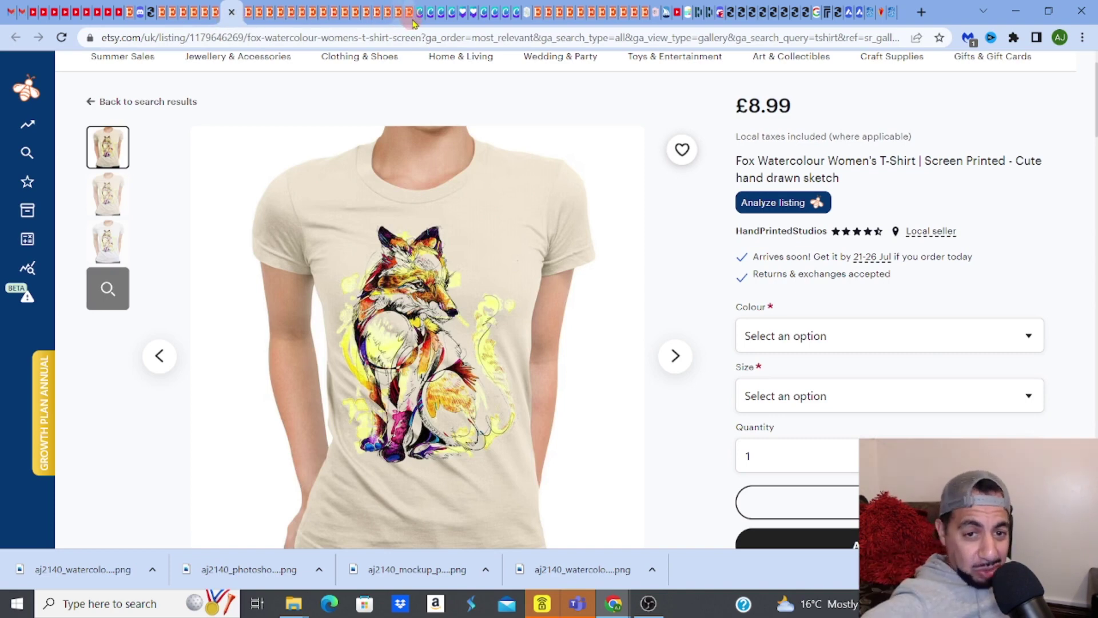
pyautogui.moveTo(421, 17)
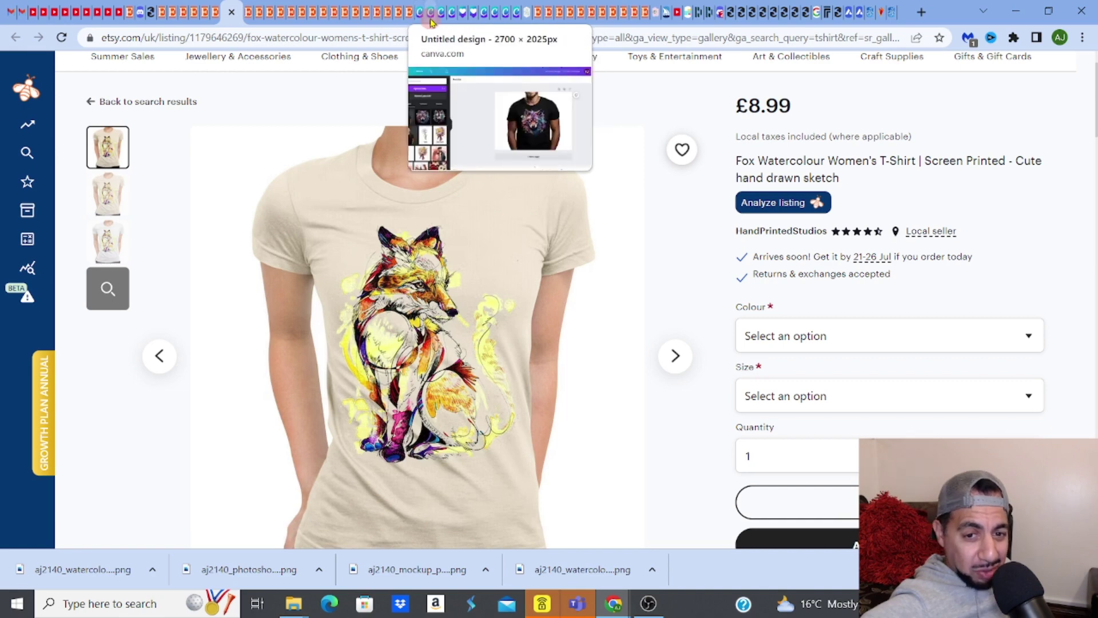
pyautogui.click(431, 13)
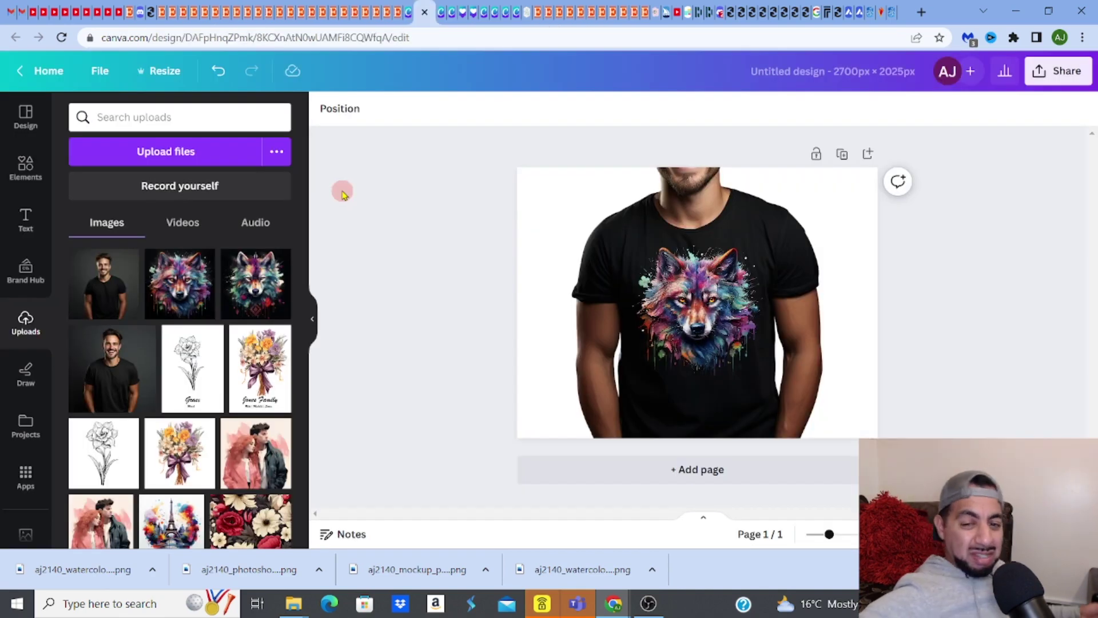